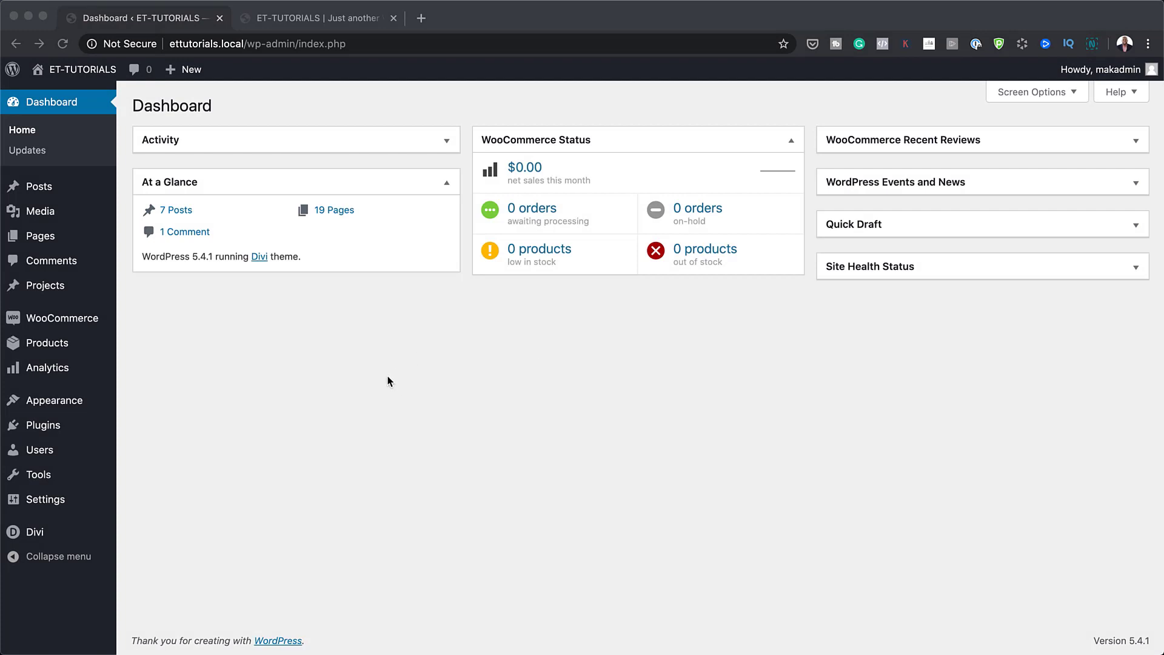
# - Create a global header for the default website template in Divi Theme Builder, building from scratch and dismissing the row selection
pyautogui.click(388, 380)
pyautogui.moveTo(36, 535)
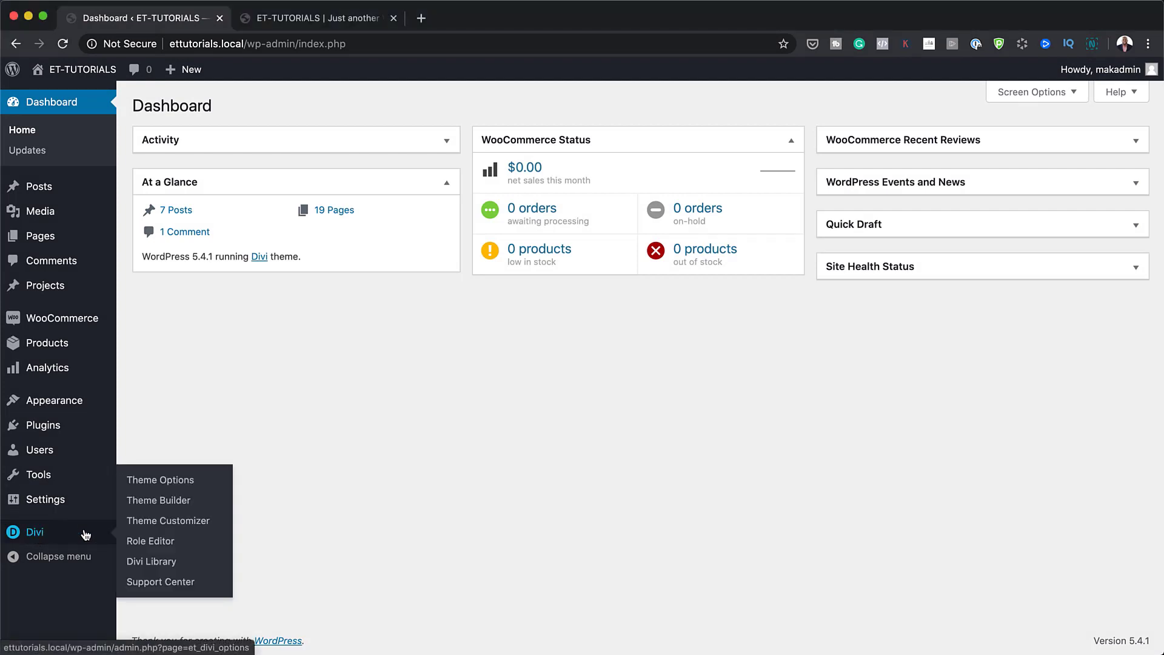
pyautogui.click(151, 501)
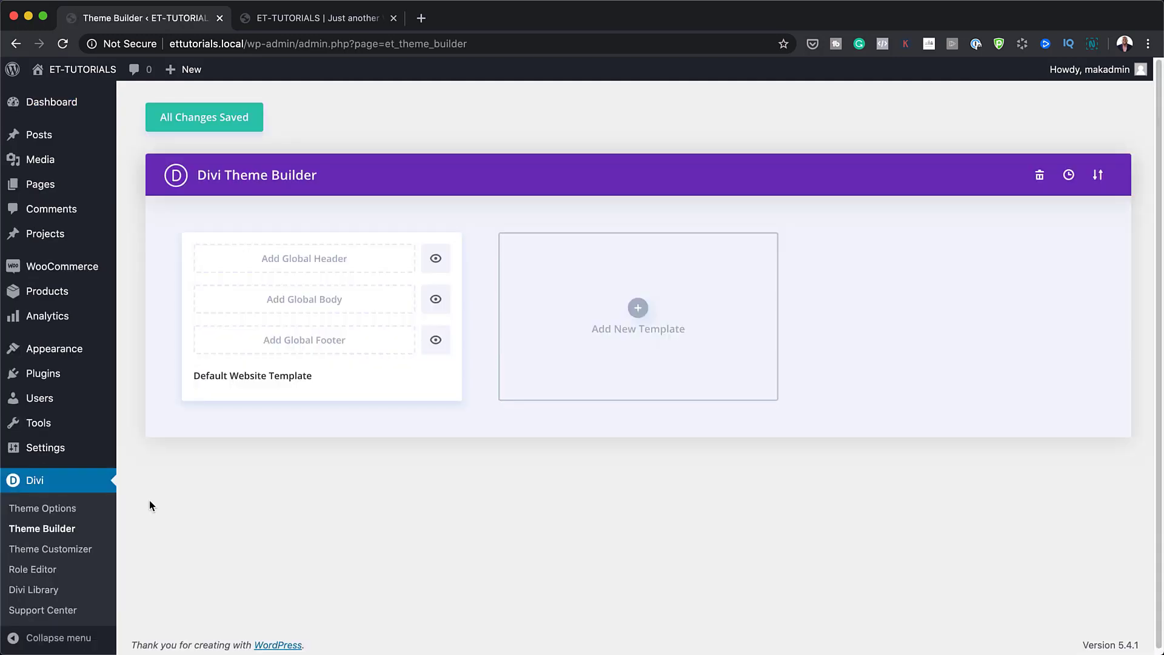
pyautogui.click(325, 266)
pyautogui.click(295, 277)
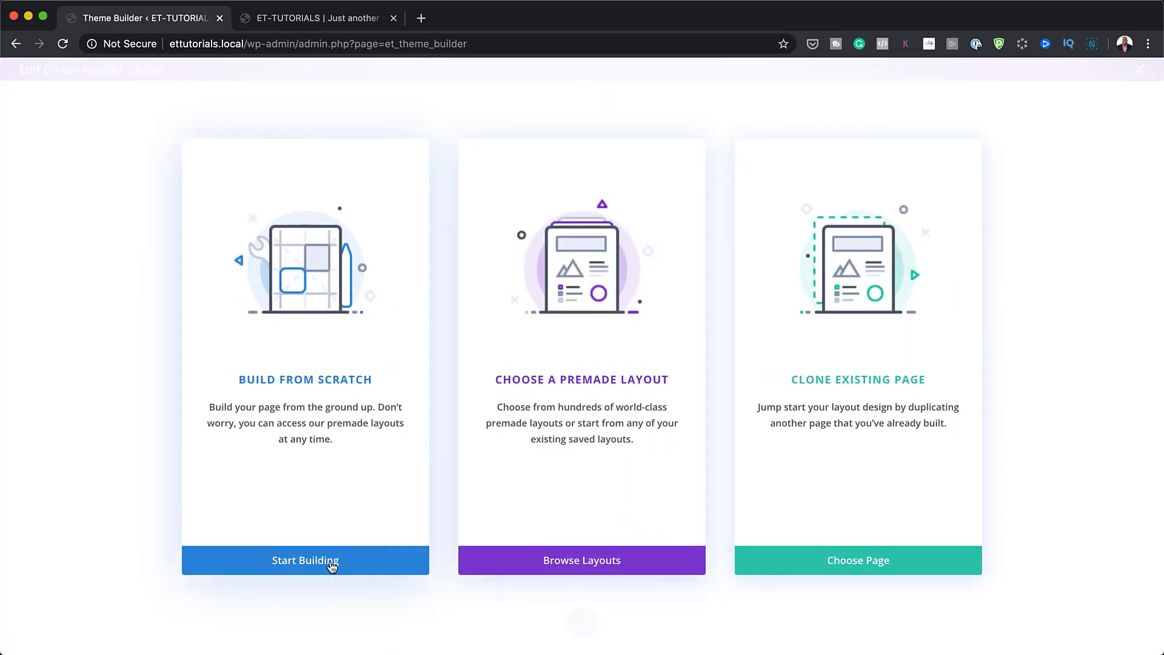
pyautogui.click(333, 564)
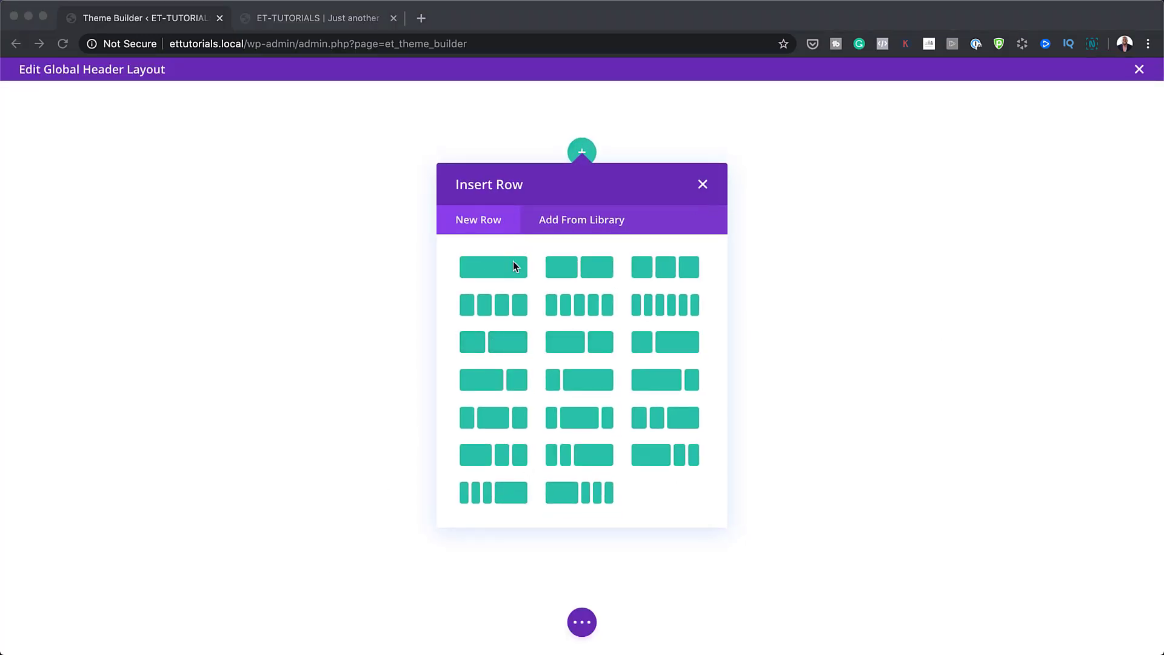
pyautogui.click(702, 184)
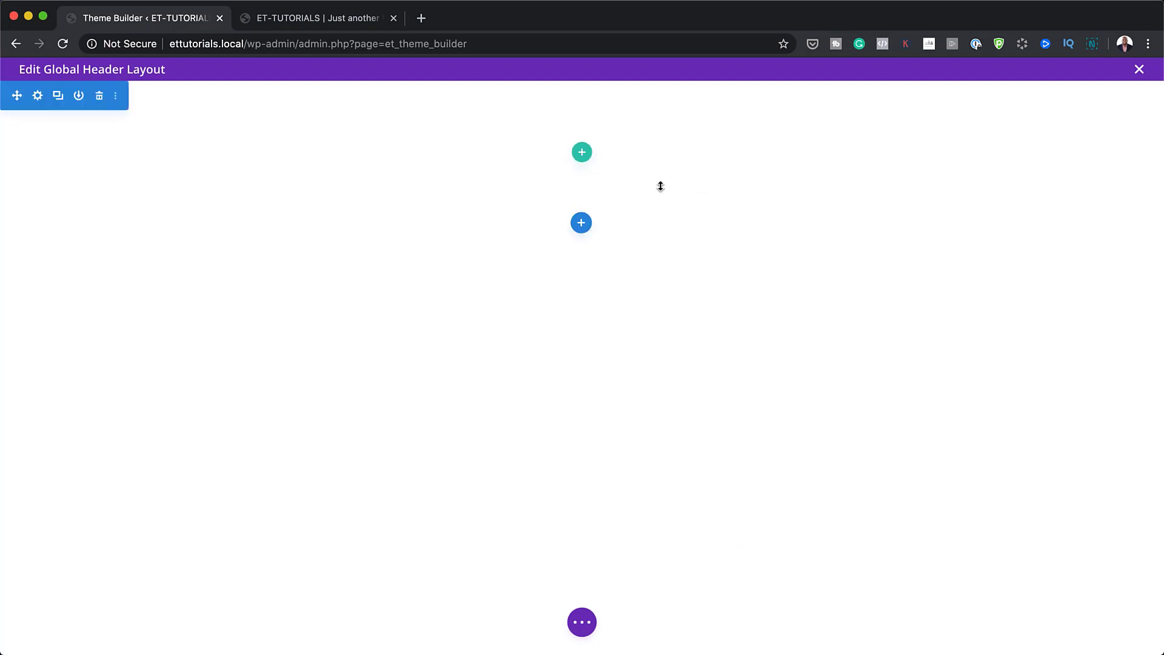
# - Set the header section's background color to the purple preset swatch
pyautogui.click(37, 95)
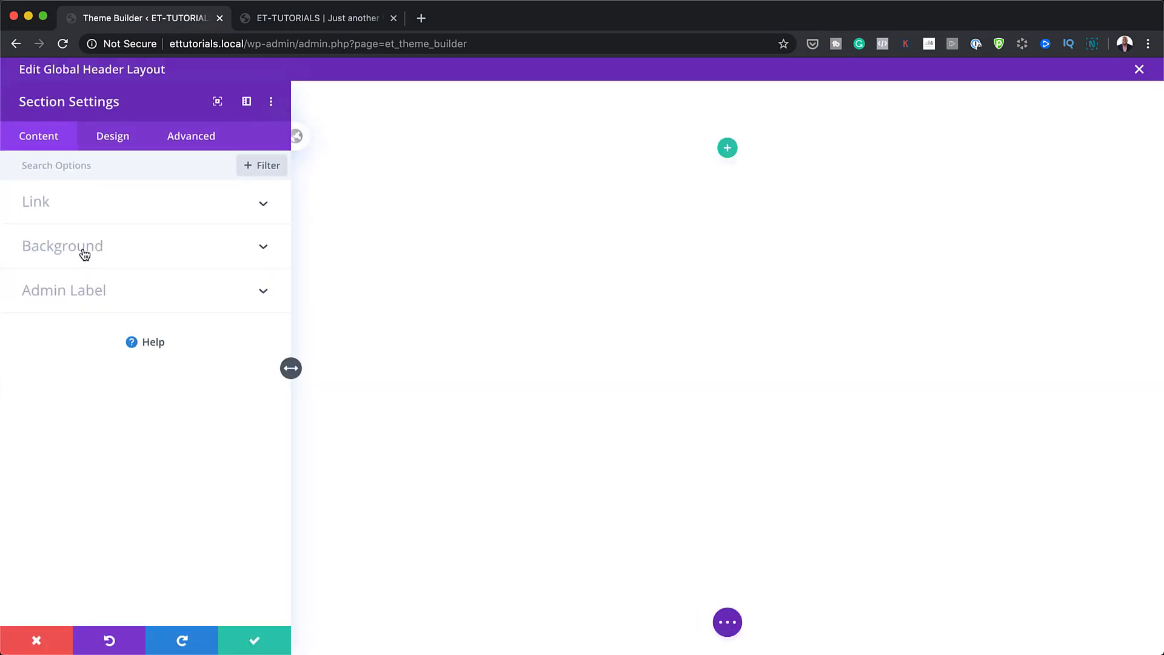
pyautogui.click(85, 251)
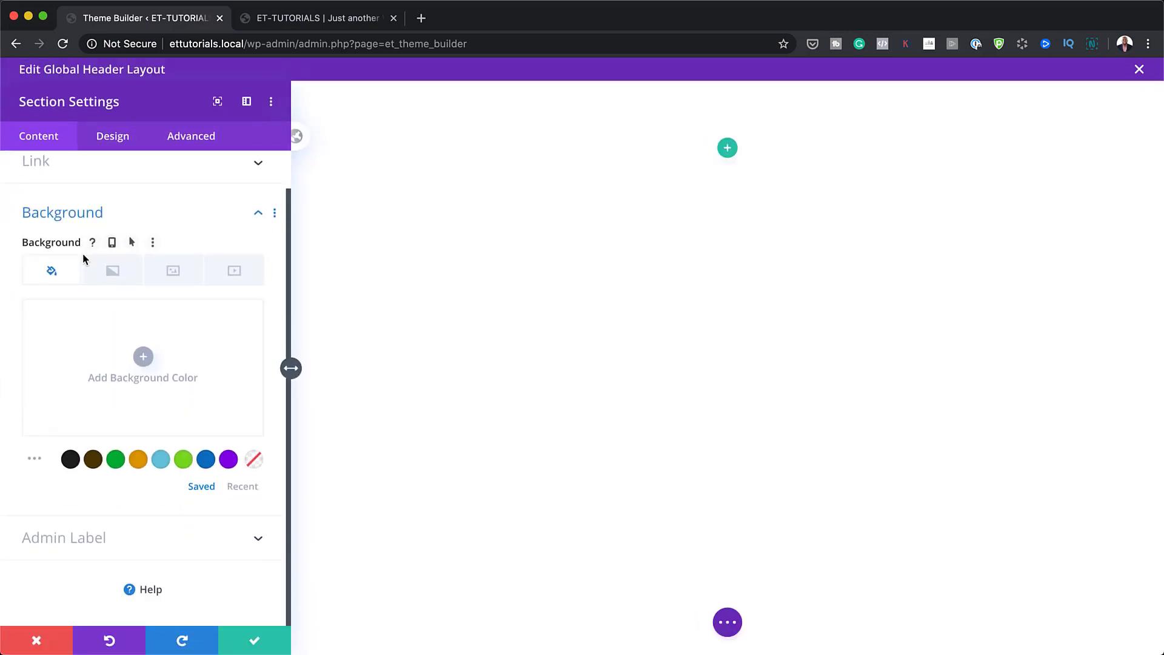
pyautogui.click(228, 459)
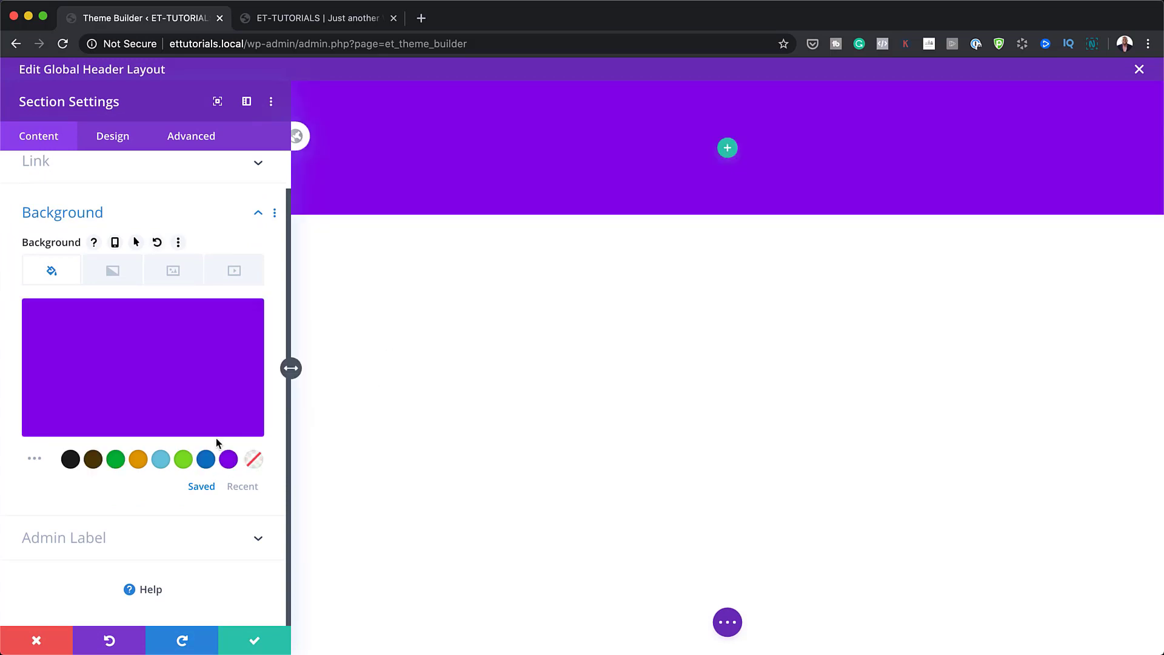
pyautogui.moveTo(195, 395)
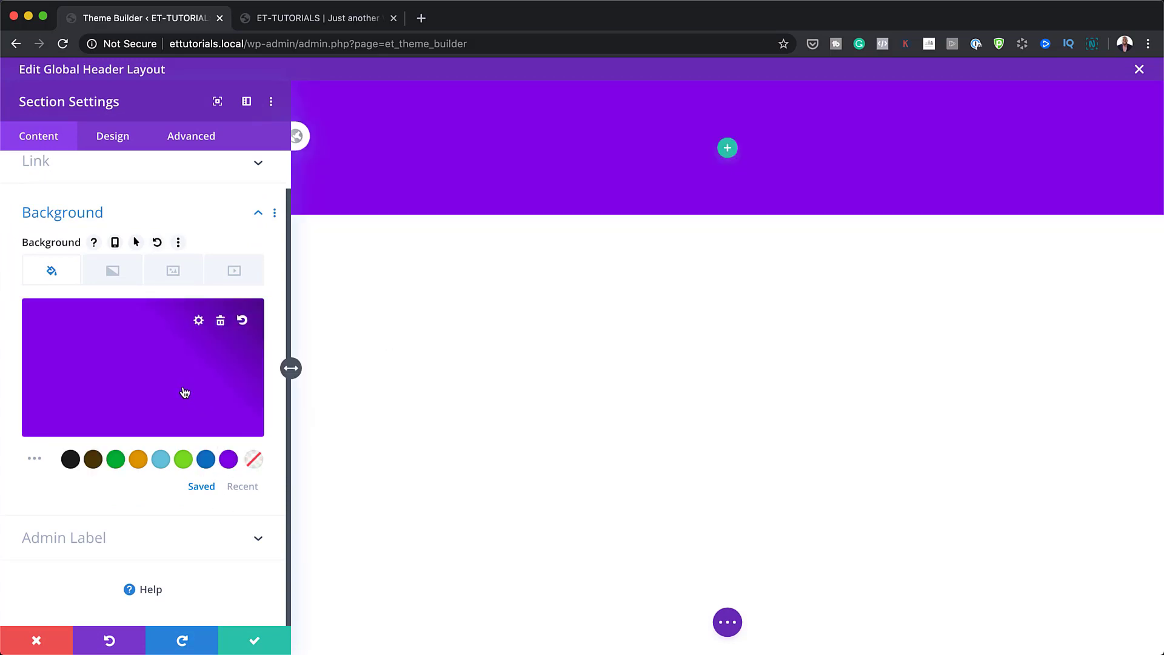
# - Add a background gradient to the header section running from #000770 to #153075
pyautogui.click(112, 271)
pyautogui.click(145, 397)
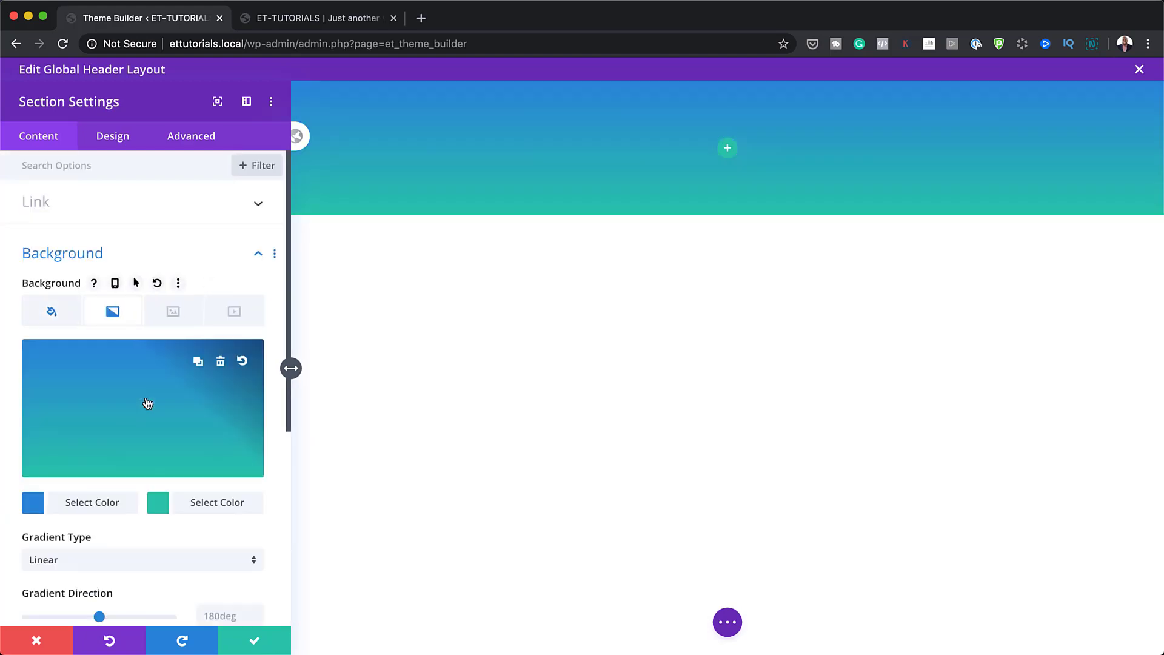
pyautogui.click(36, 506)
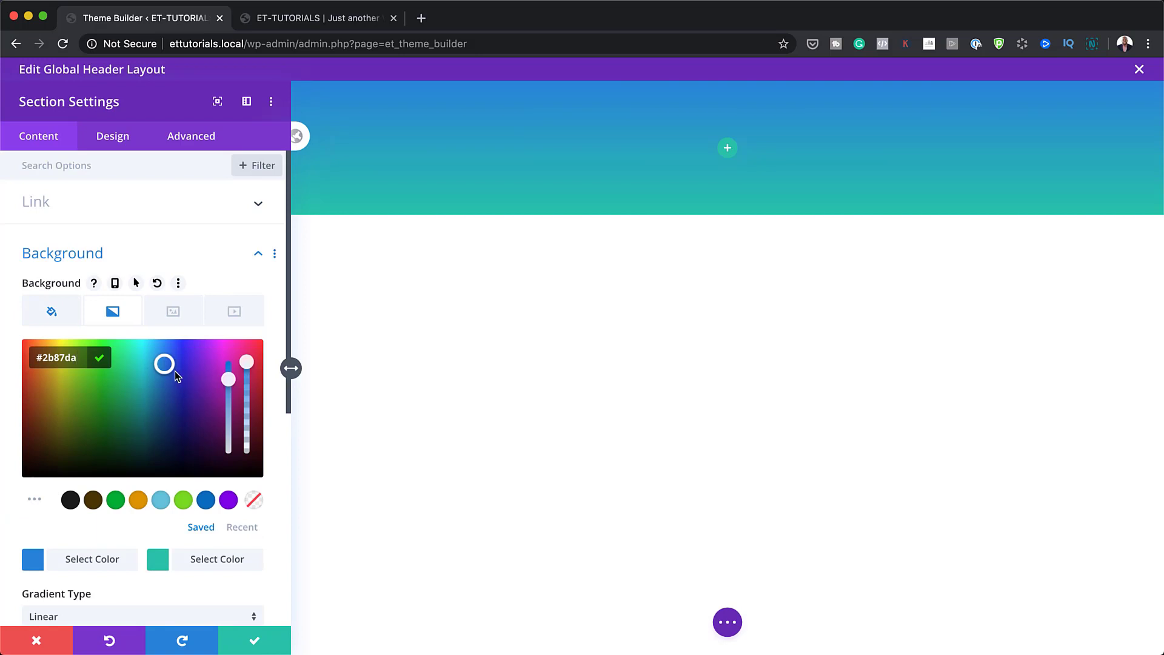
pyautogui.moveTo(175, 372); pyautogui.dragTo(183, 420)
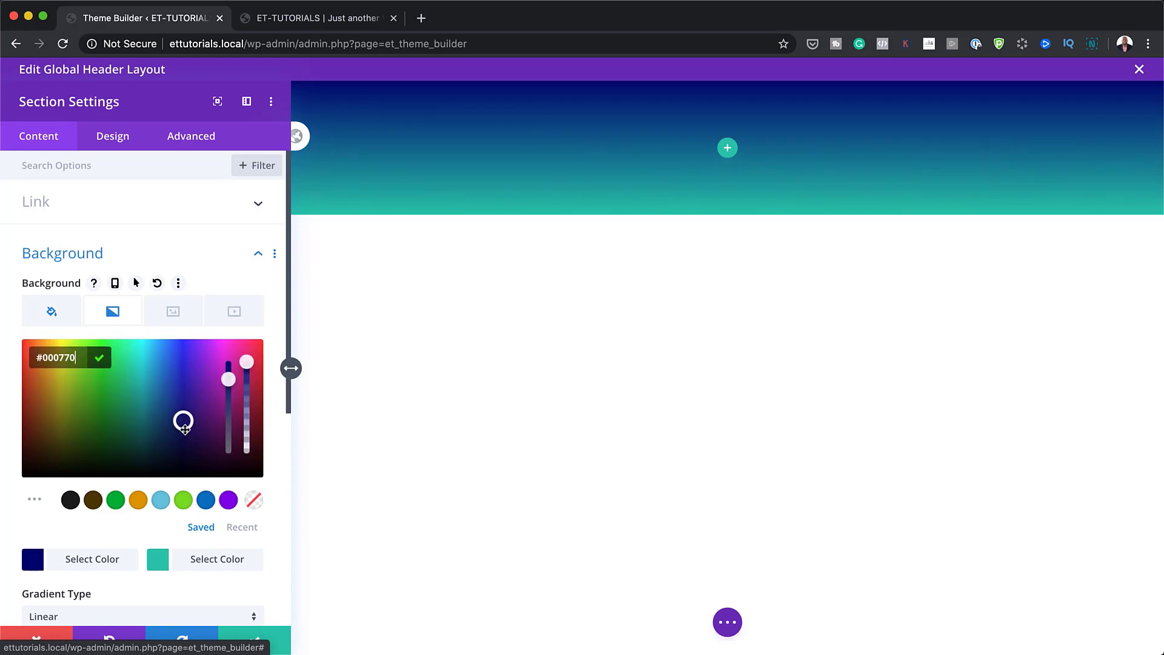
pyautogui.click(161, 567)
pyautogui.moveTo(143, 379); pyautogui.dragTo(177, 419)
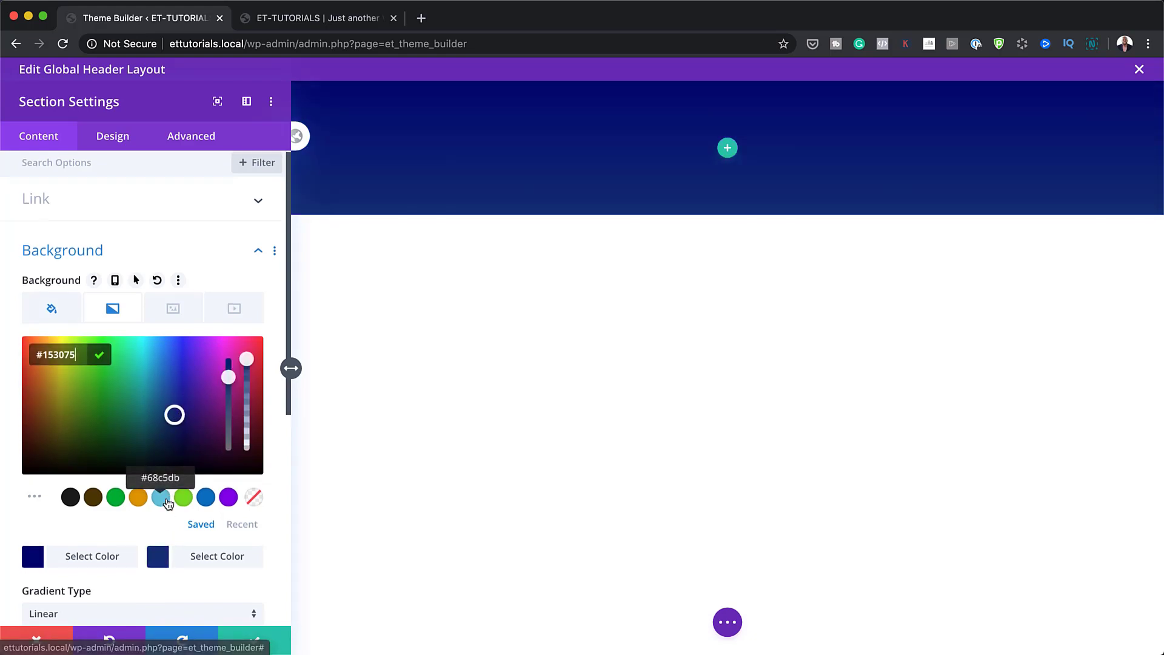
# - Set the section background's gradient direction to 48deg
pyautogui.scroll(-3, 166, 503)
pyautogui.scroll(-1, 182, 515)
pyautogui.click(210, 515)
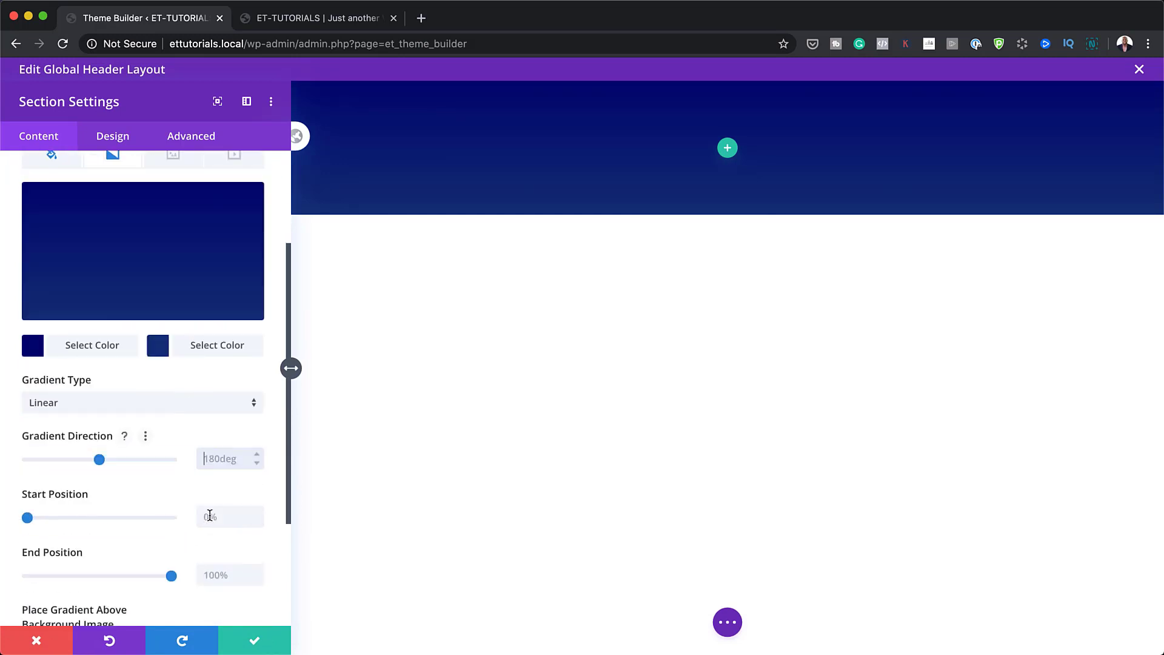
pyautogui.write('48deg')
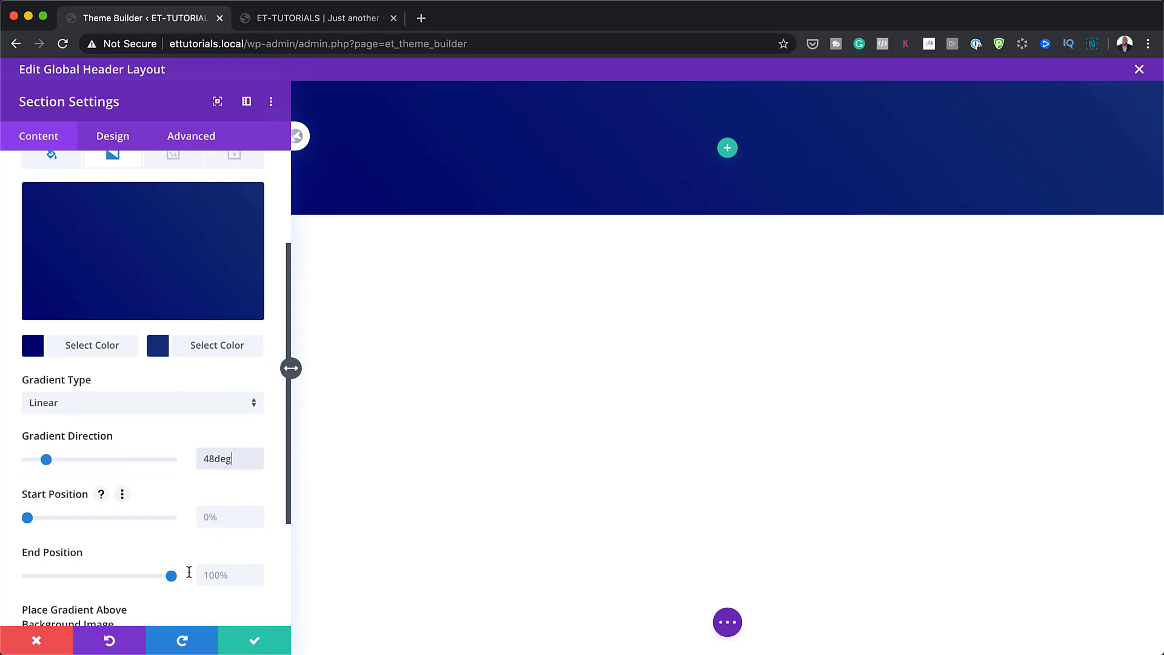
# - Set the header section's padding to 10px top and bottom and 20px left and right, linking each pair of values
pyautogui.click(124, 144)
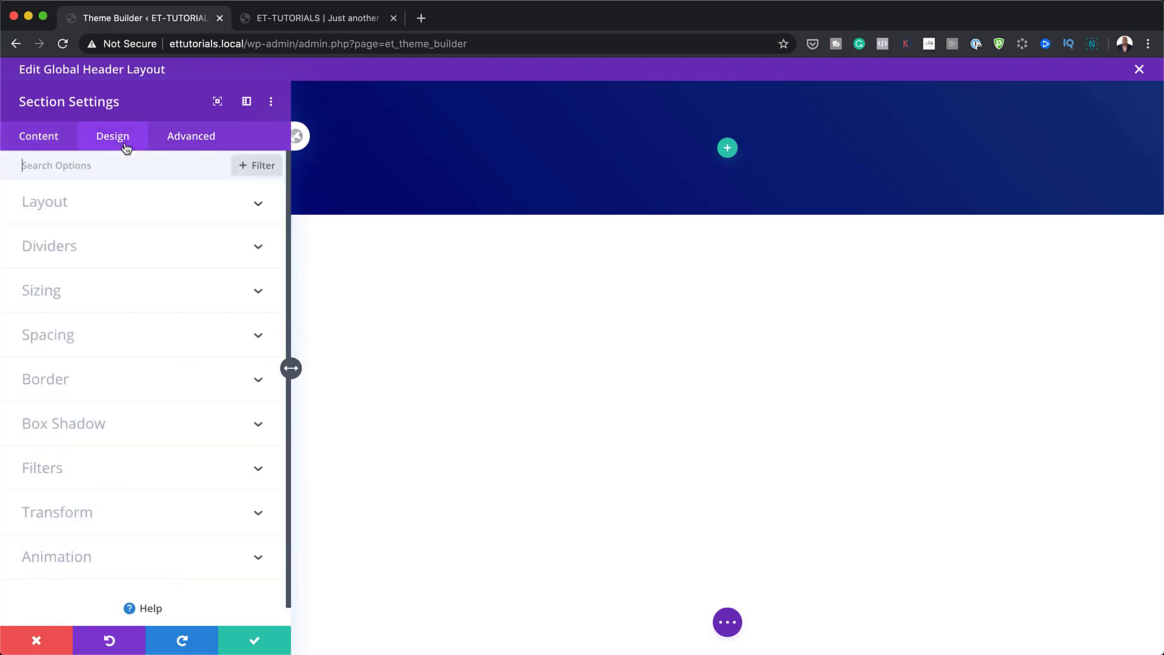
pyautogui.click(40, 334)
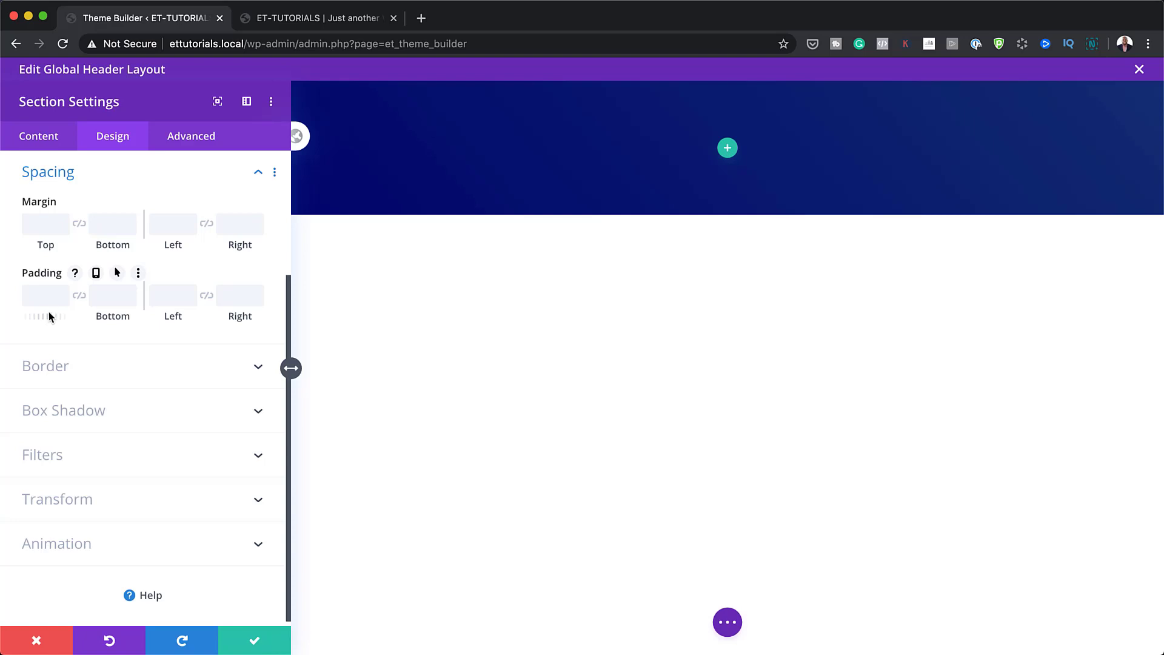
pyautogui.click(41, 297)
pyautogui.write('10px')
pyautogui.click(78, 297)
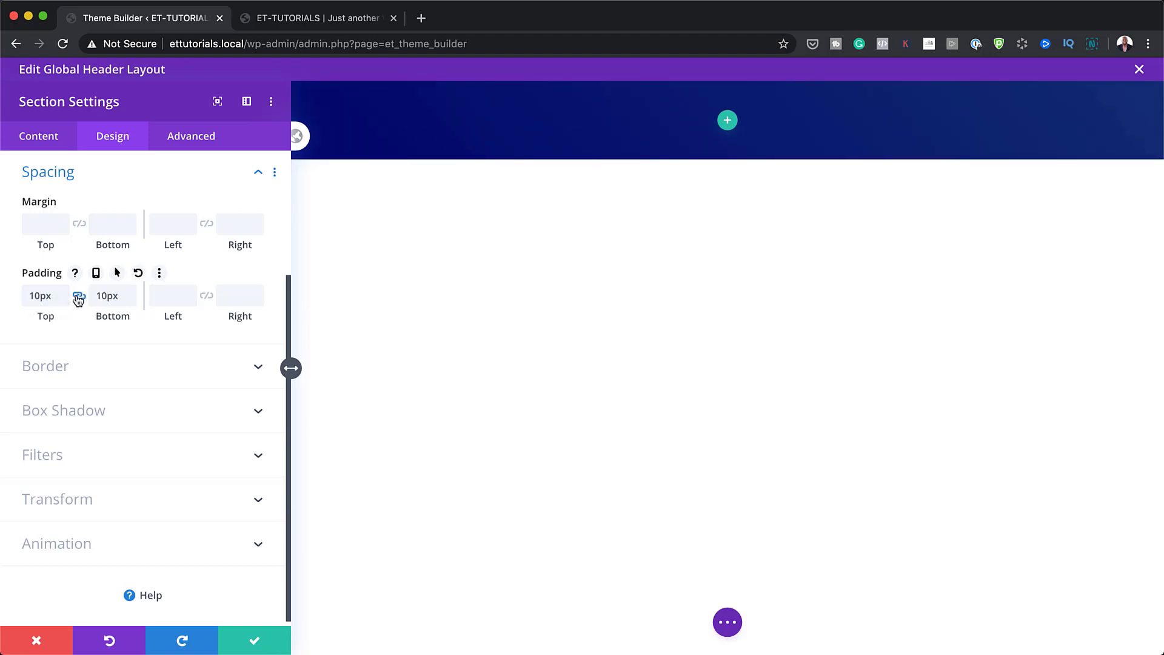
pyautogui.click(165, 293)
pyautogui.write('20px')
pyautogui.click(208, 297)
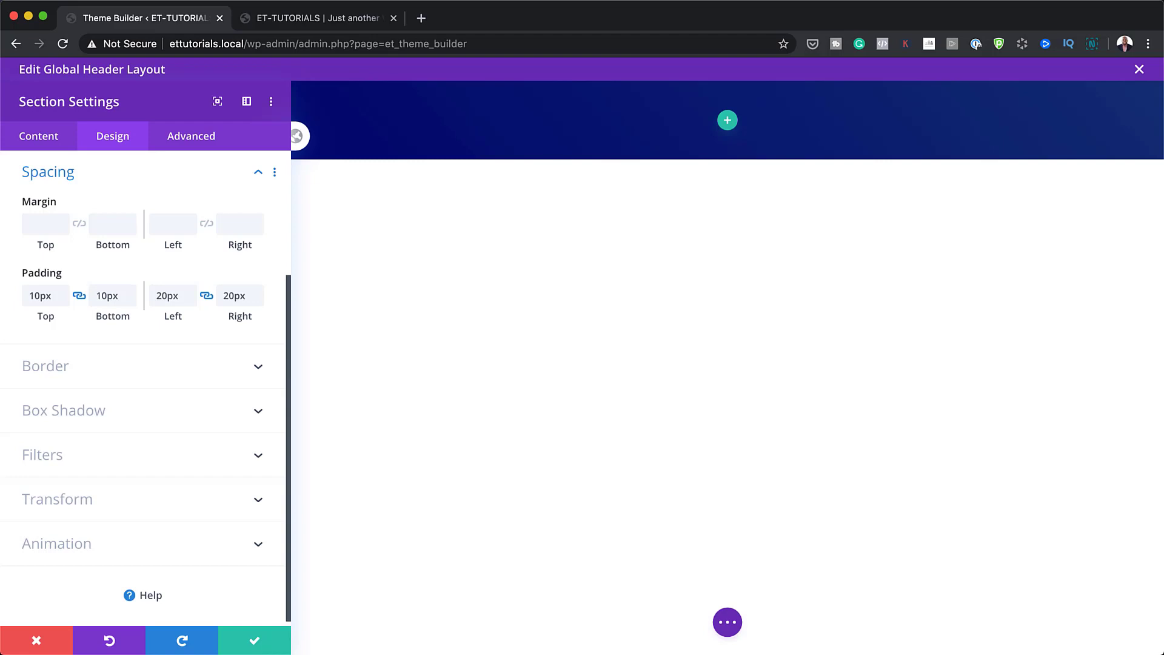
# - Add display:flex; justify-content:center; align-items:center; as custom CSS on the section's main element and save the section settings
pyautogui.click(193, 137)
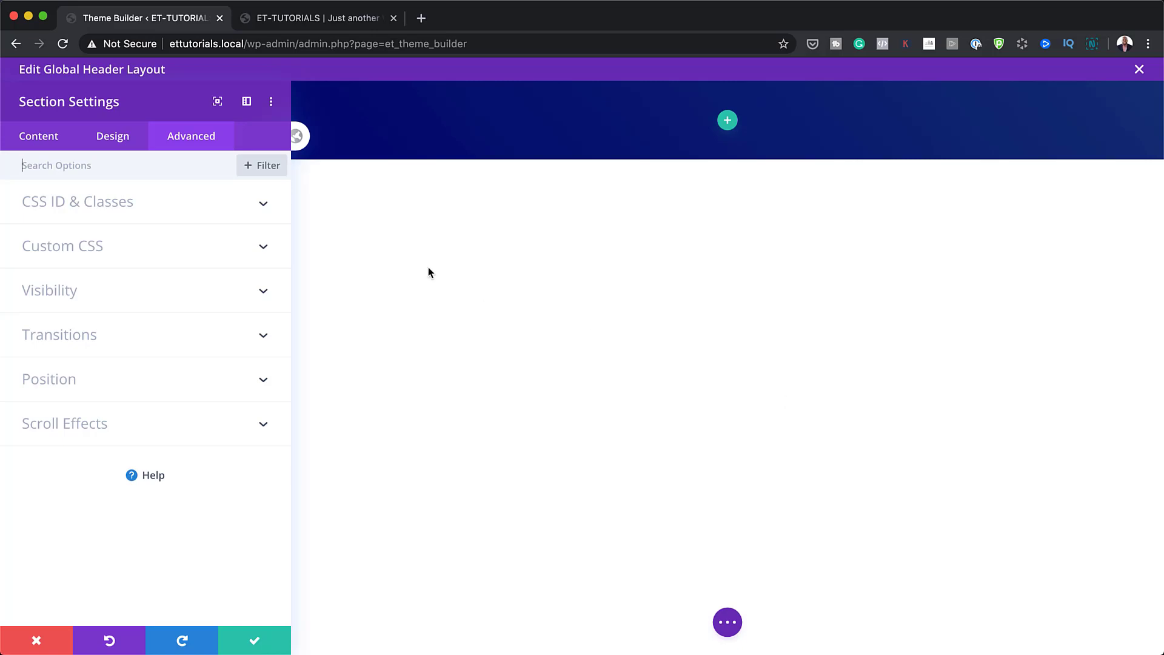
pyautogui.click(78, 244)
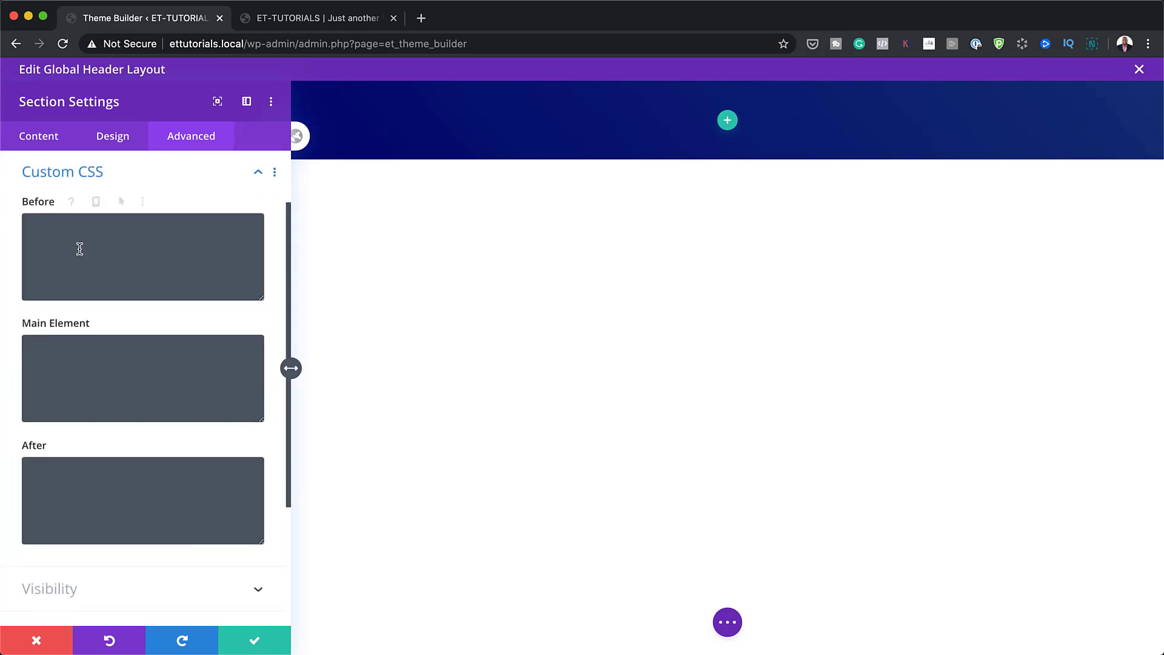
pyautogui.click(83, 352)
pyautogui.write('display:flex; justify-content:center; align-items:center;')
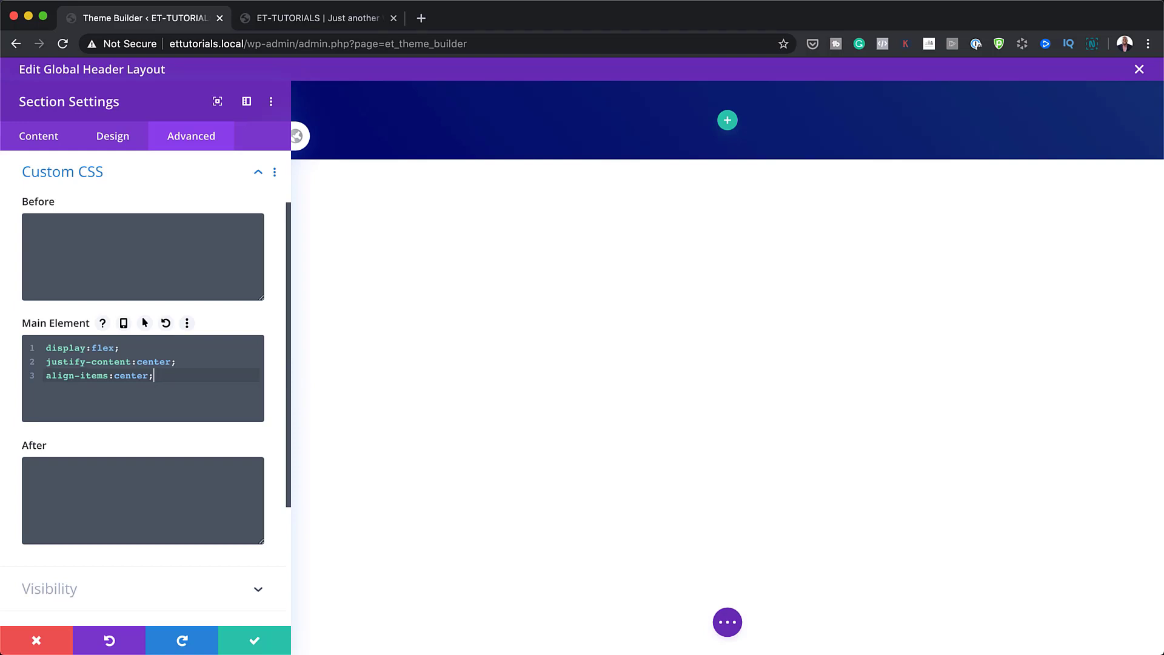
pyautogui.click(254, 643)
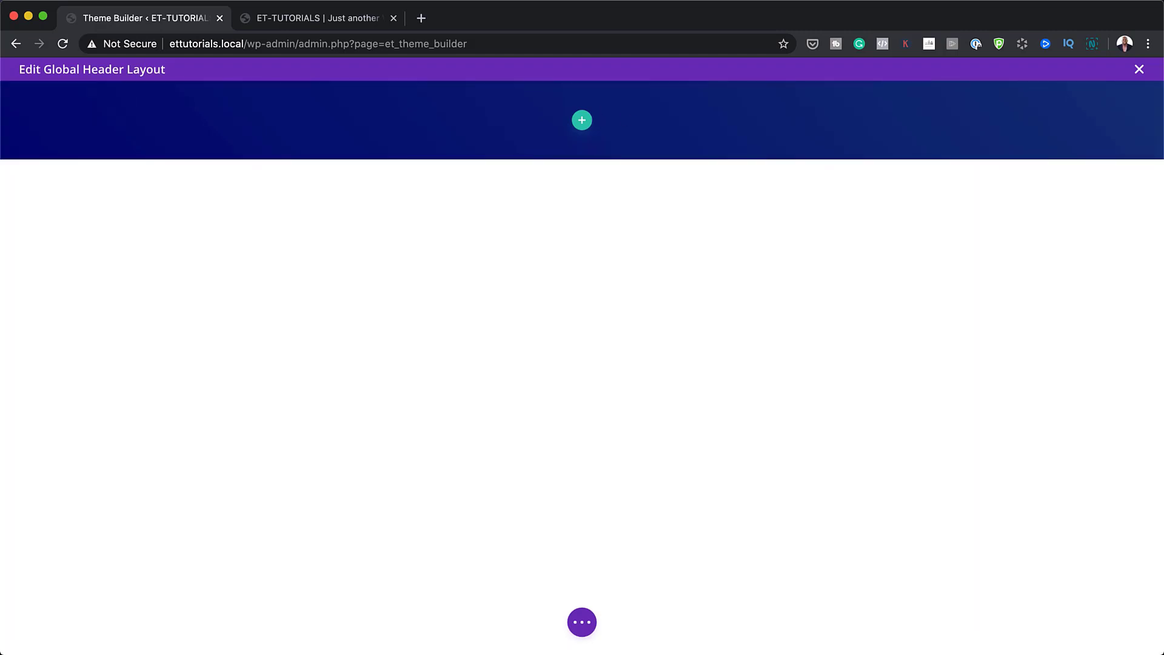
# - Insert a single-column row into the header section and add an Image module to it
pyautogui.click(582, 159)
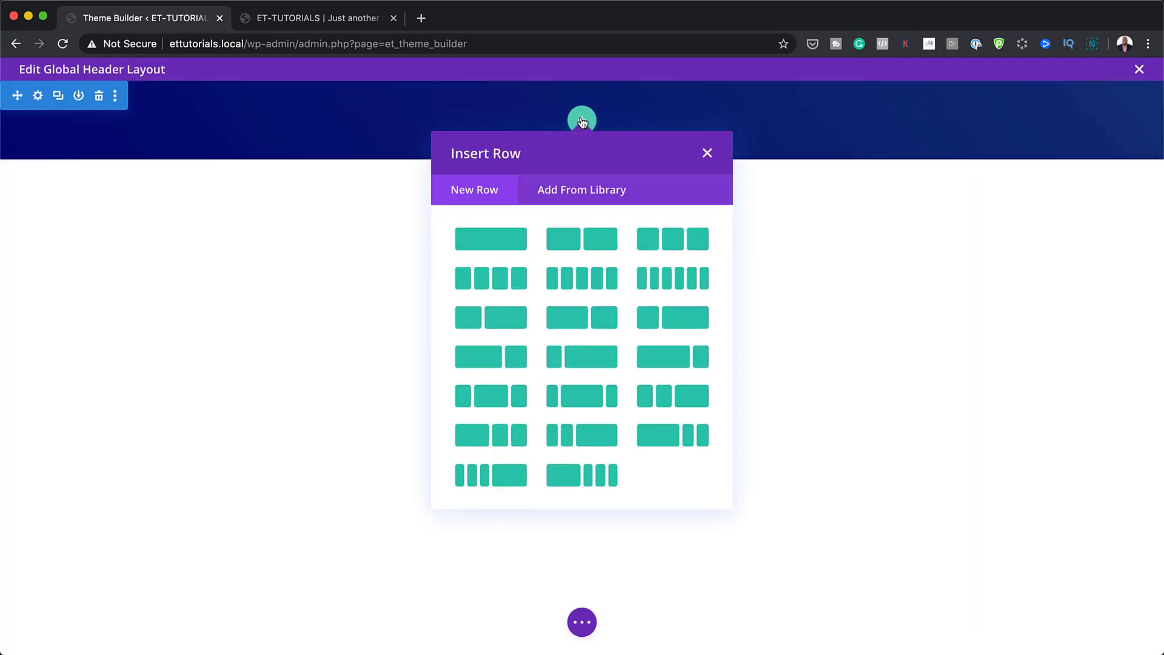
pyautogui.click(513, 241)
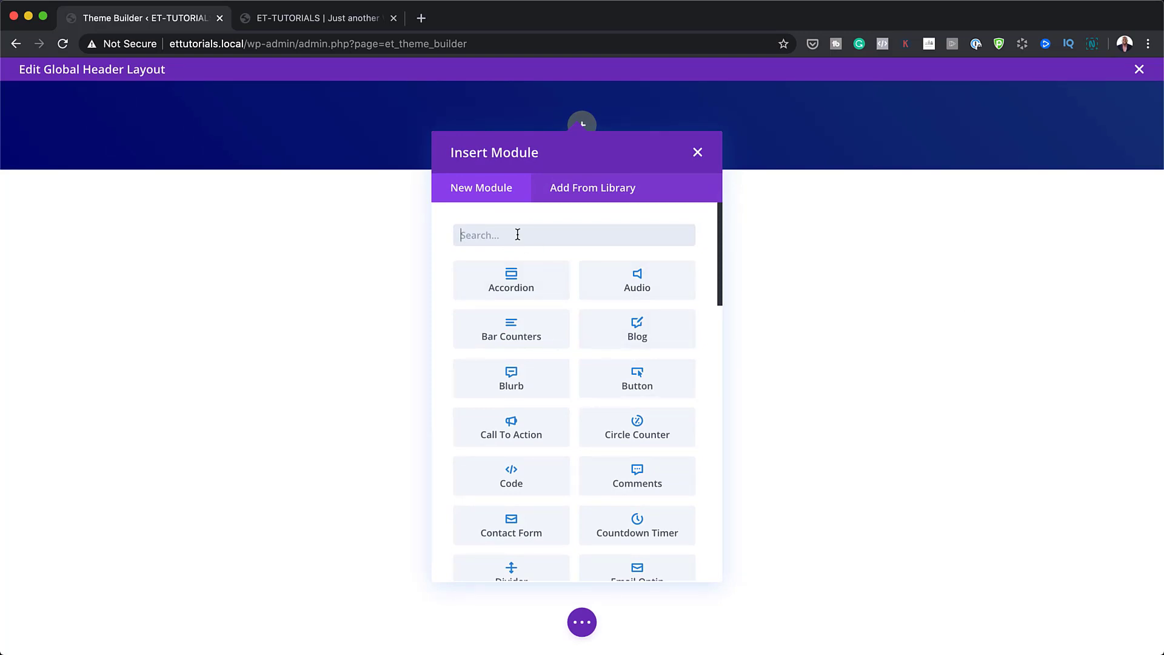
pyautogui.write('image')
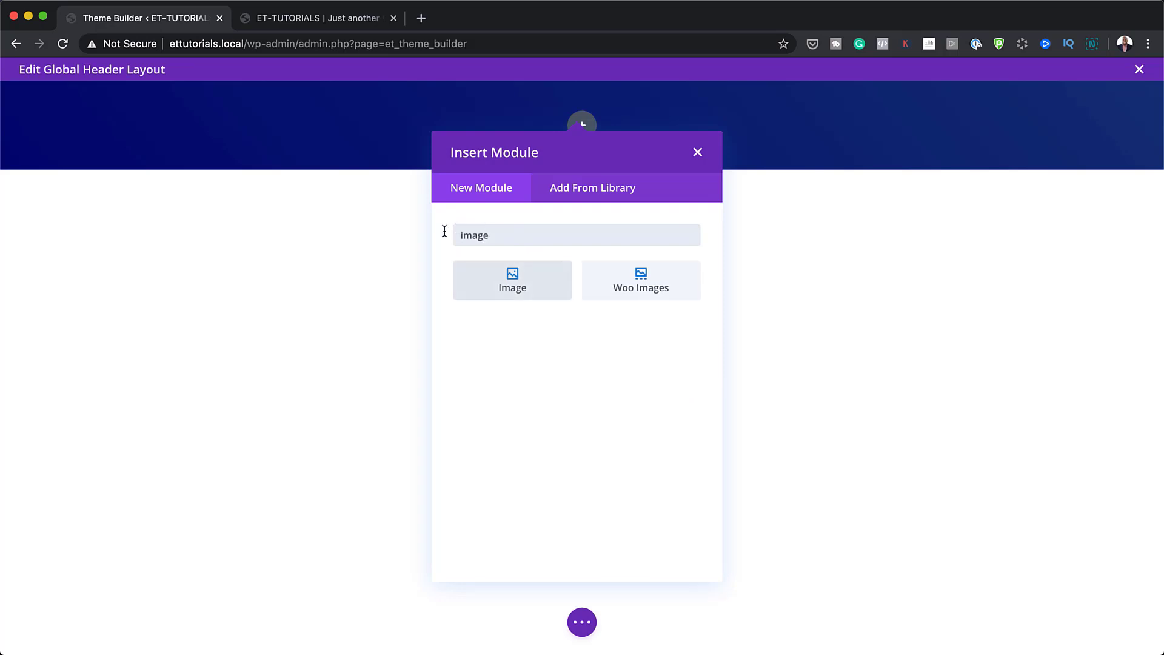
pyautogui.click(540, 285)
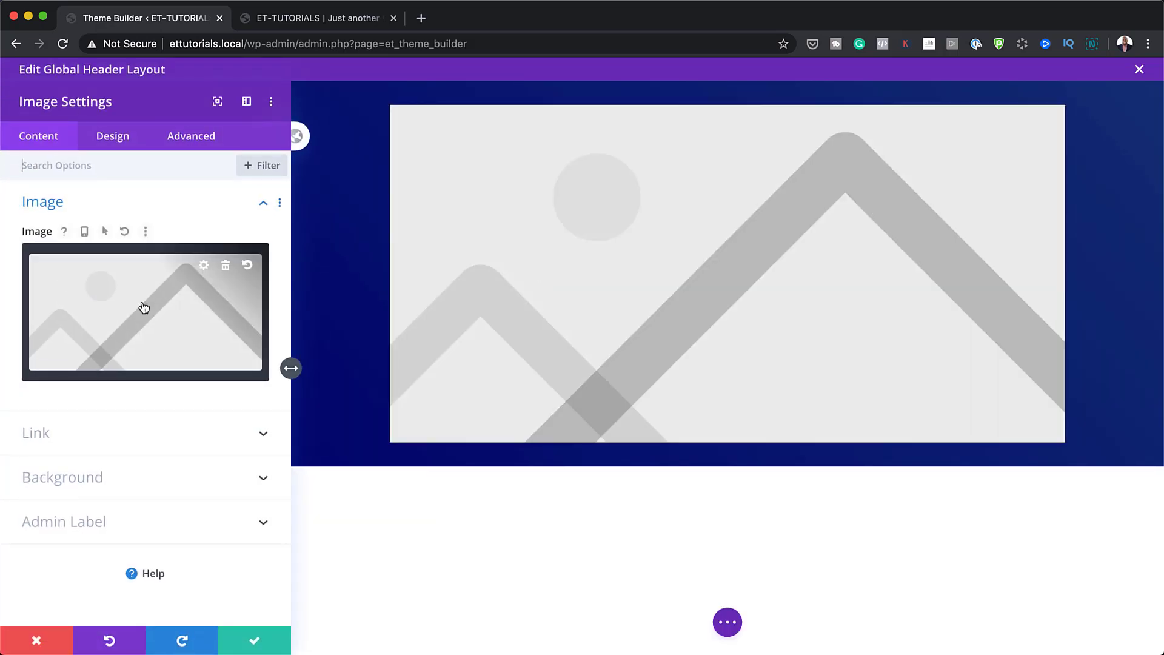
# - Replace the module's placeholder image with D.png from the media library
pyautogui.click(142, 311)
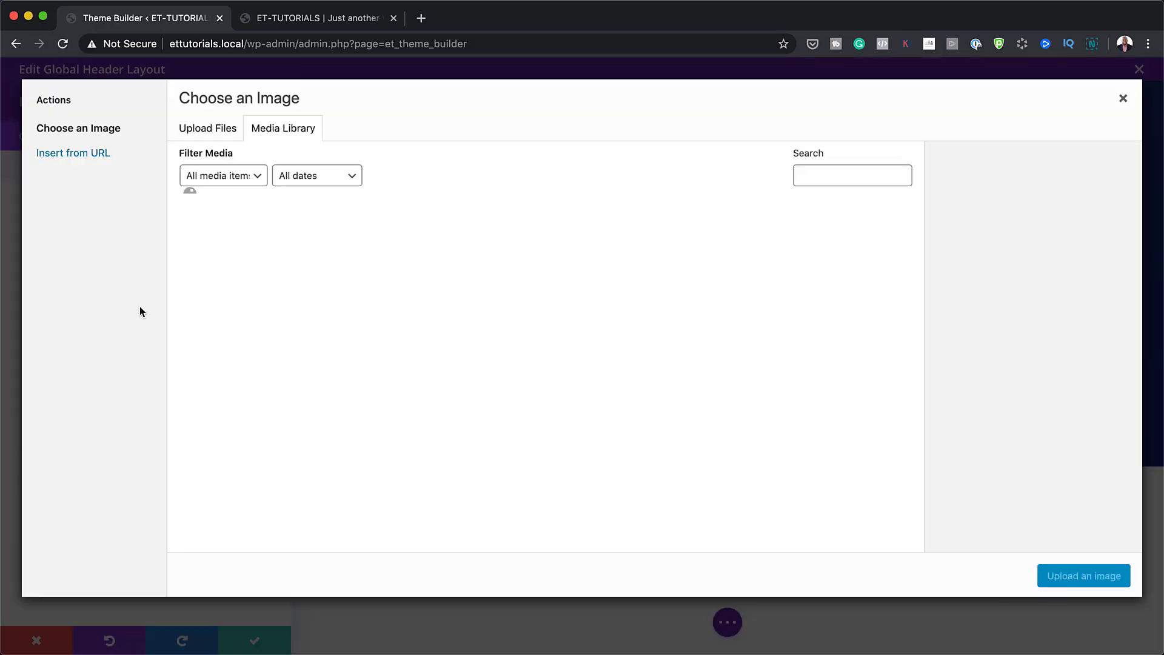
pyautogui.click(230, 241)
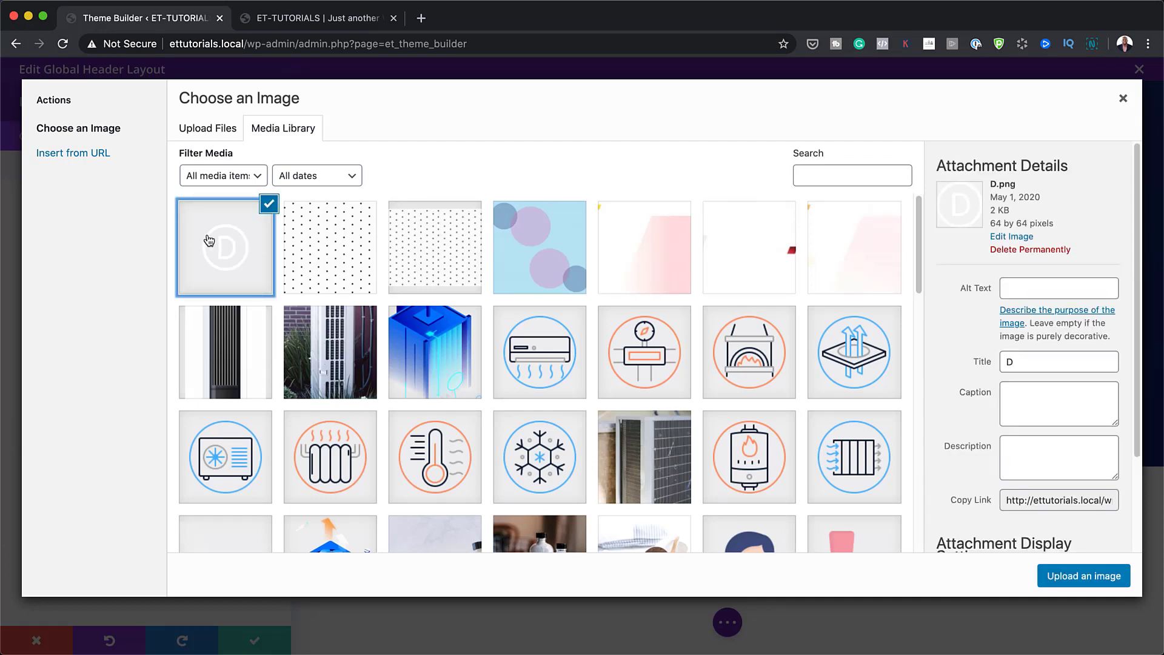
pyautogui.click(1067, 576)
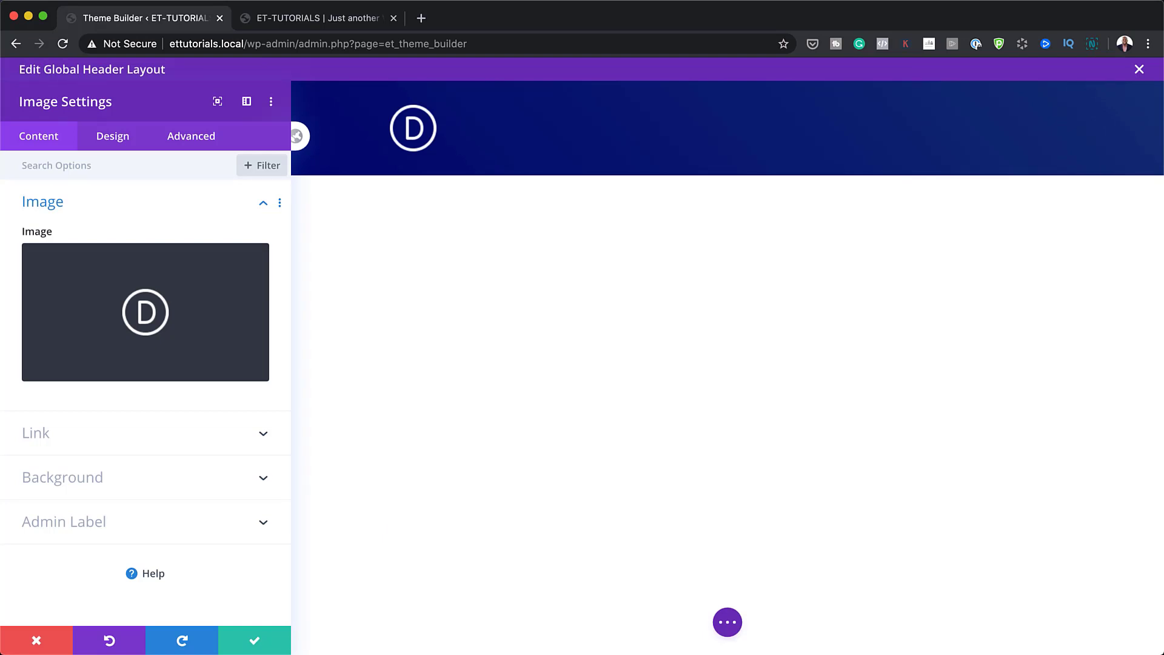
# - Set the logo image's right margin to 20px and save the image settings
pyautogui.click(121, 137)
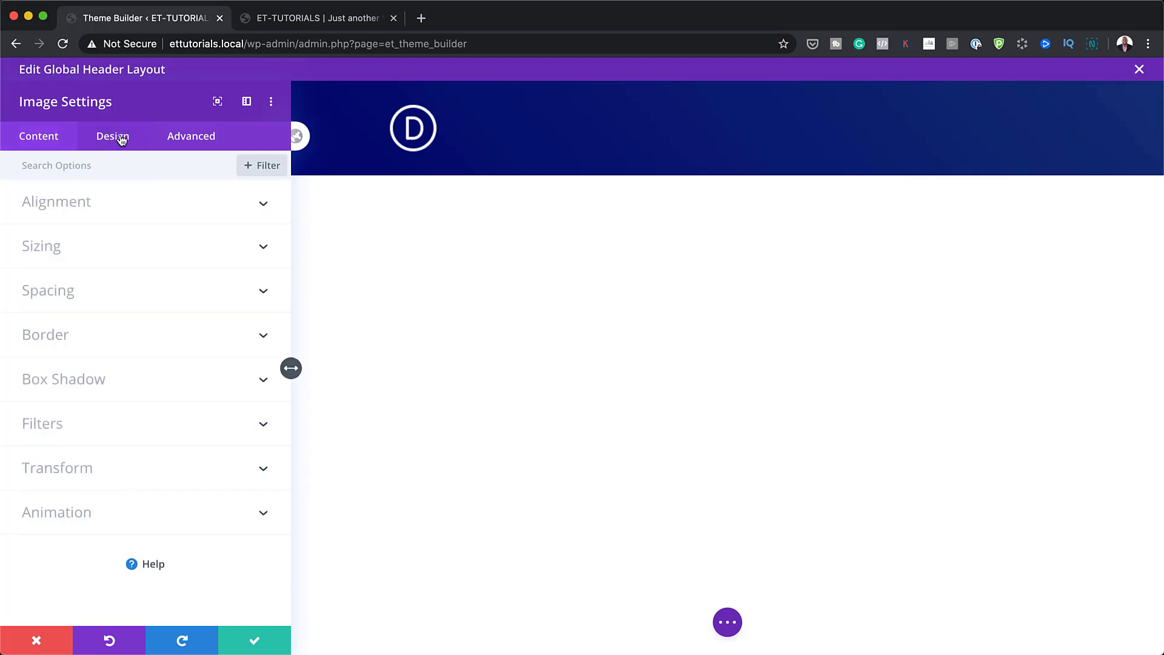
pyautogui.click(57, 293)
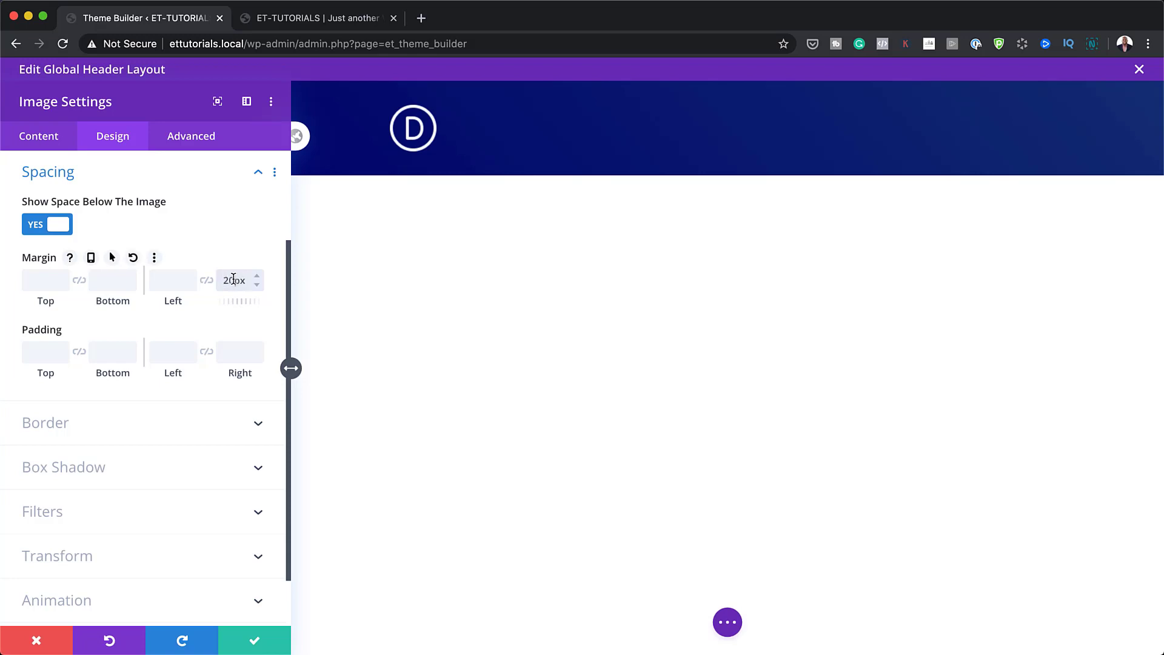
pyautogui.click(255, 640)
# - Give the logo row a custom gutter width of 1, a width of 25% and left row alignment
pyautogui.moveTo(426, 114)
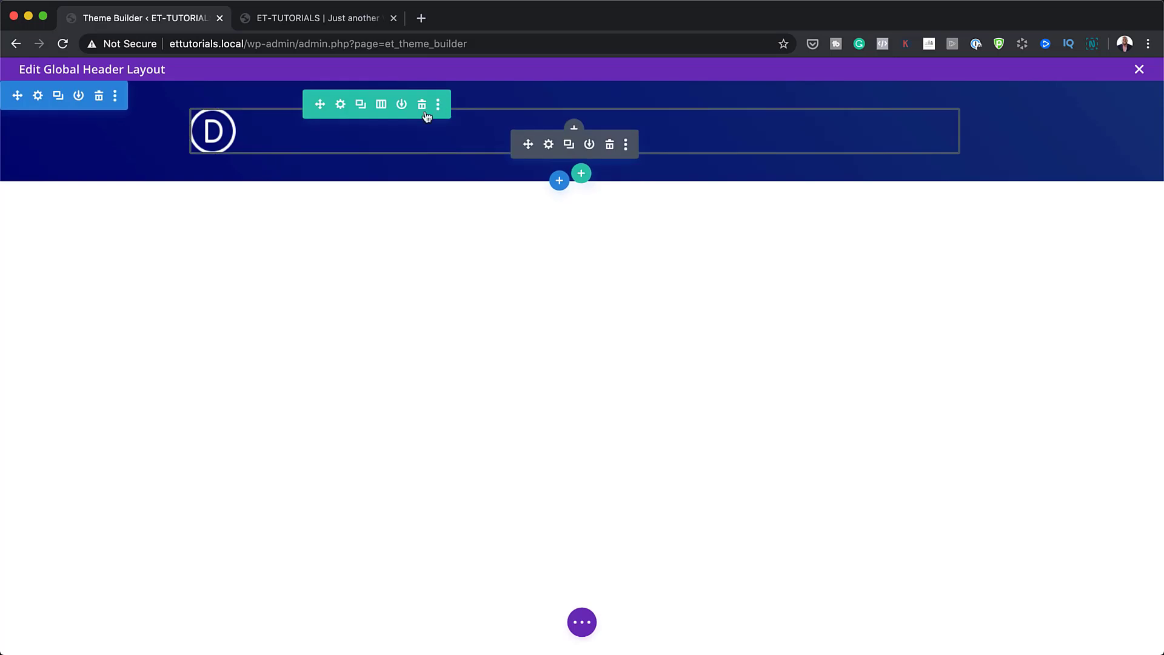
pyautogui.click(342, 106)
pyautogui.click(114, 137)
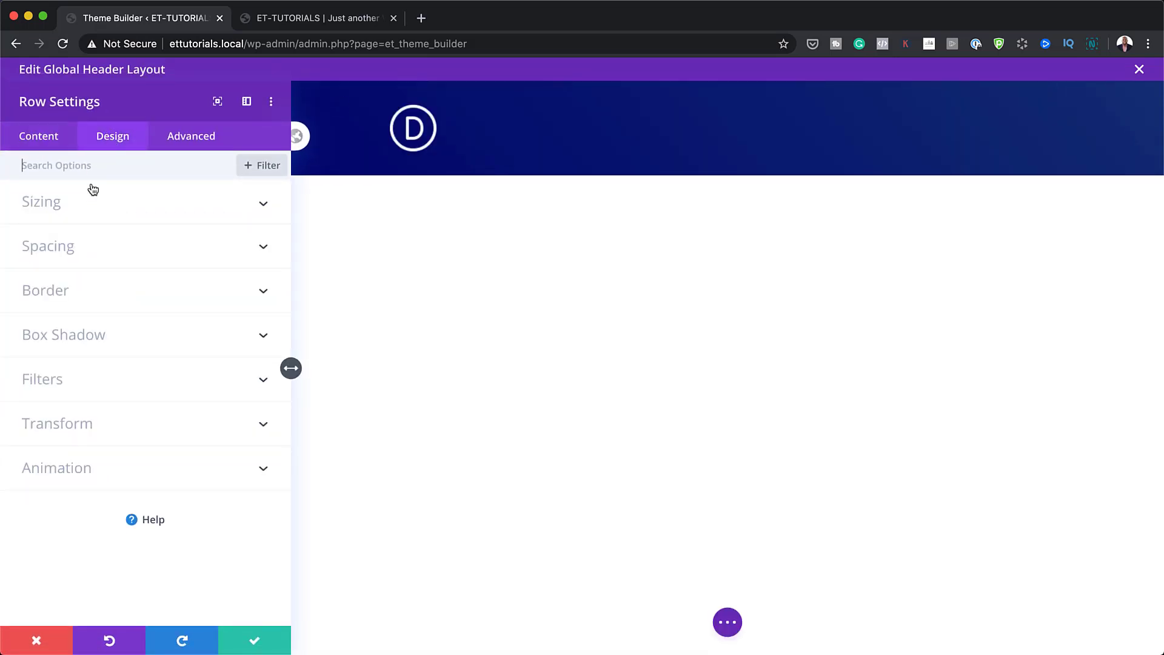
pyautogui.click(53, 209)
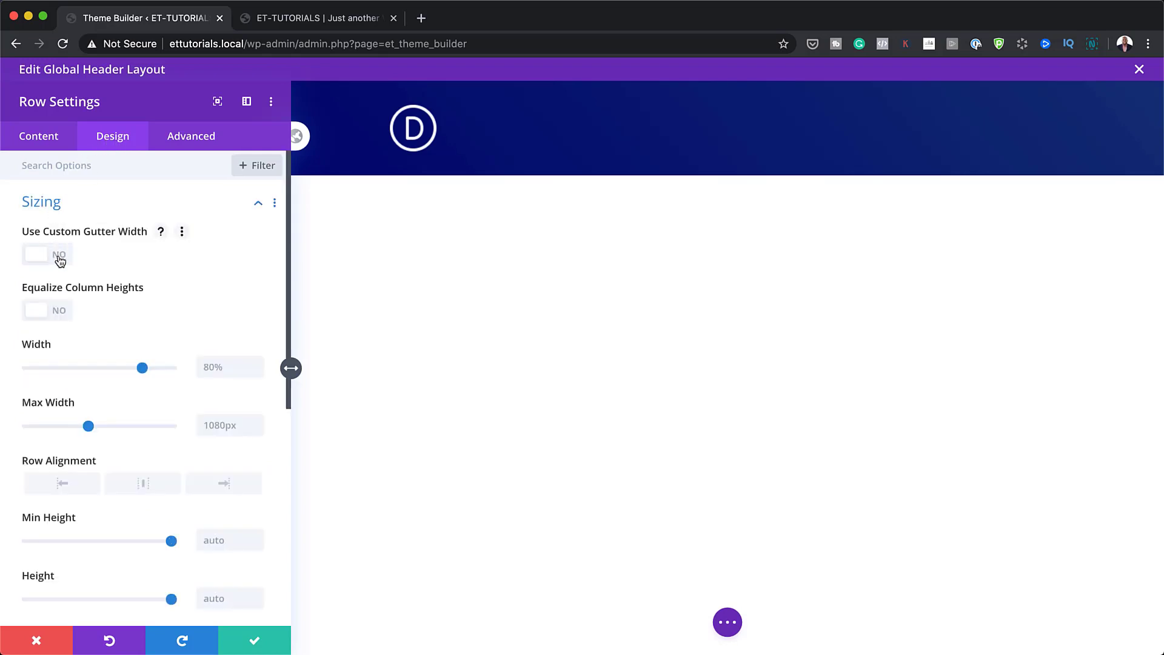
pyautogui.click(60, 257)
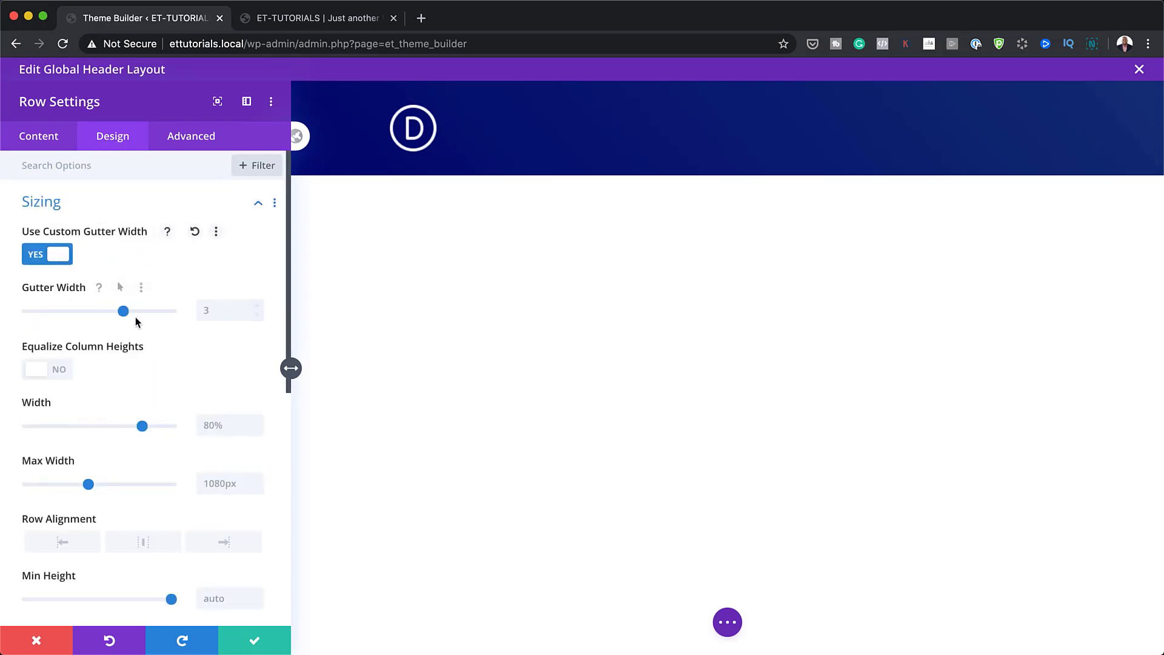
pyautogui.moveTo(122, 312); pyautogui.dragTo(34, 313)
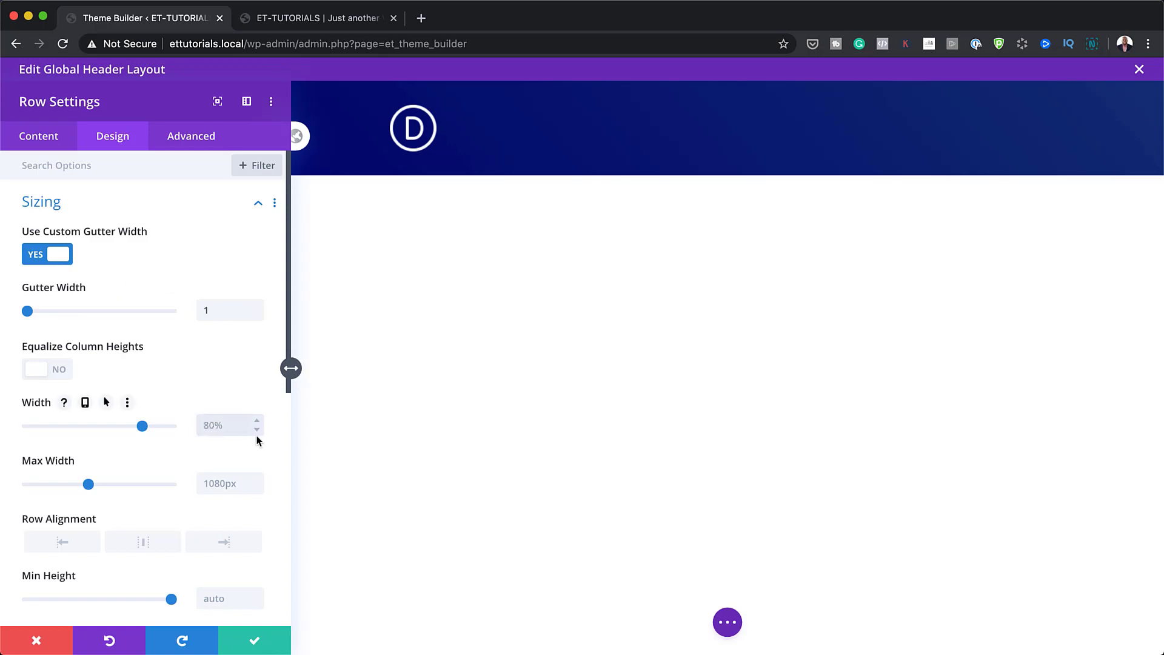
pyautogui.write('25%')
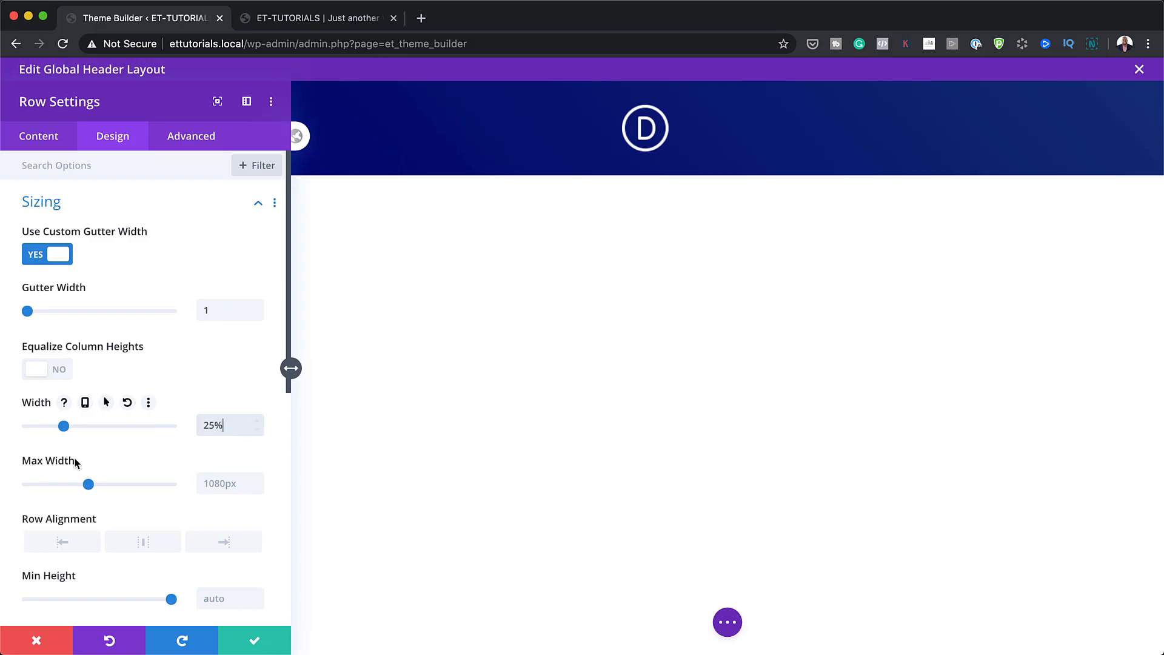
pyautogui.click(67, 543)
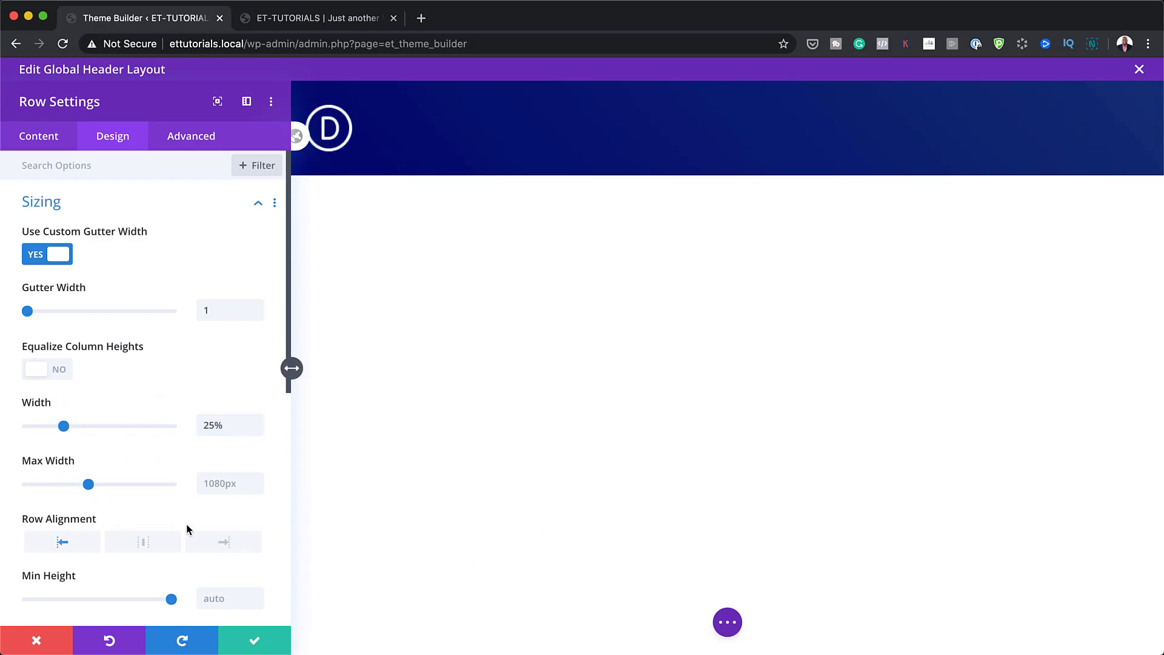
# - Set the logo row's top and bottom padding to 0px and save the row settings
pyautogui.scroll(-1, 184, 523)
pyautogui.scroll(-5, 212, 536)
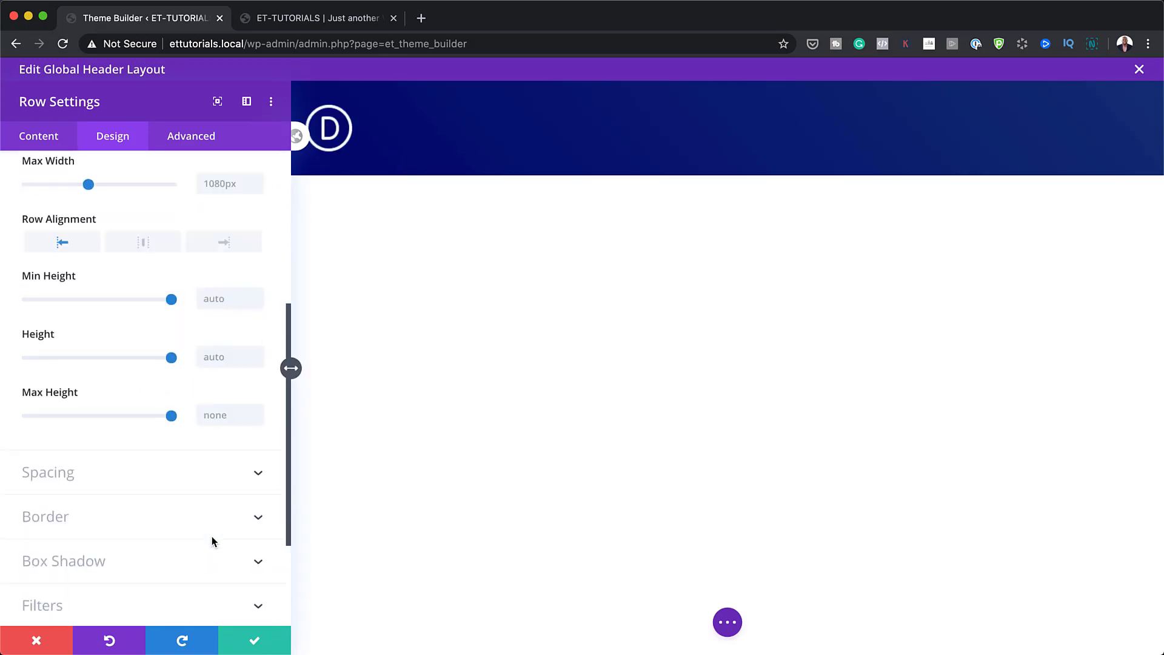
pyautogui.click(67, 478)
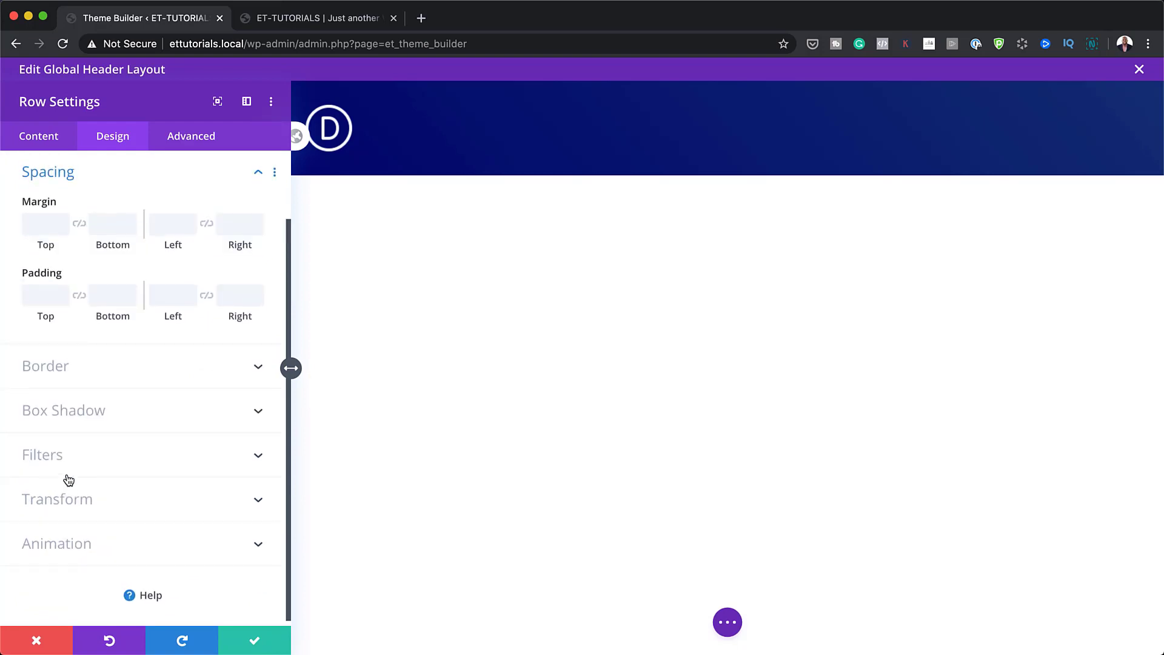
pyautogui.click(45, 294)
pyautogui.write('0')
pyautogui.click(79, 296)
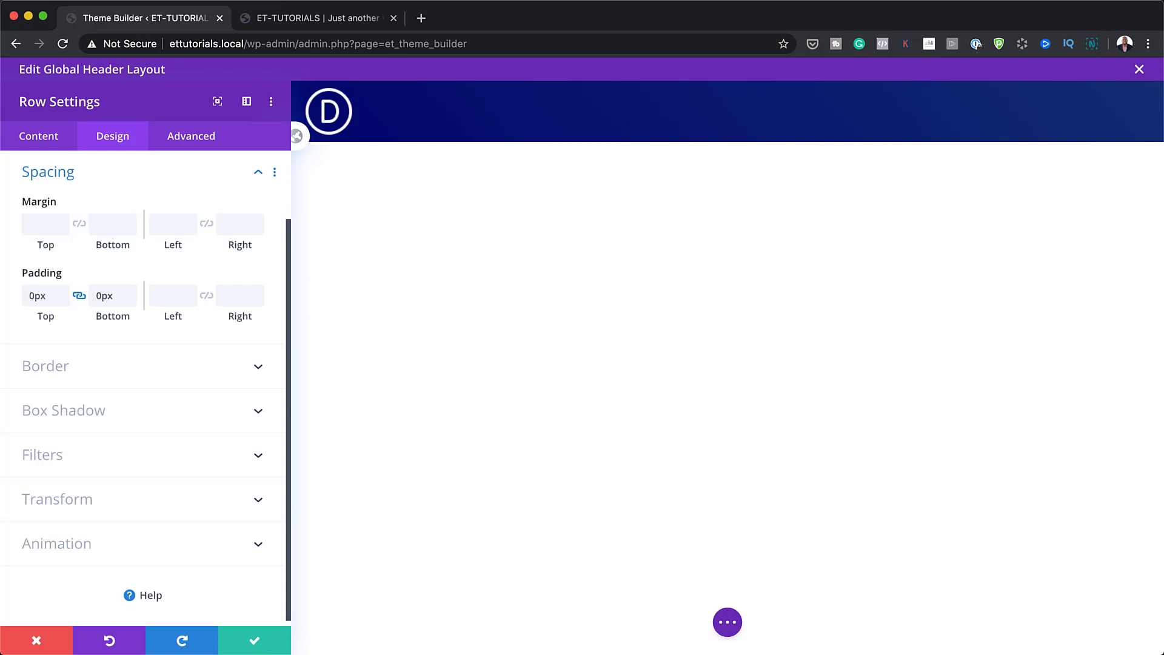
pyautogui.click(255, 640)
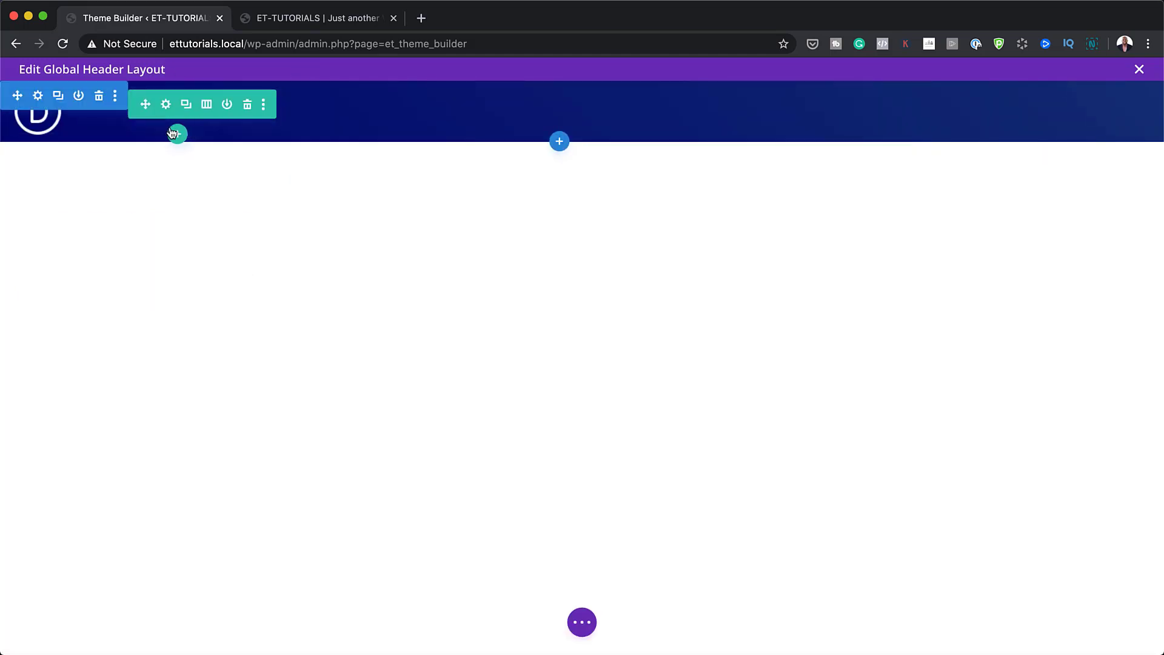
# - Insert a second single-column row into the header section and add a Login module to it
pyautogui.click(177, 134)
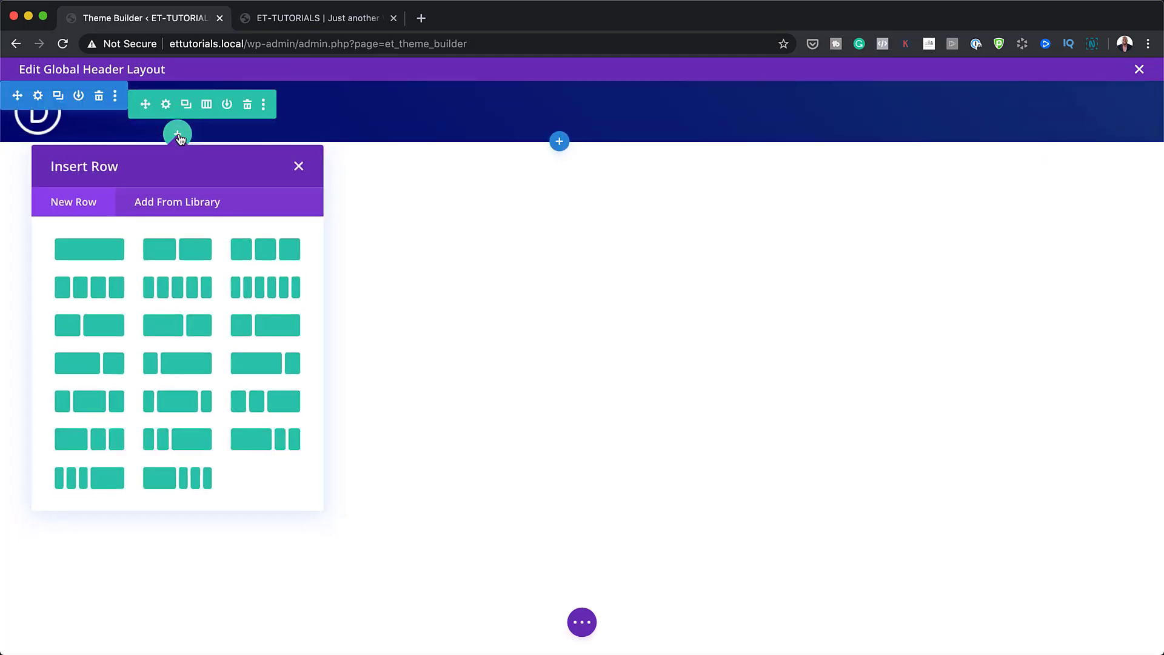
pyautogui.click(144, 250)
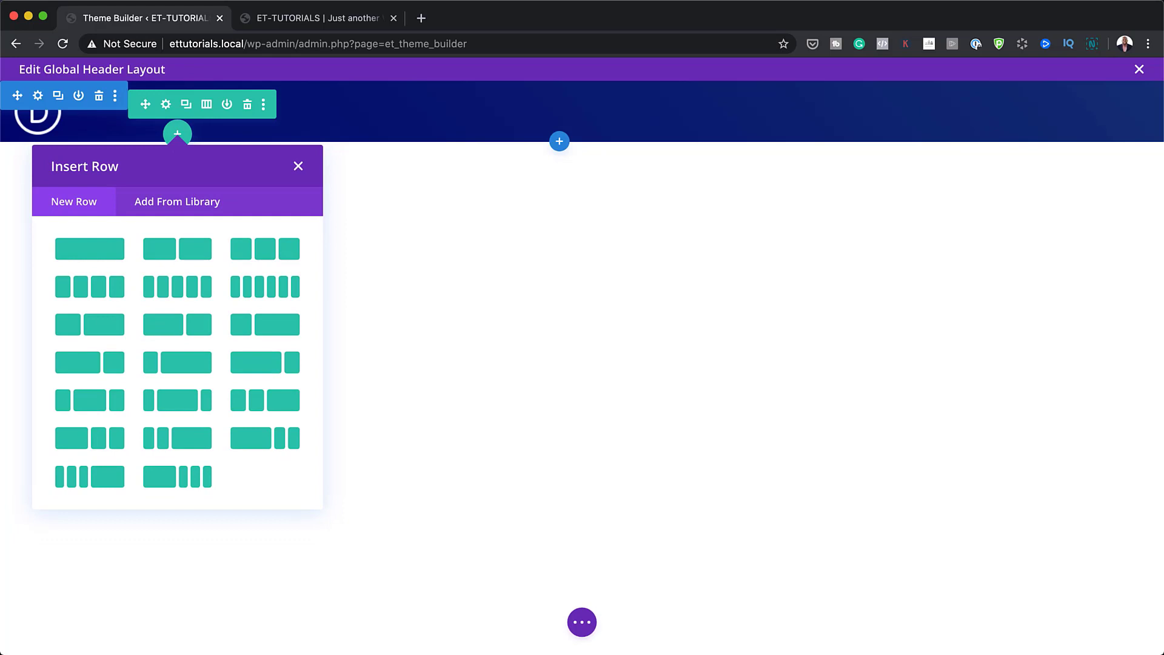
pyautogui.click(97, 249)
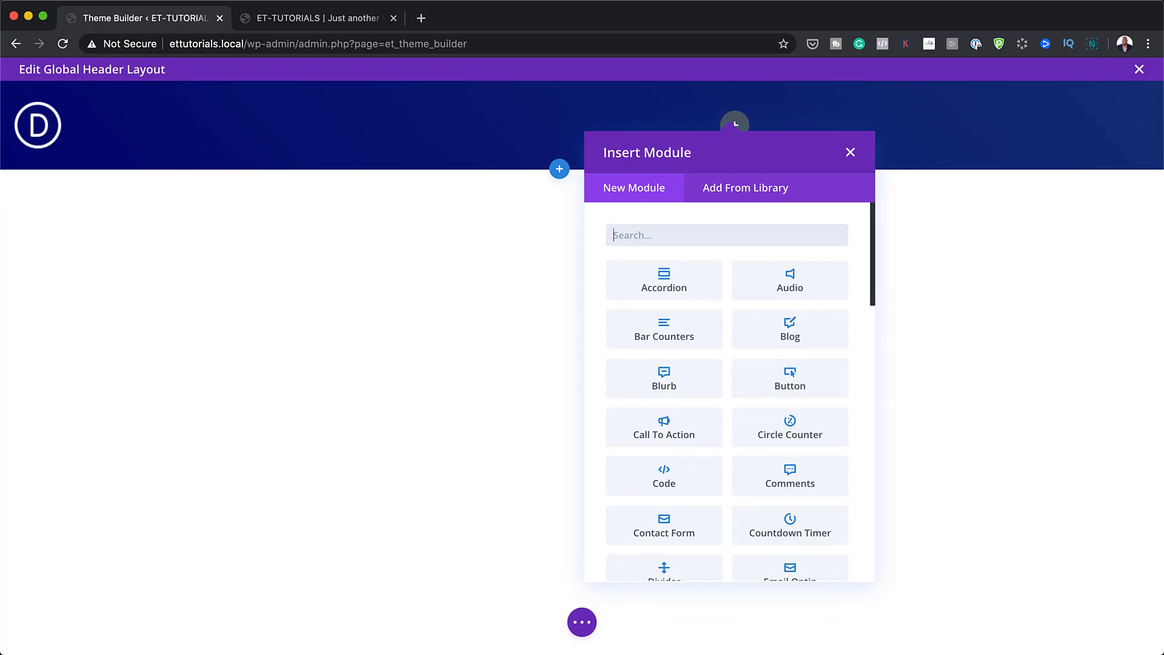
pyautogui.write('lo')
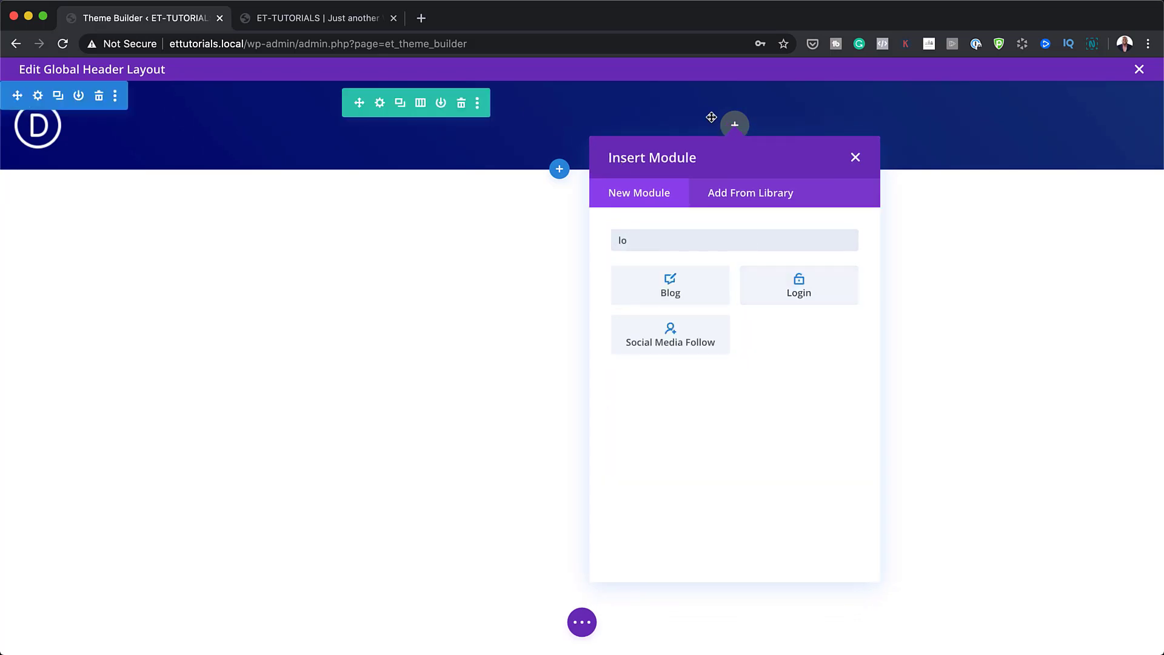
pyautogui.click(799, 282)
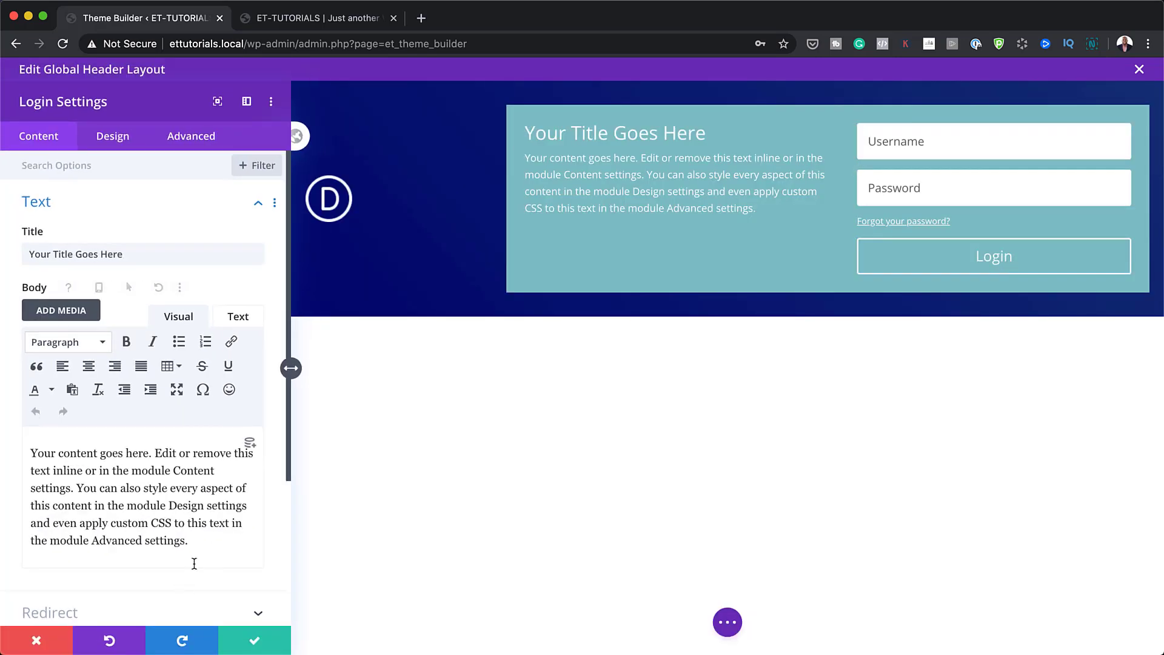
# - Remove the placeholder body text and title from the Login module
pyautogui.moveTo(190, 541); pyautogui.dragTo(13, 449)
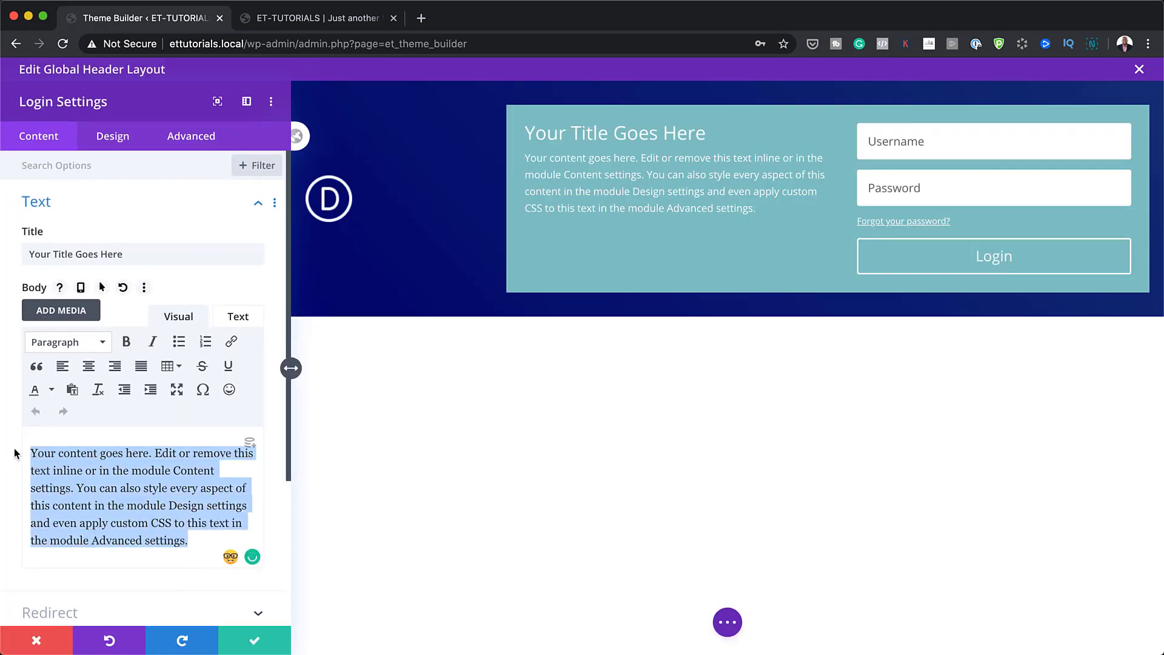
pyautogui.press('BackSpace')
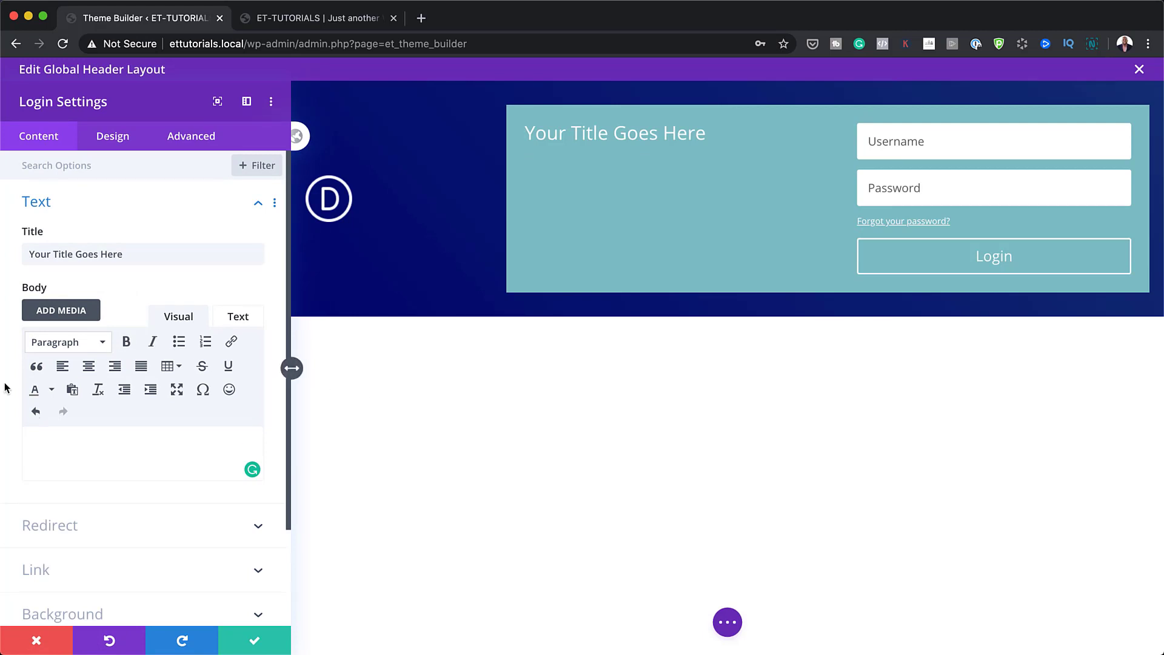
pyautogui.tripleClick(141, 253)
pyautogui.press('BackSpace')
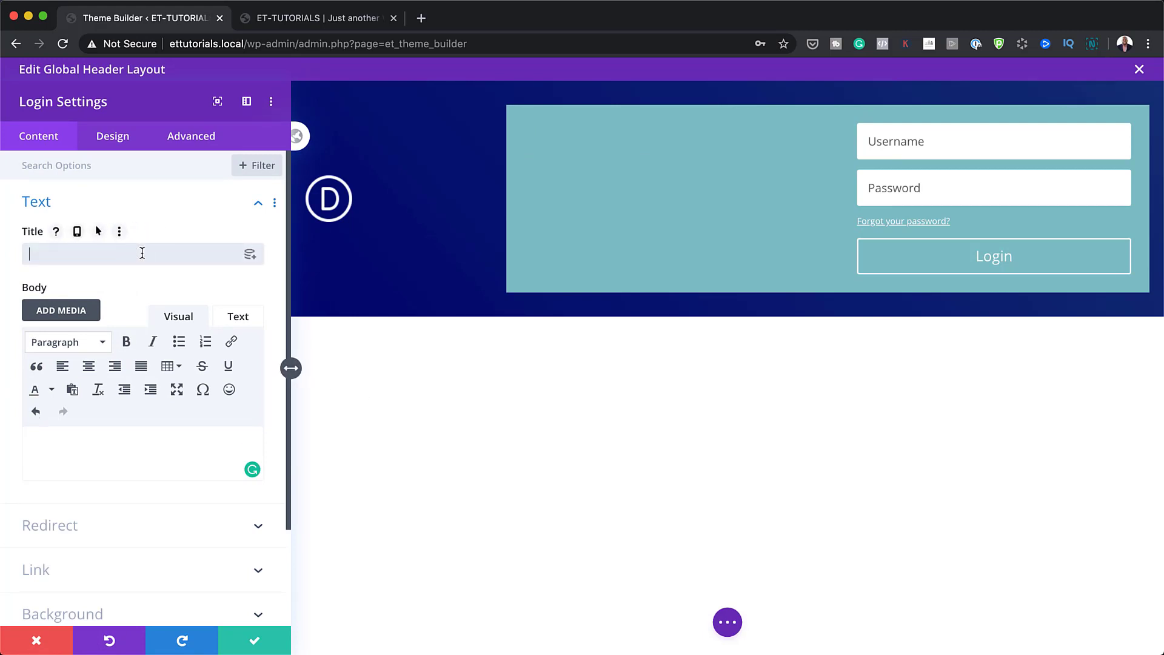
# - Assign the CSS class header-login-form to the Login module
pyautogui.click(191, 135)
pyautogui.click(192, 135)
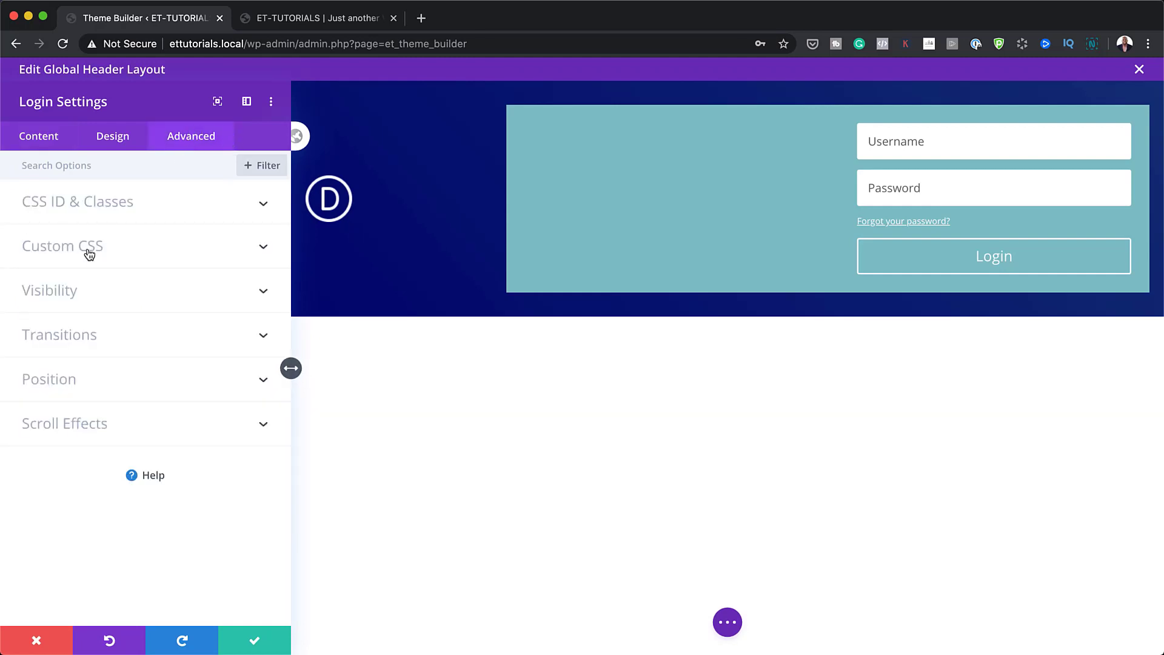
pyautogui.click(89, 209)
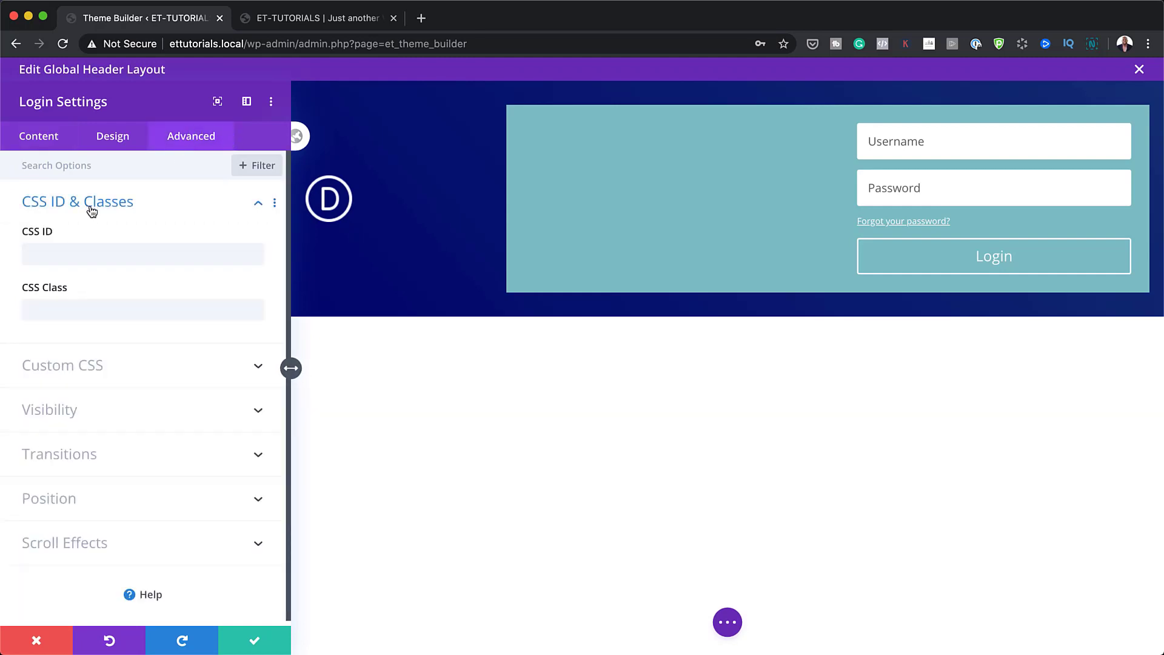
pyautogui.click(73, 306)
pyautogui.write('header-login-form')
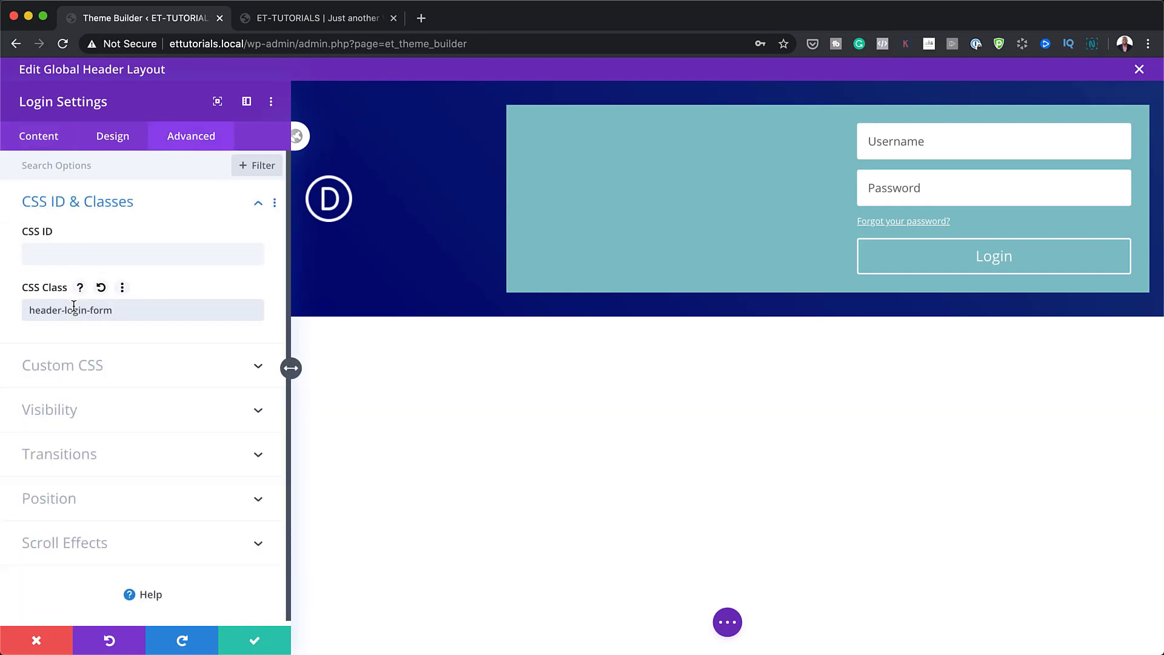
# - Add margin-bottom: 0px !important as custom CSS for the Login module's Login Description element
pyautogui.click(90, 366)
pyautogui.click(90, 366)
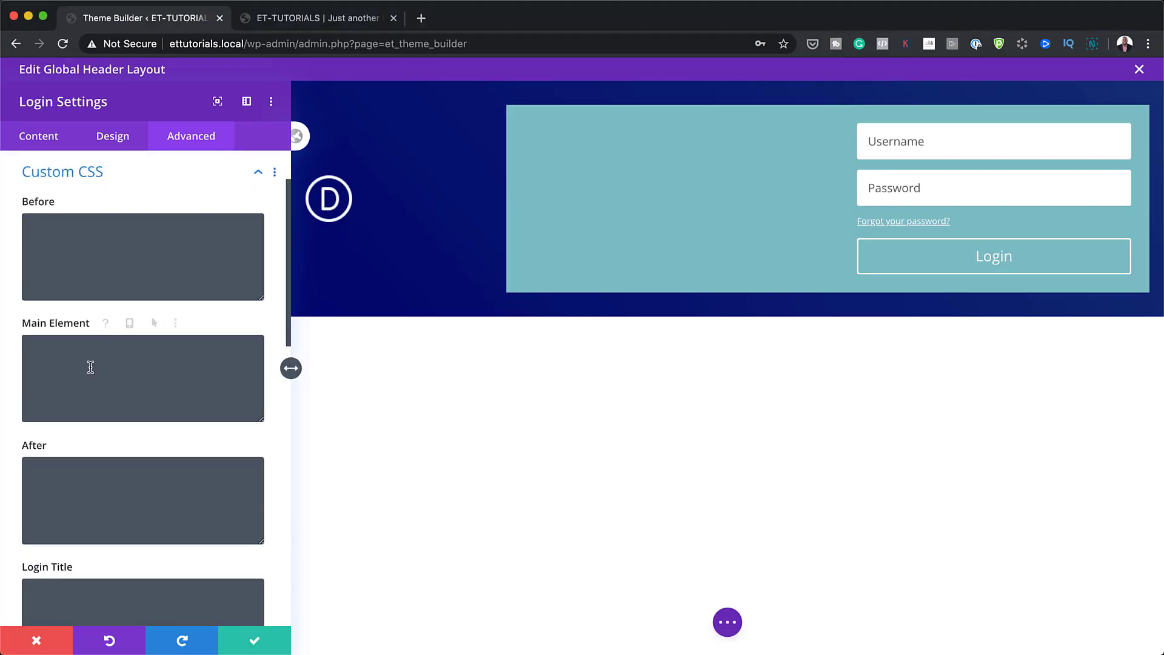
pyautogui.scroll(-5, 135, 490)
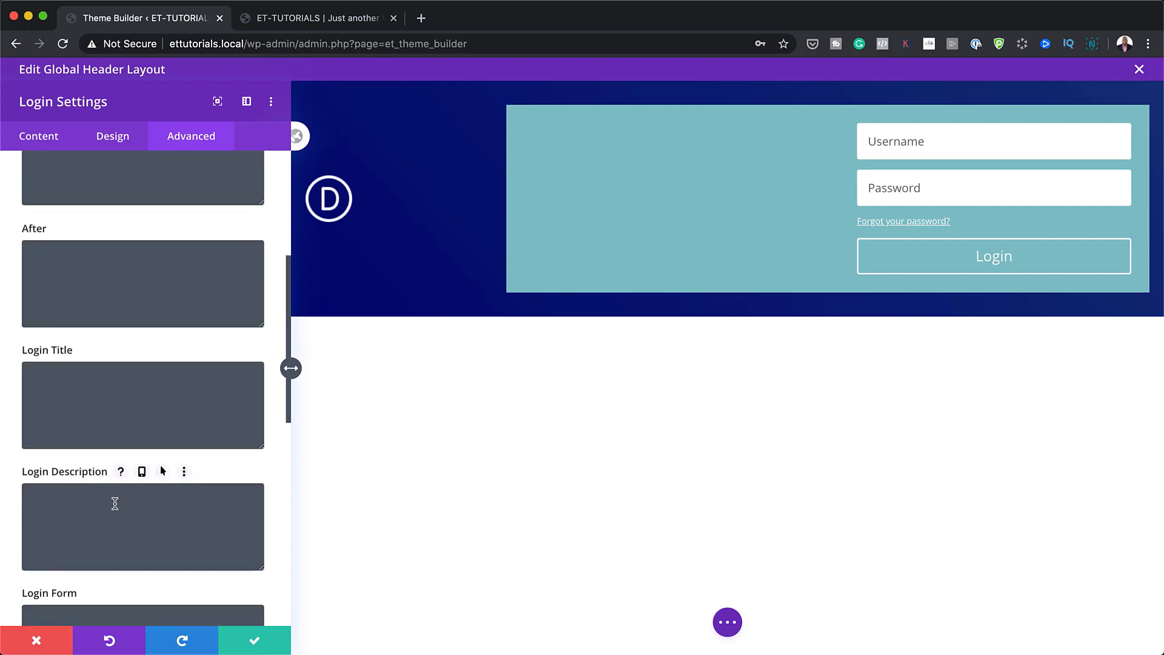
pyautogui.press('super+v')
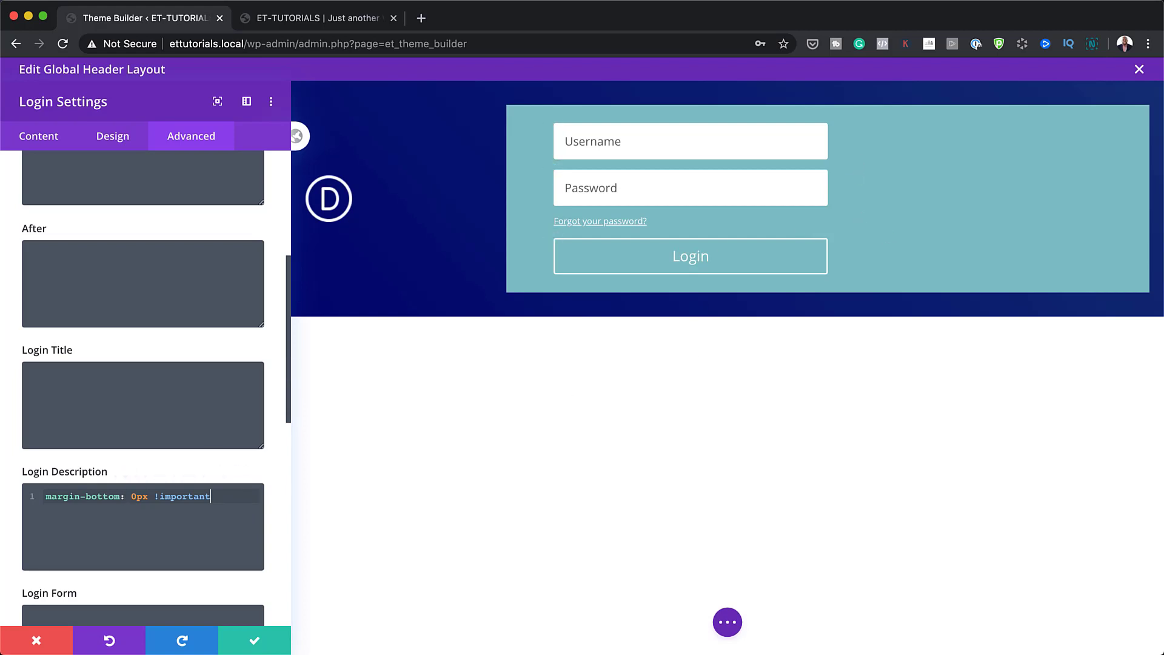
# - Add width: 100%; as custom CSS for the Login module's Login Form element
pyautogui.press('super+Tab')
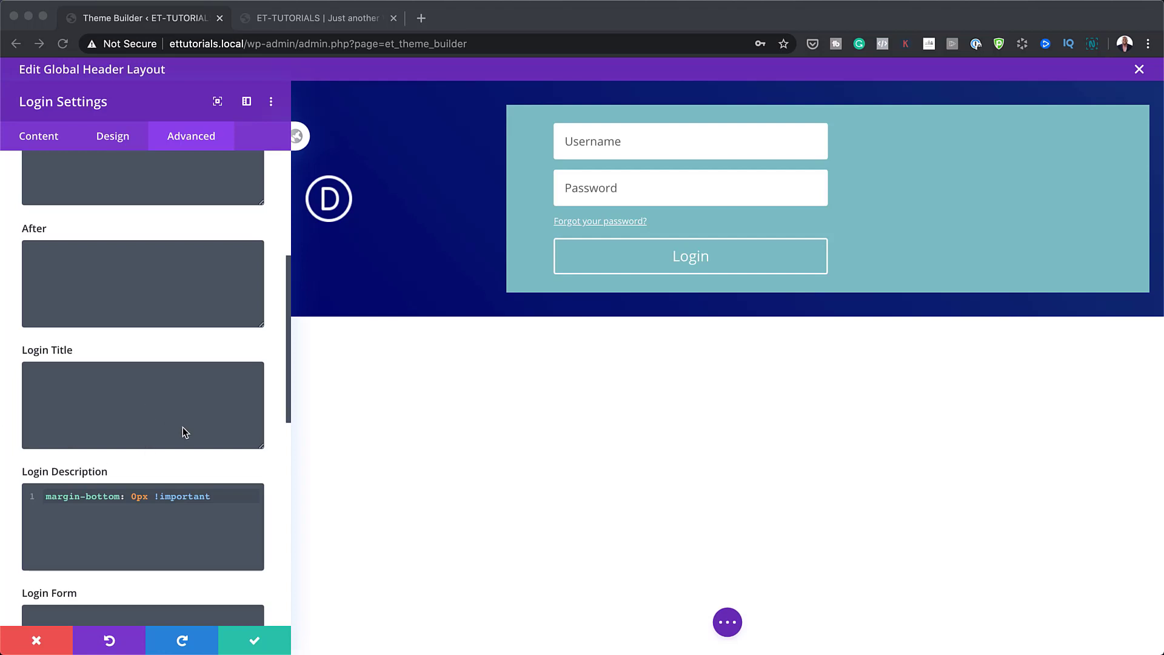
pyautogui.scroll(-3, 183, 427)
pyautogui.press('super+Tab')
pyautogui.click(97, 532)
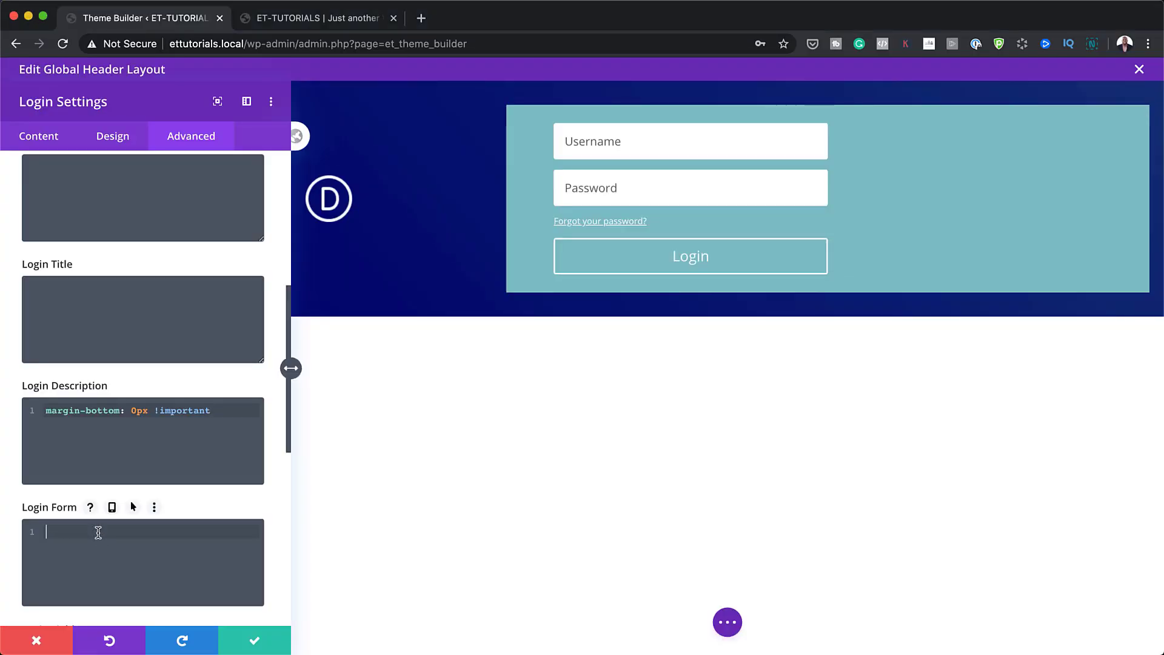
pyautogui.write('width: 100%;')
# - Paste the copied CSS into the custom CSS for the Login Fields element and save the Login module settings
pyautogui.scroll(-6, 205, 471)
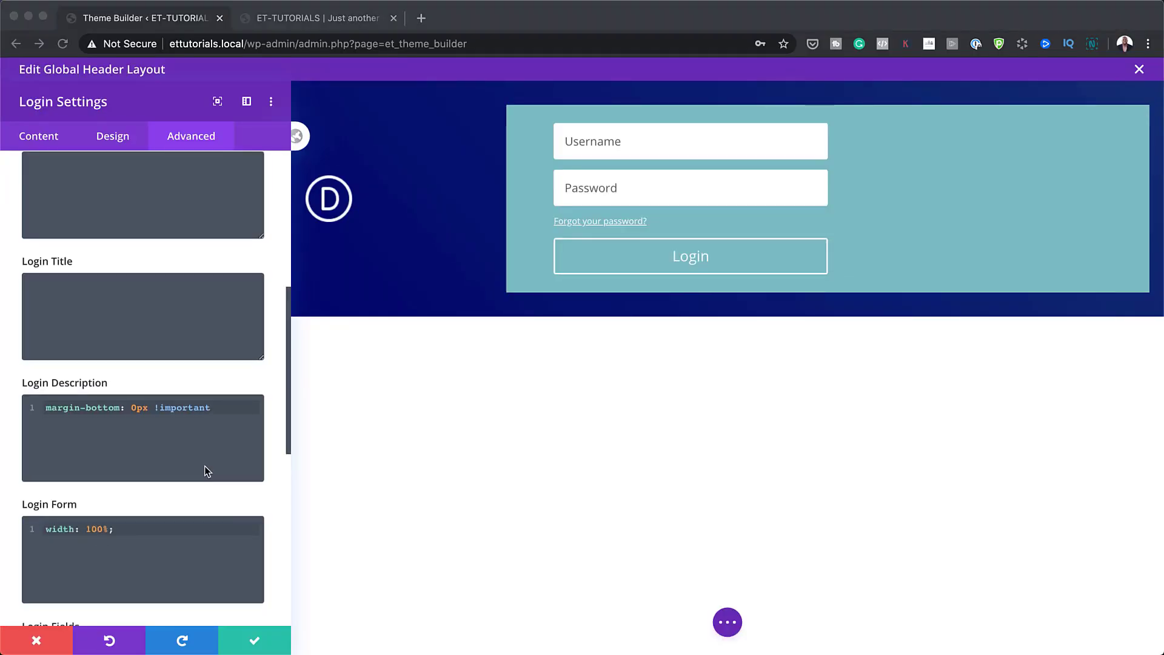
pyautogui.click(168, 472)
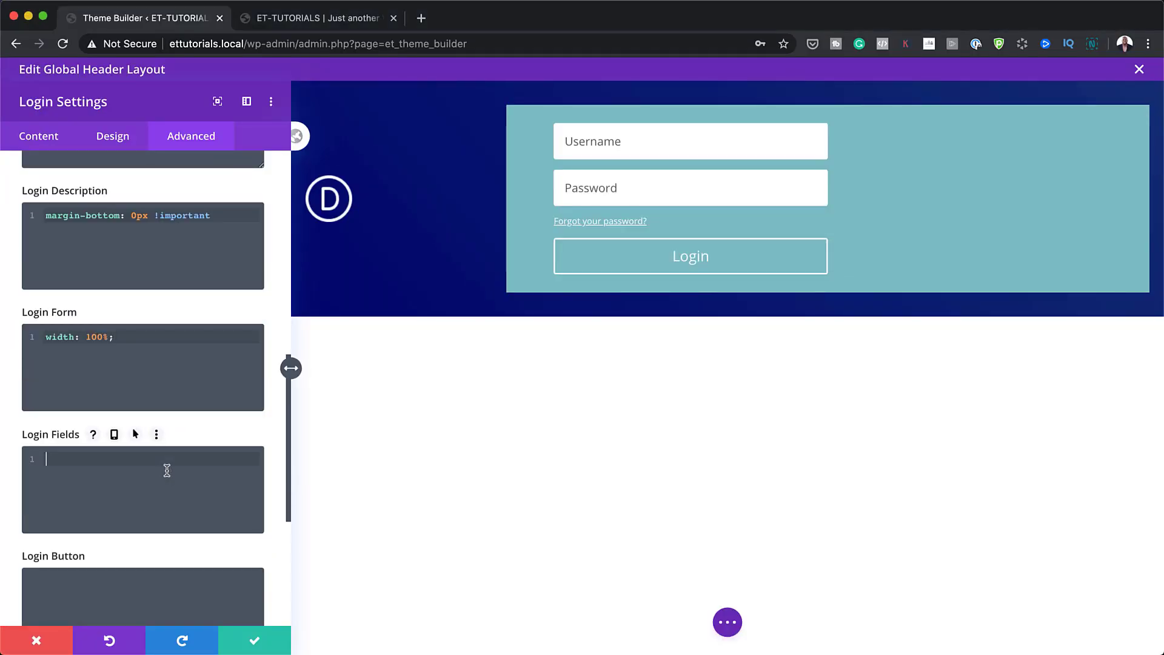
pyautogui.press('super+v')
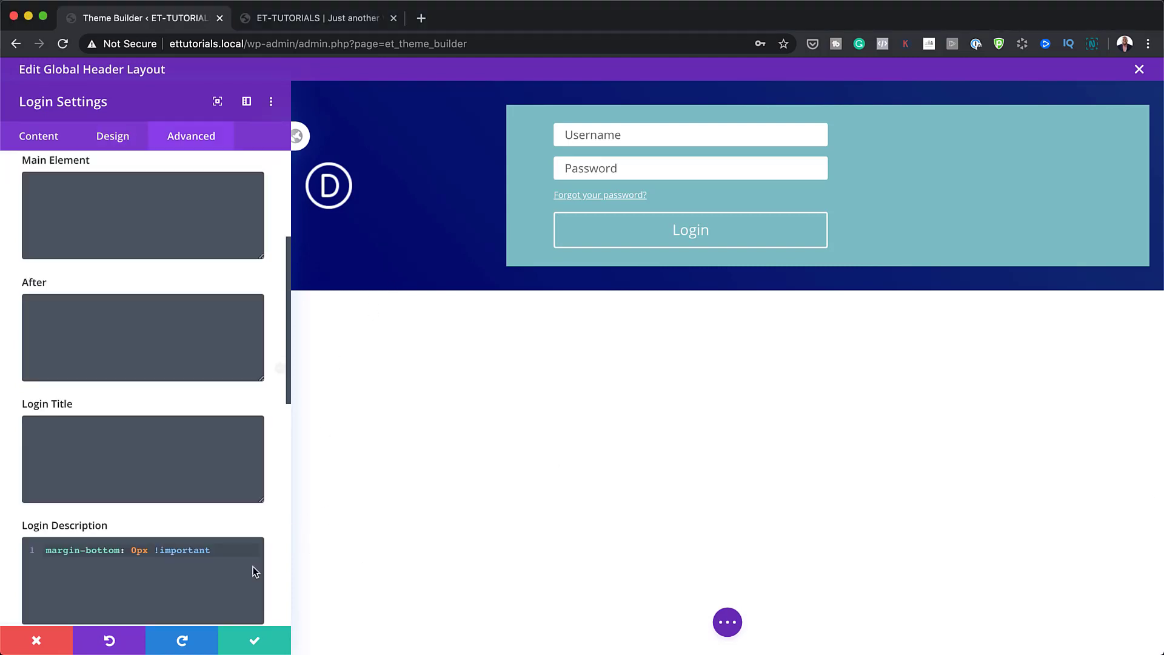
pyautogui.click(254, 642)
# - Paste .header-login-form rules into the header layout's custom CSS: flex form aligned flex-end and centred, fields with 0px bottom padding and 5px right margin, forgot-password link hidden
pyautogui.click(582, 622)
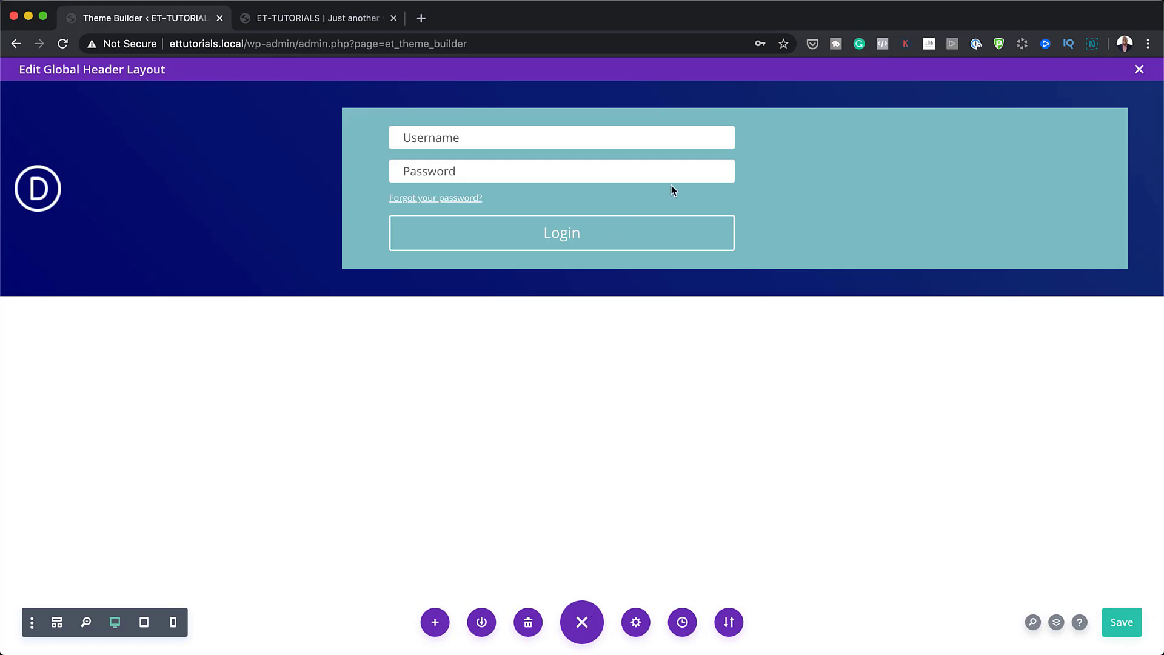
pyautogui.click(636, 623)
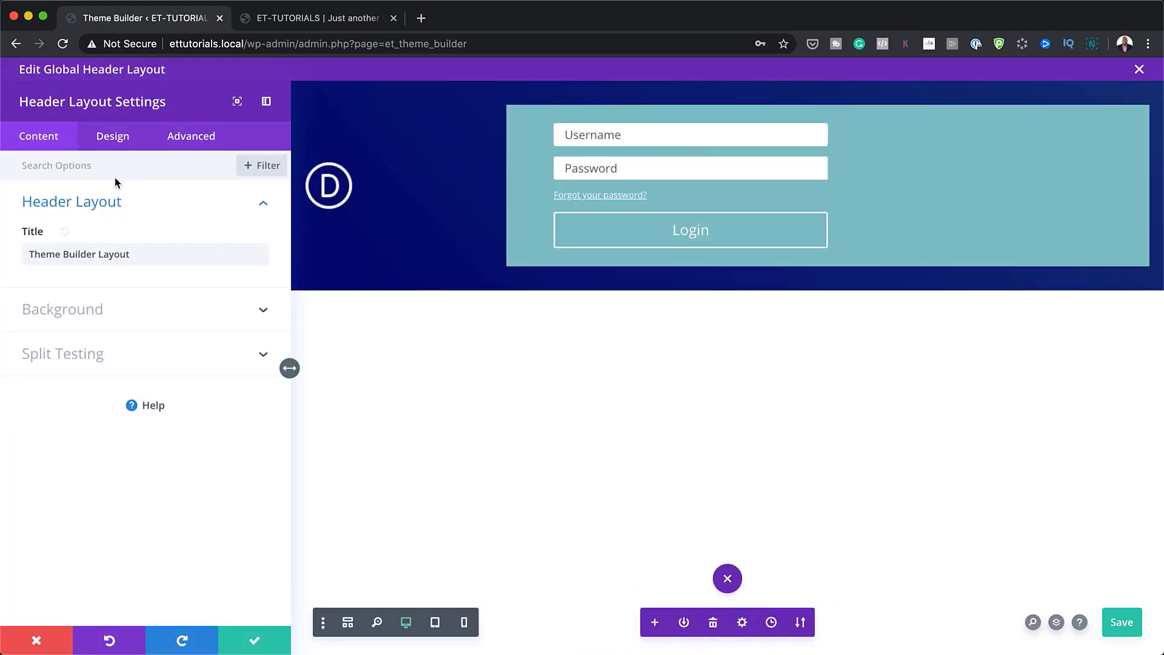
pyautogui.click(192, 141)
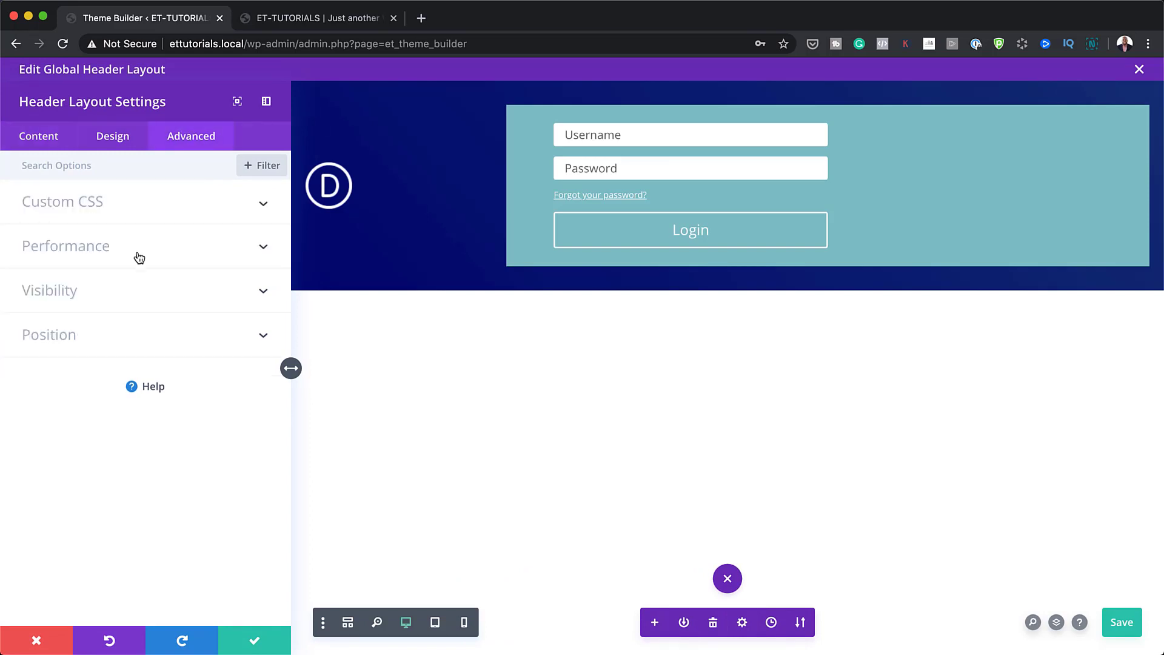
pyautogui.click(96, 205)
pyautogui.click(97, 263)
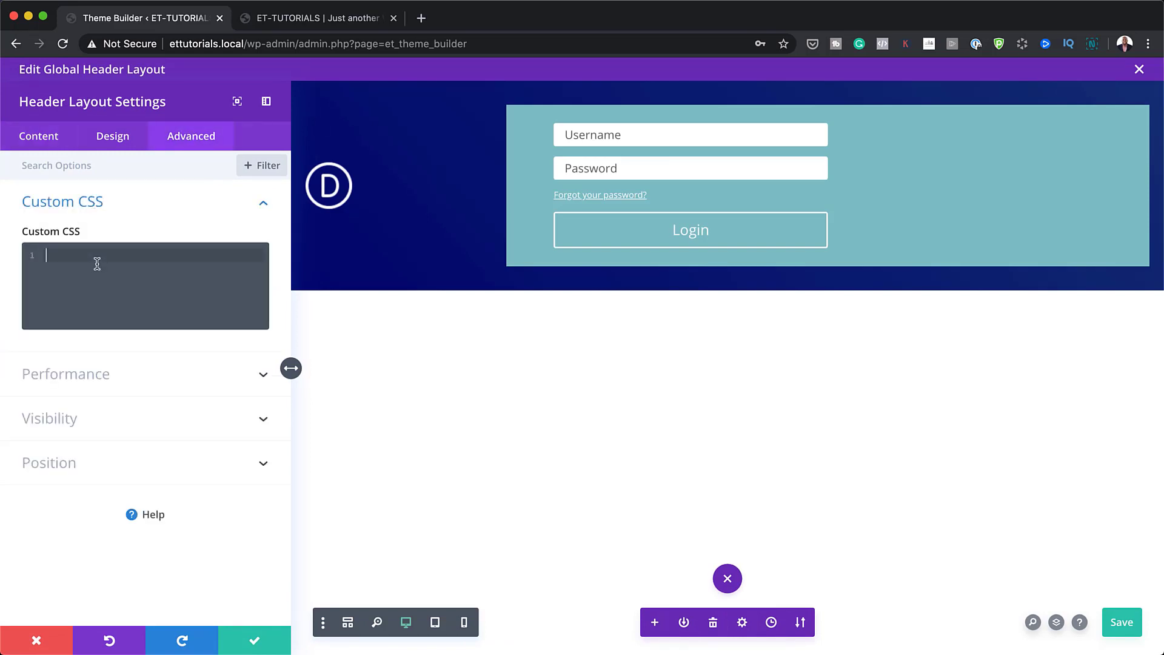
pyautogui.press('super+v')
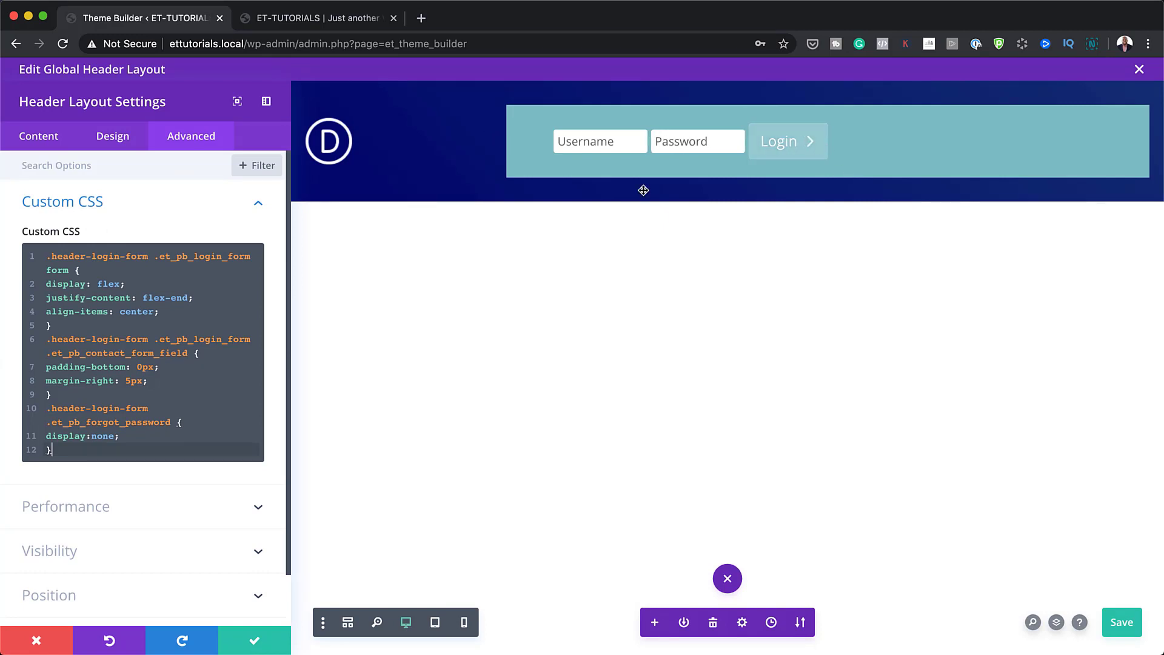
# - Save the header layout settings and open the settings of the second row in the section, which holds the login form
pyautogui.click(258, 641)
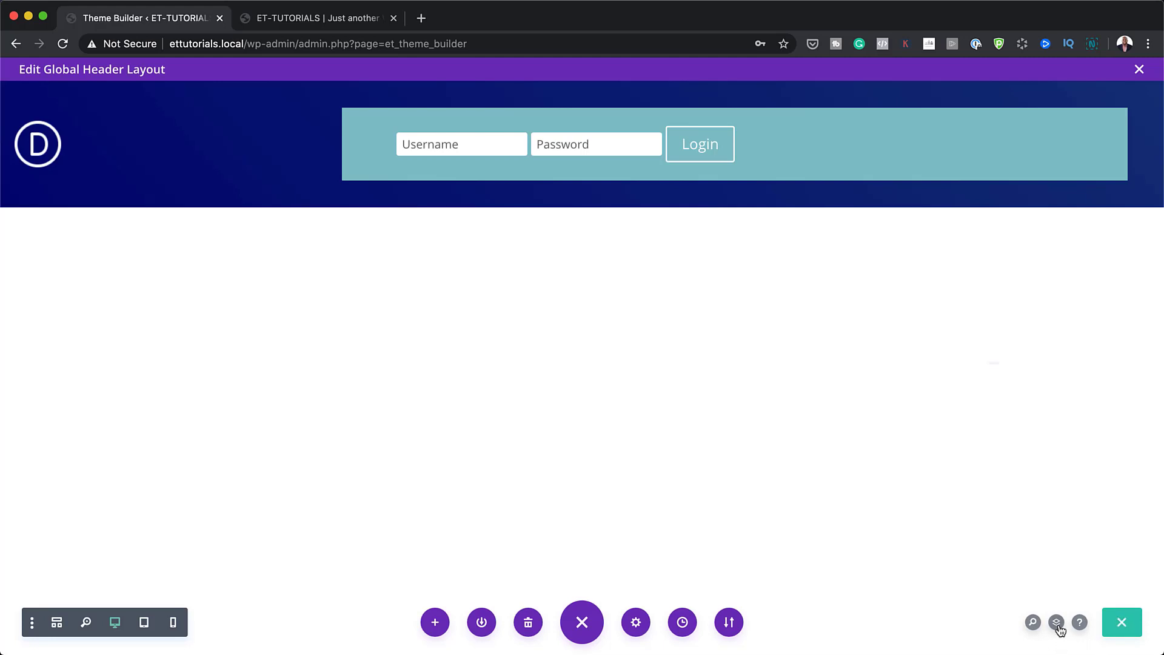
pyautogui.click(895, 313)
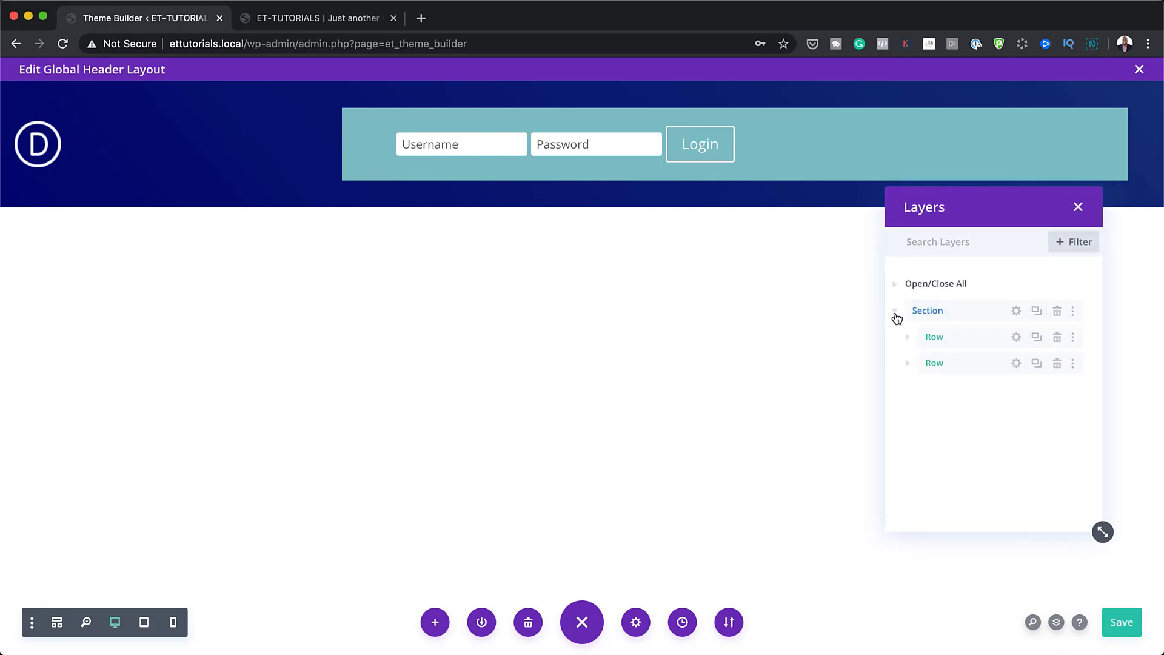
pyautogui.click(958, 369)
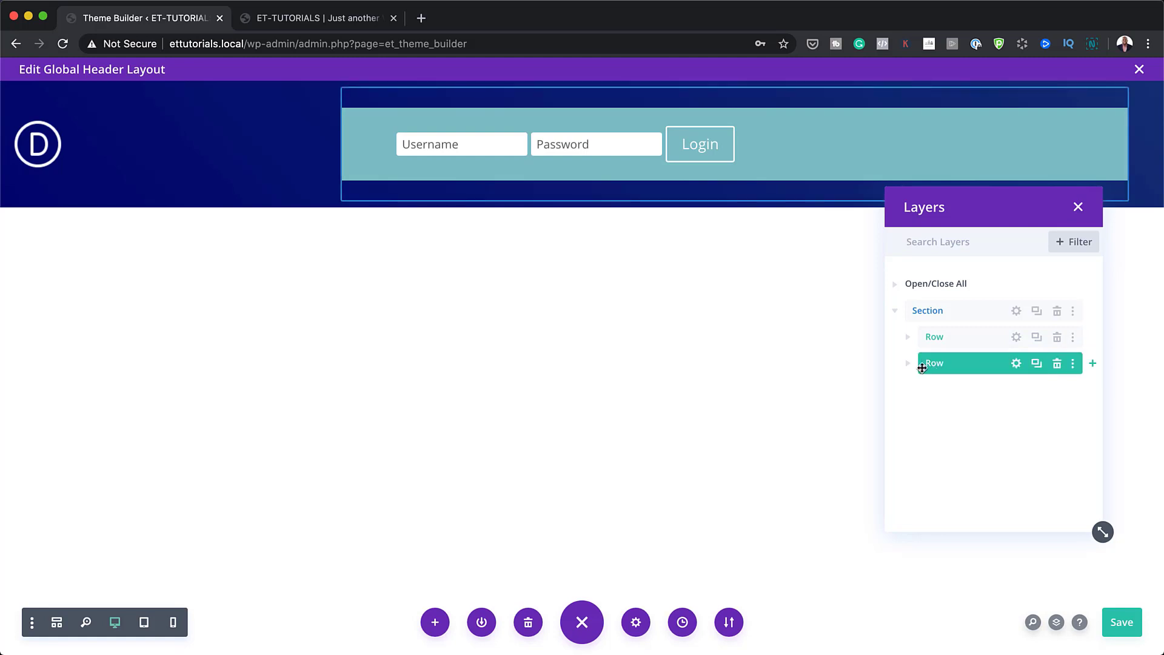
pyautogui.click(1011, 363)
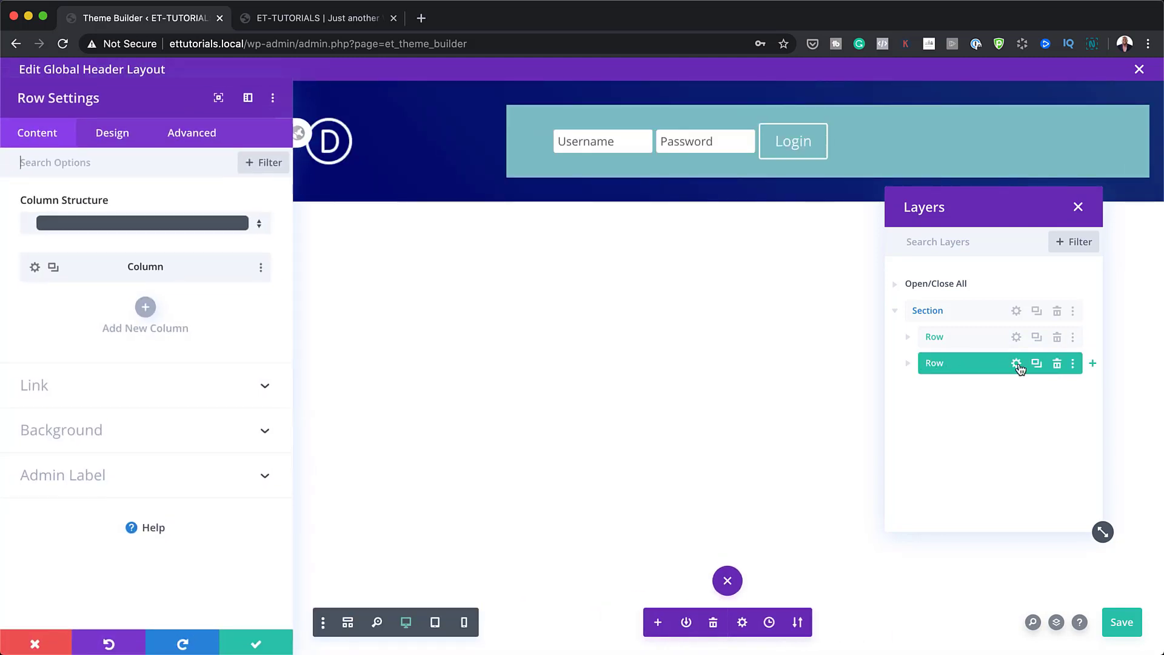
# - Enable a custom gutter width of 1 for the login row and set its row alignment to right
pyautogui.click(109, 142)
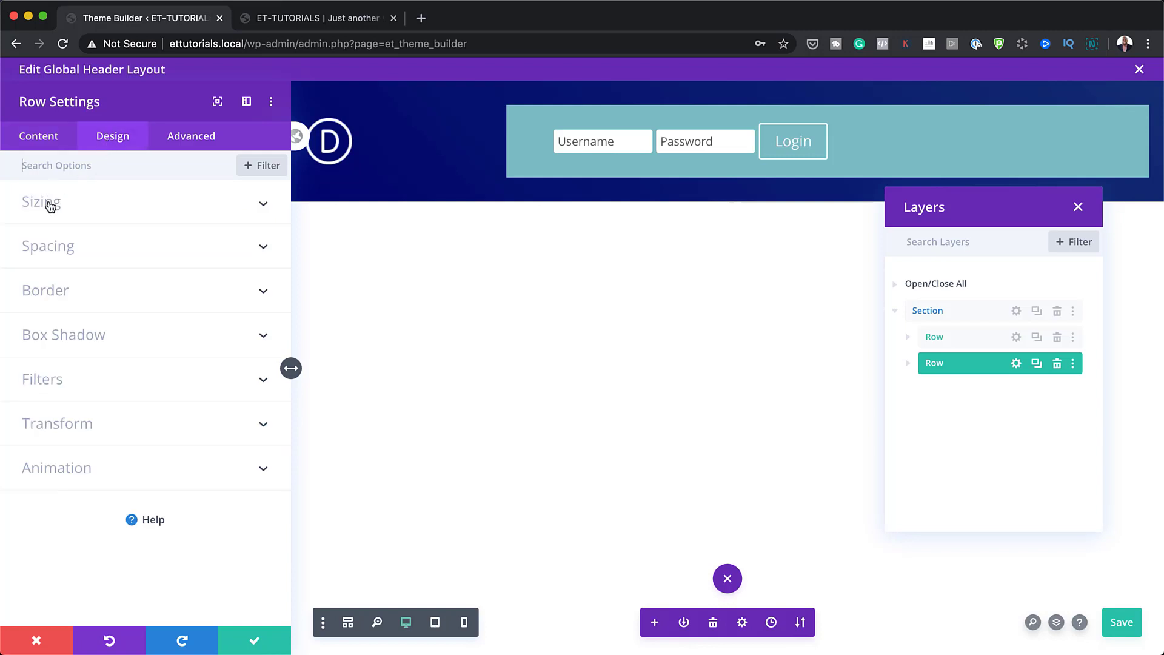
pyautogui.click(46, 202)
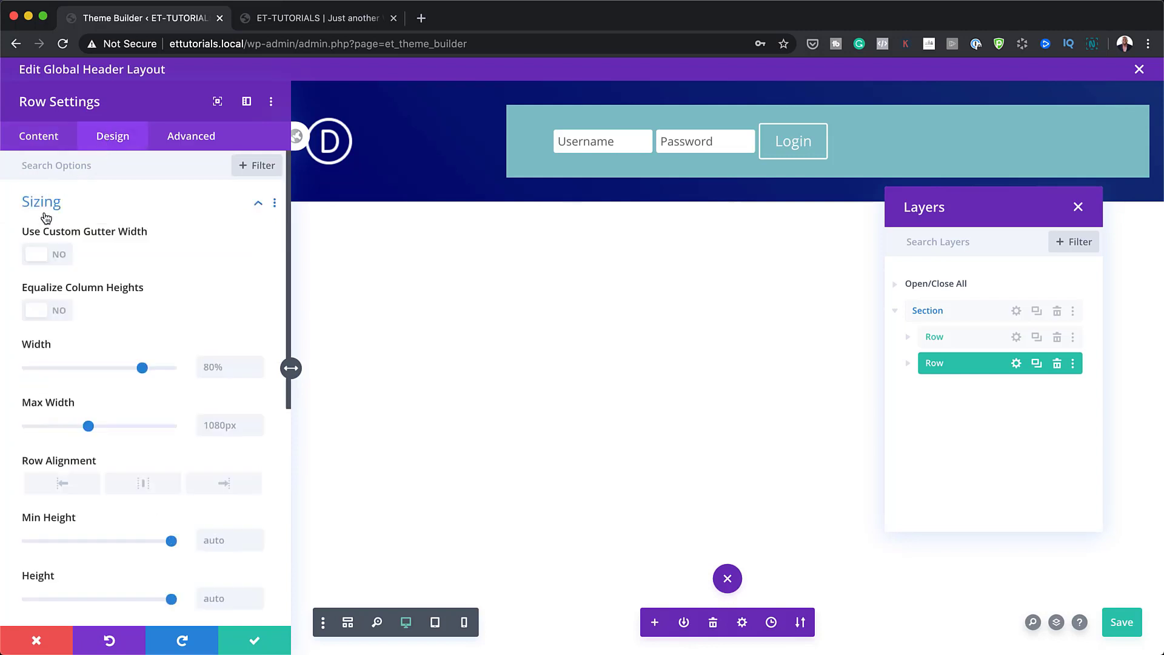
pyautogui.click(64, 259)
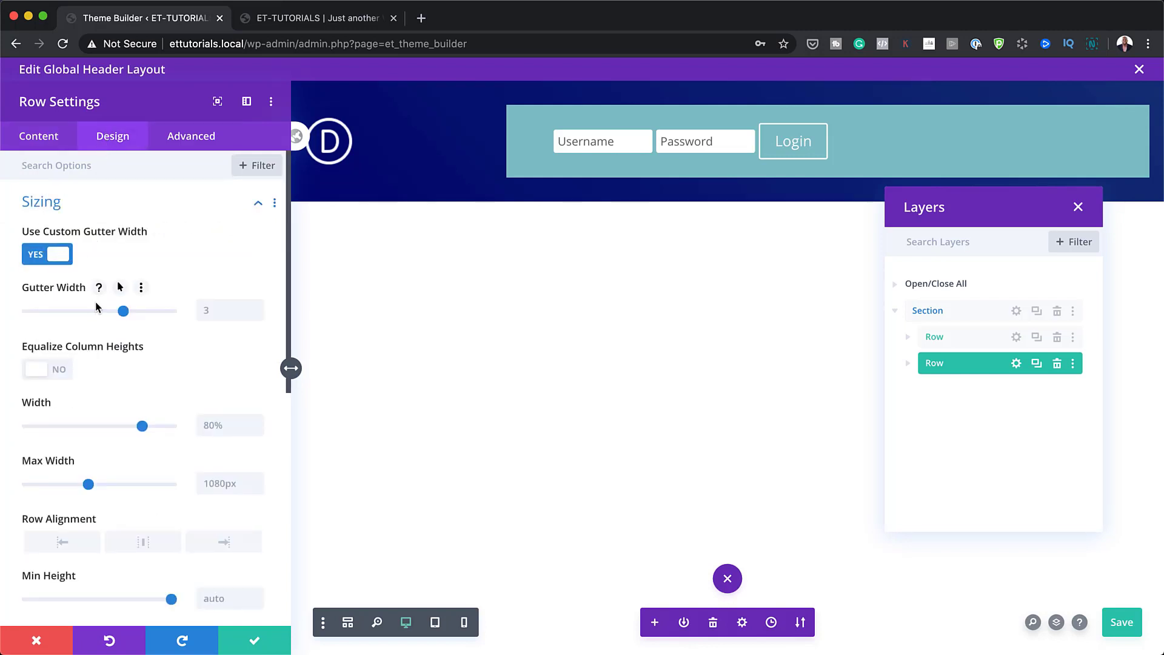
pyautogui.moveTo(121, 313); pyautogui.dragTo(32, 312)
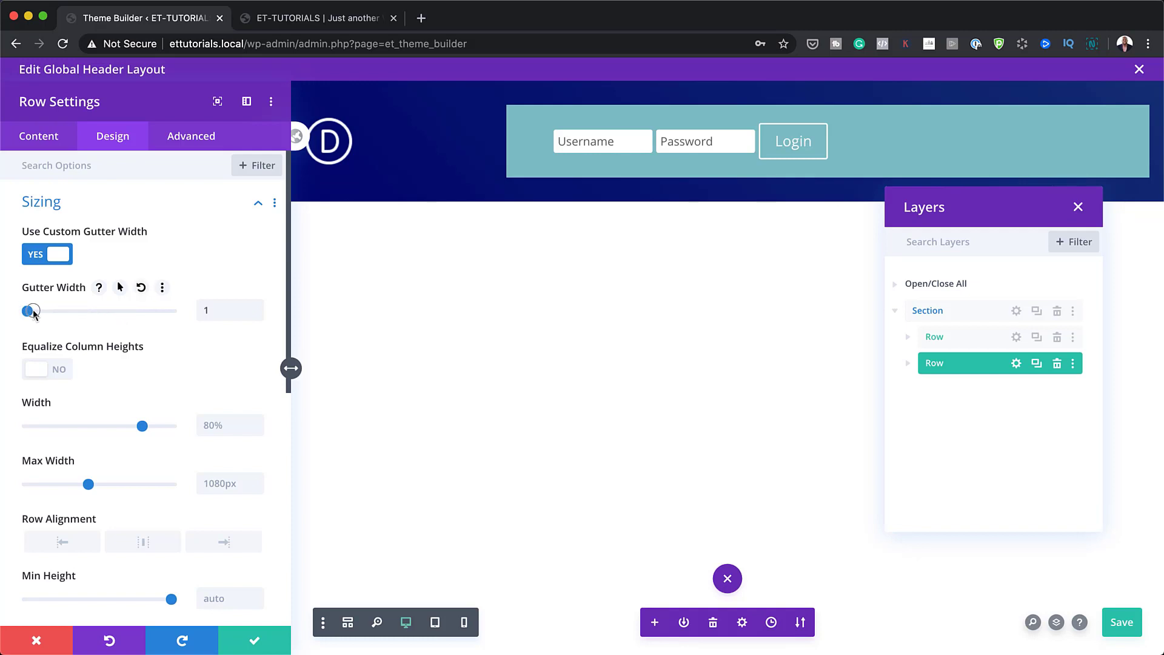
pyautogui.click(228, 549)
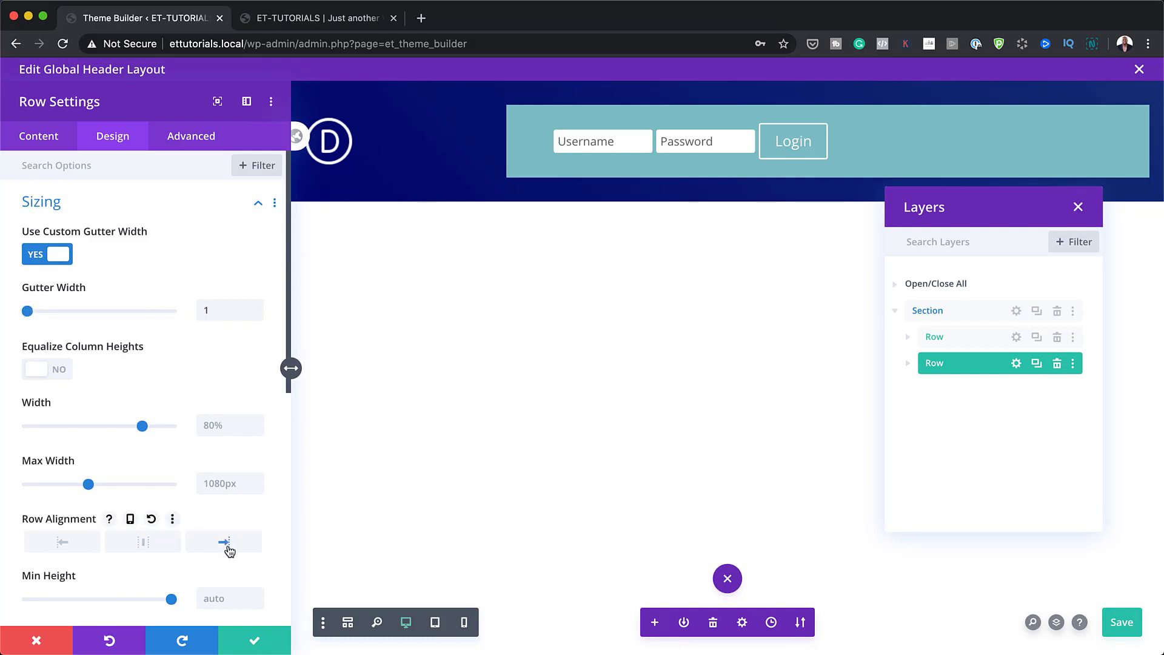
# - Set the login row's top and bottom padding to 0px and save the row settings
pyautogui.scroll(-6, 194, 538)
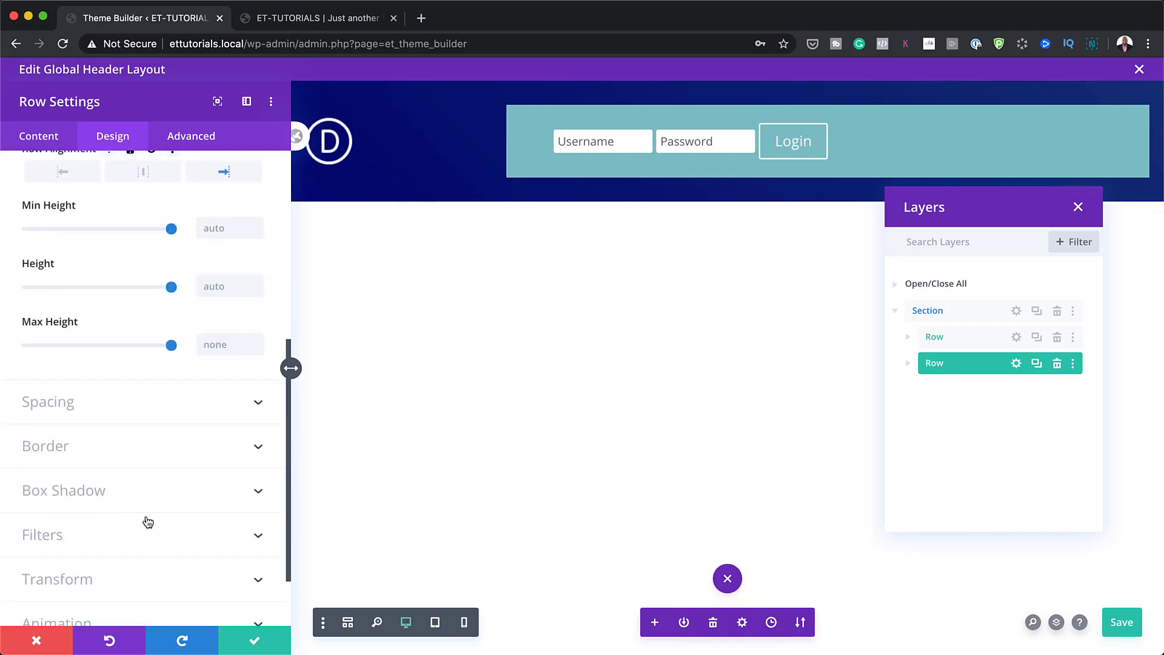
pyautogui.scroll(-2, 97, 526)
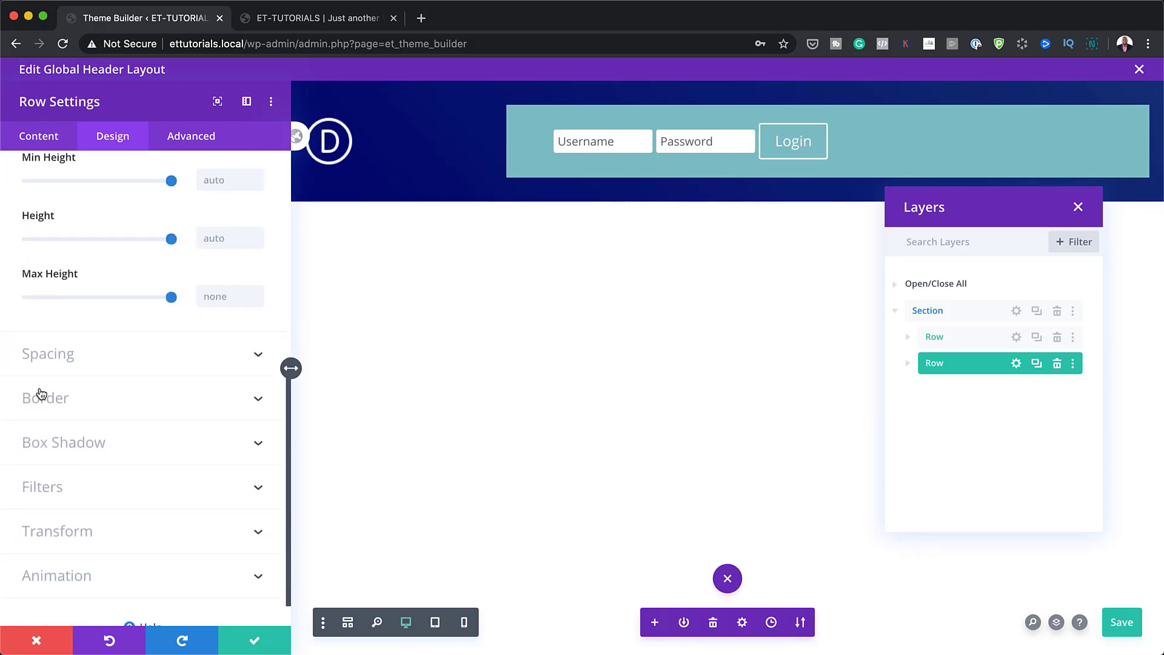
pyautogui.click(55, 363)
pyautogui.click(45, 297)
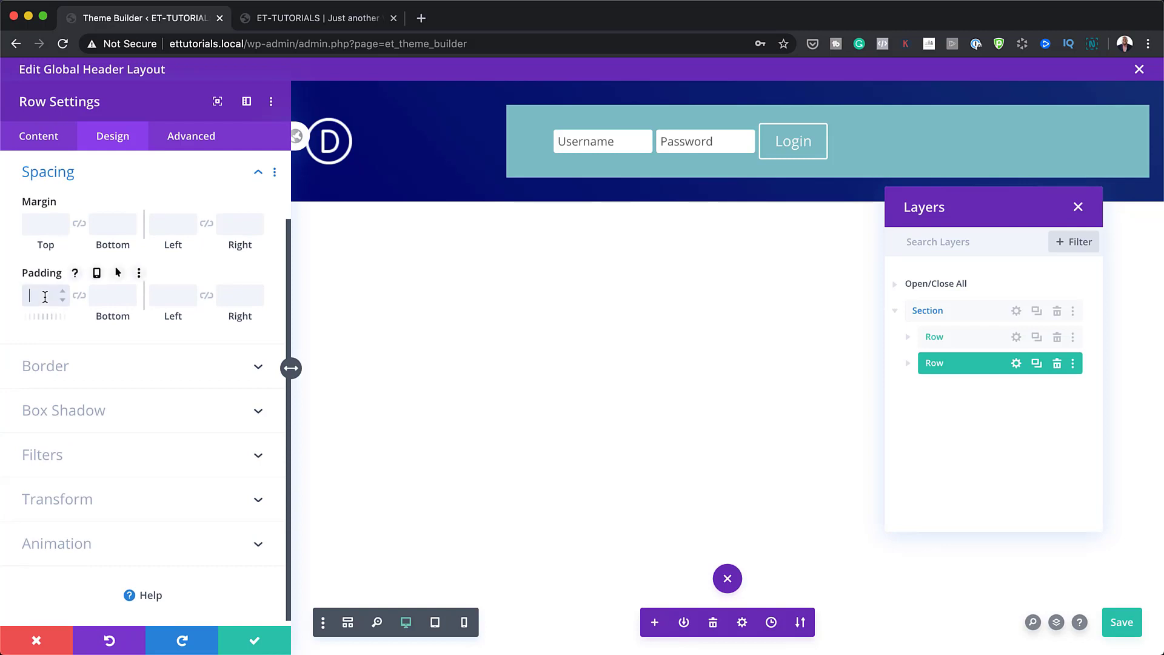
pyautogui.write('0')
pyautogui.click(83, 299)
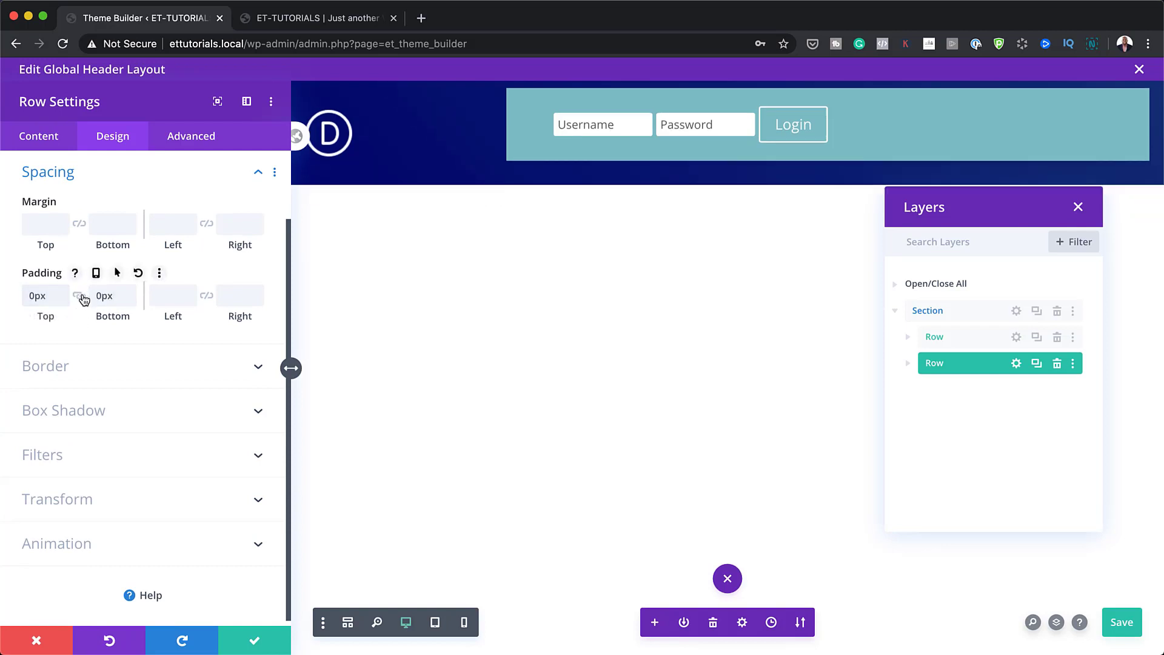
pyautogui.click(254, 646)
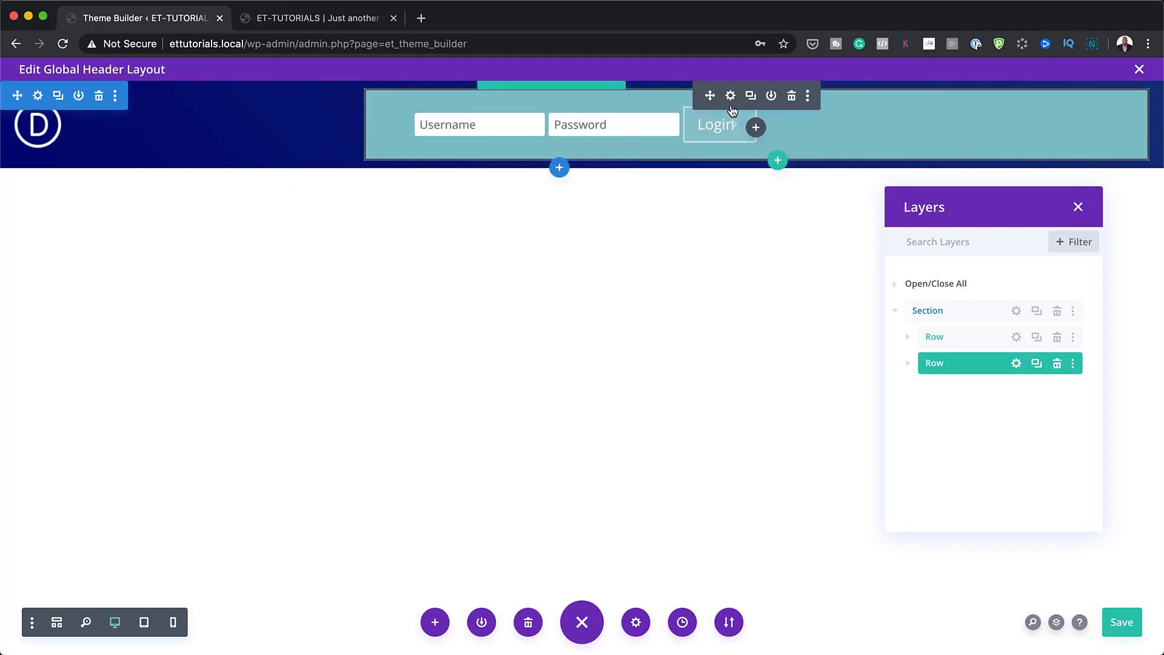
# - Make the Login module's background colour transparent while keeping Use Background Color enabled
pyautogui.click(722, 122)
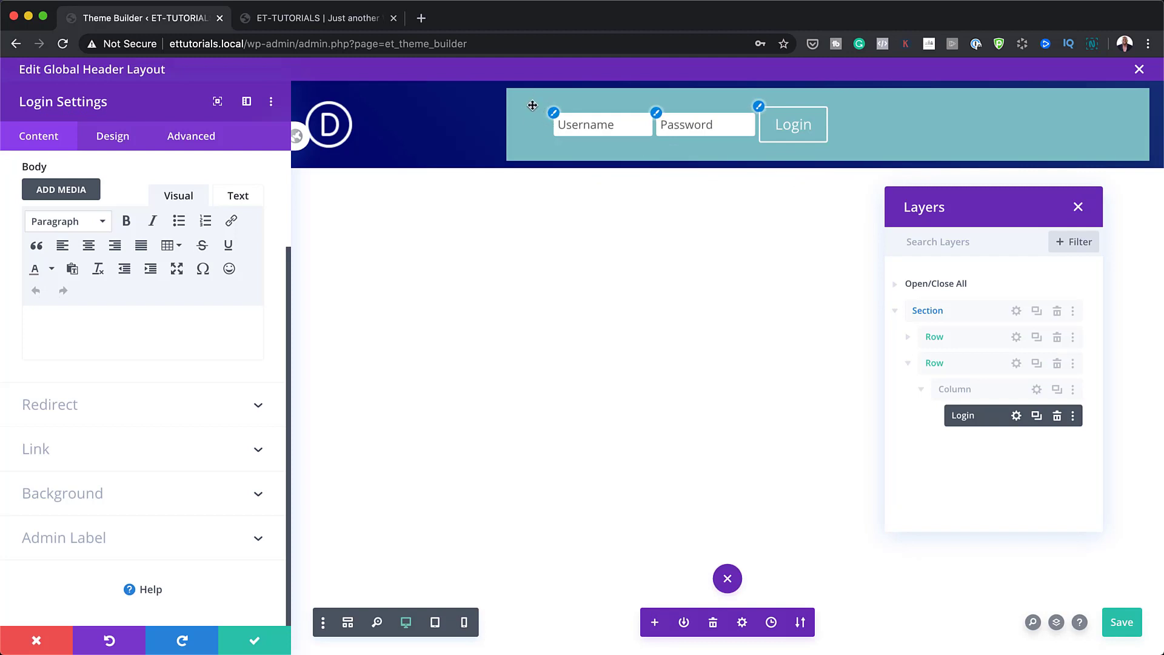
pyautogui.click(103, 494)
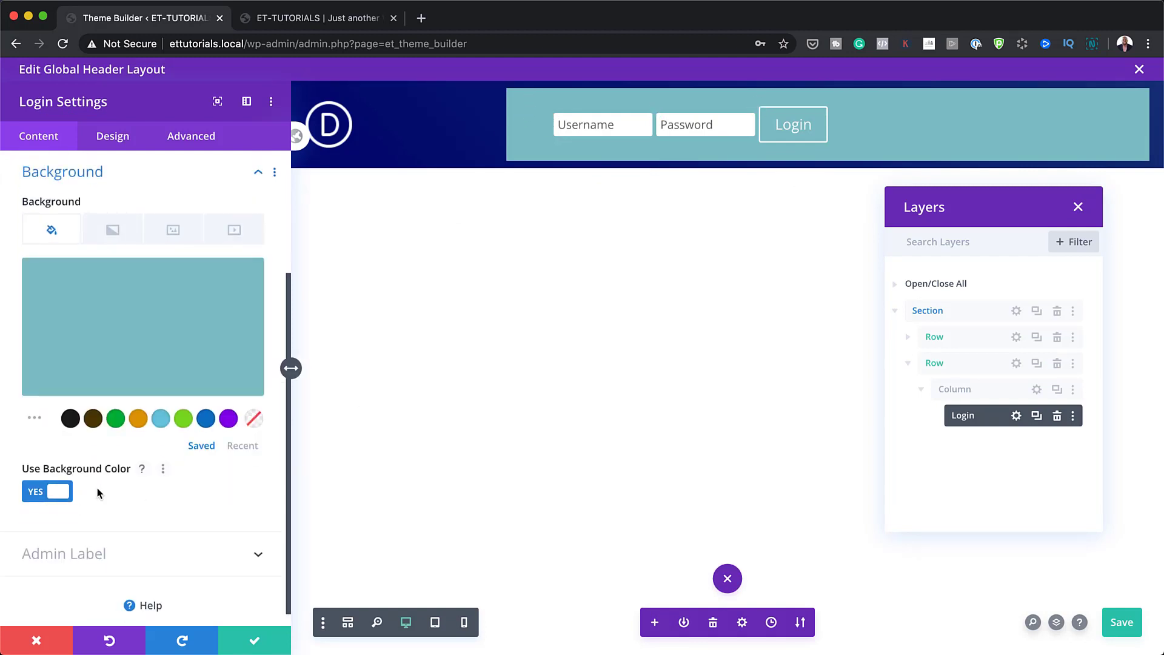
pyautogui.click(35, 492)
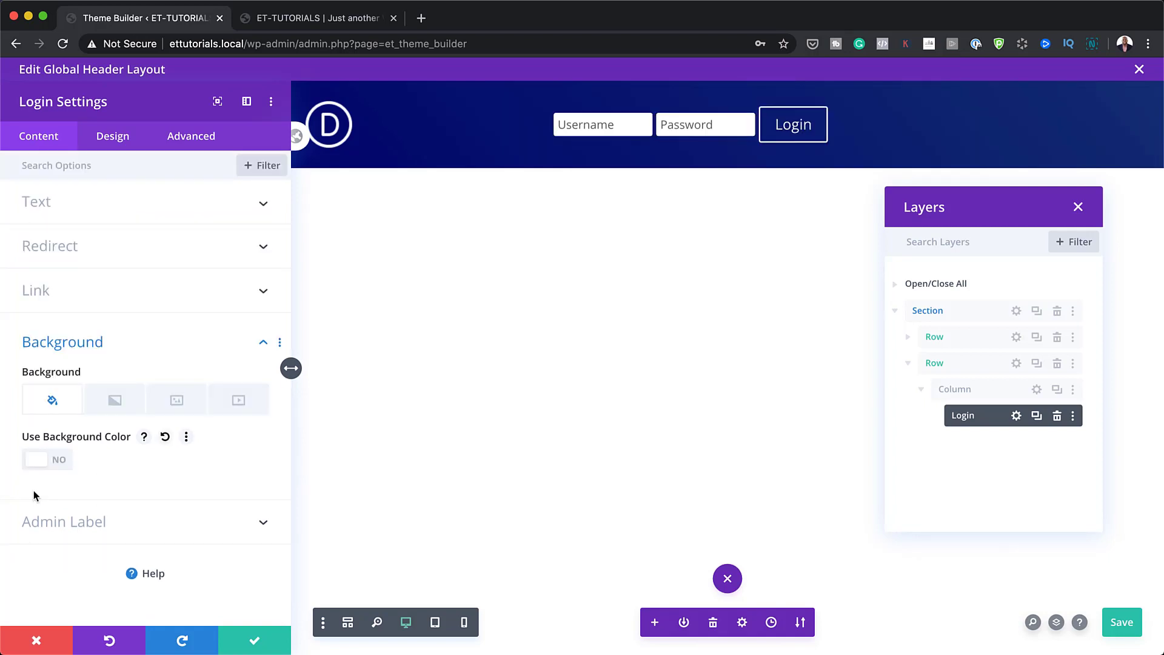
pyautogui.click(56, 462)
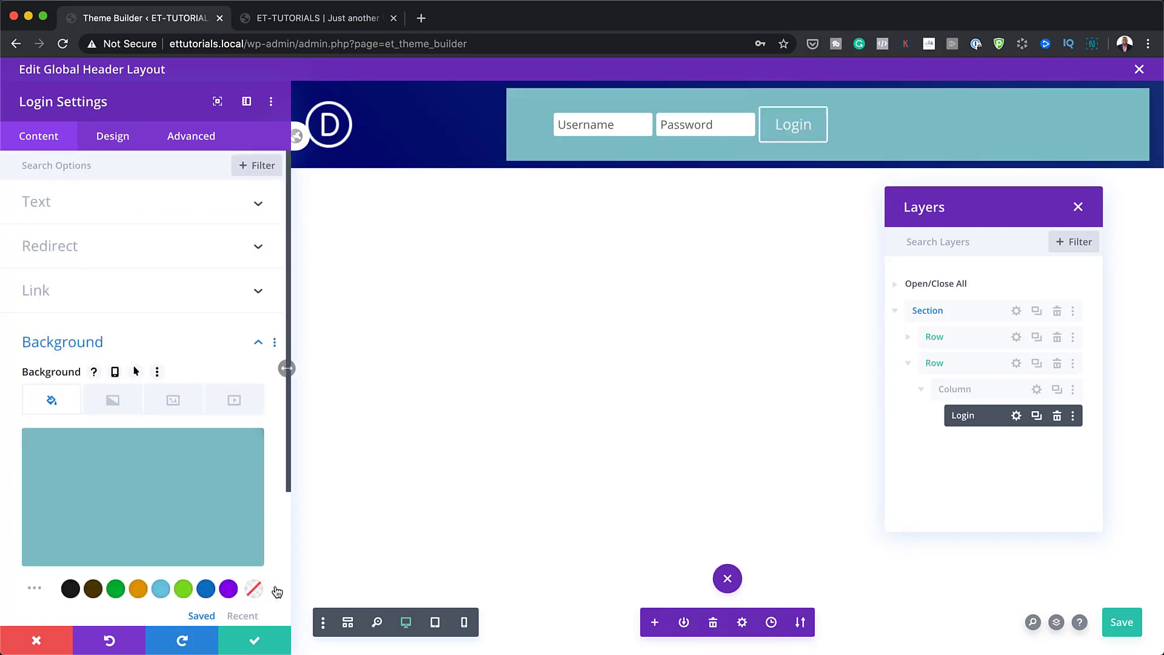
pyautogui.click(255, 588)
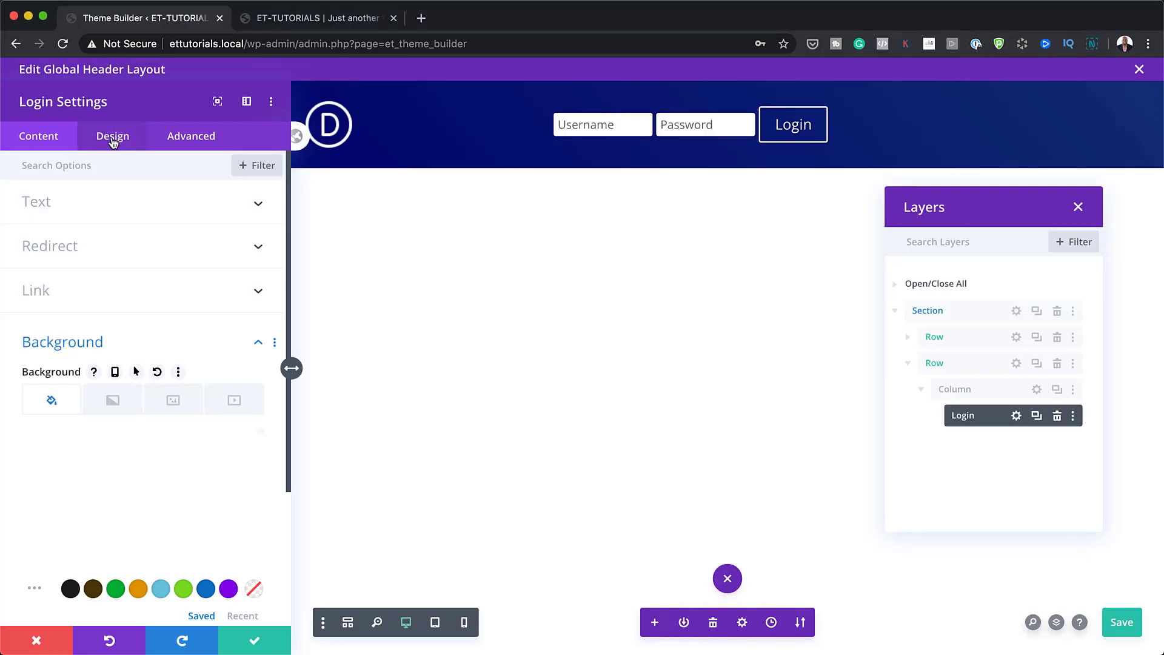
# - Set the Login module's fields background colour to rgba(255,255,255,0.2)
pyautogui.click(109, 137)
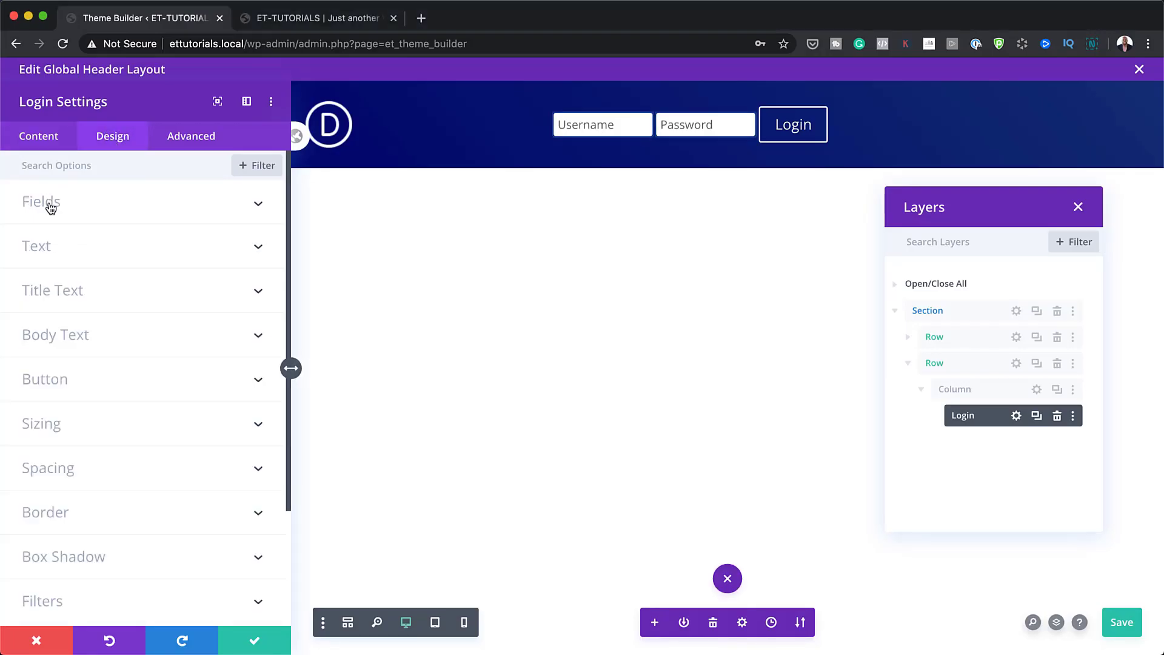
pyautogui.click(49, 203)
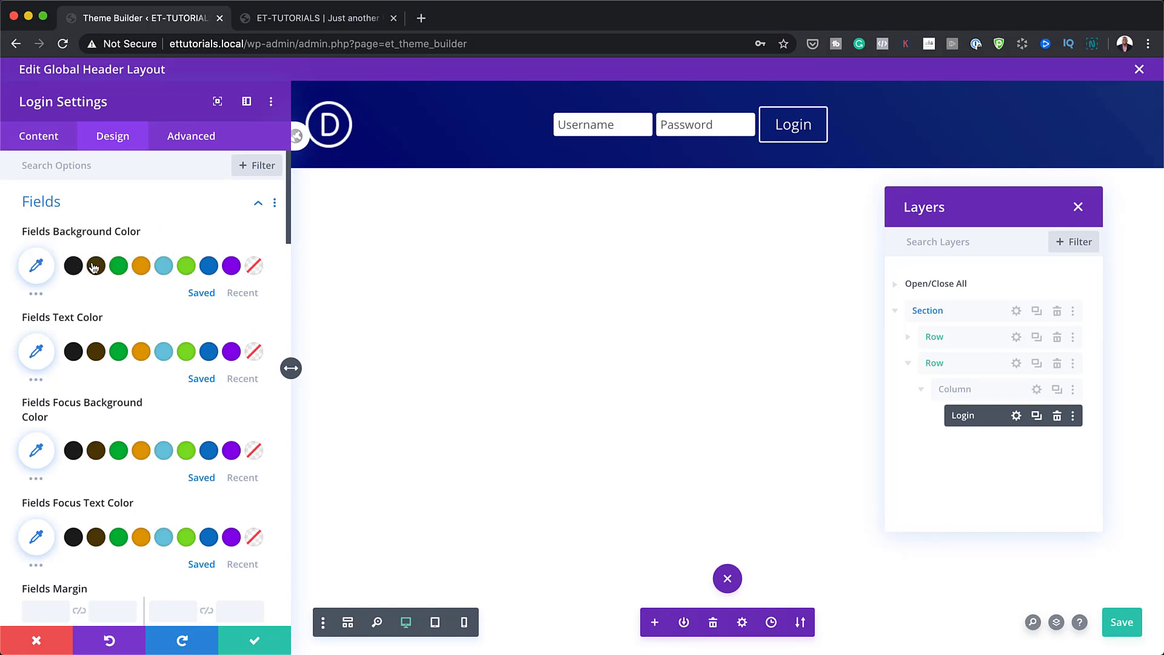
pyautogui.click(37, 266)
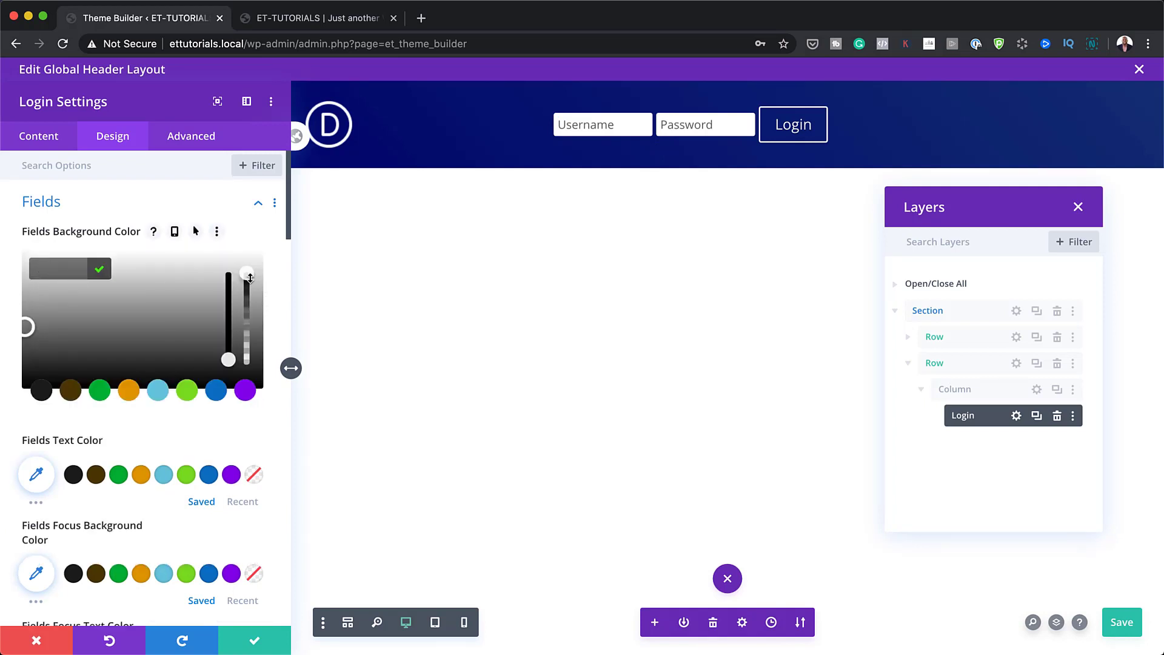
pyautogui.moveTo(250, 277); pyautogui.dragTo(248, 294)
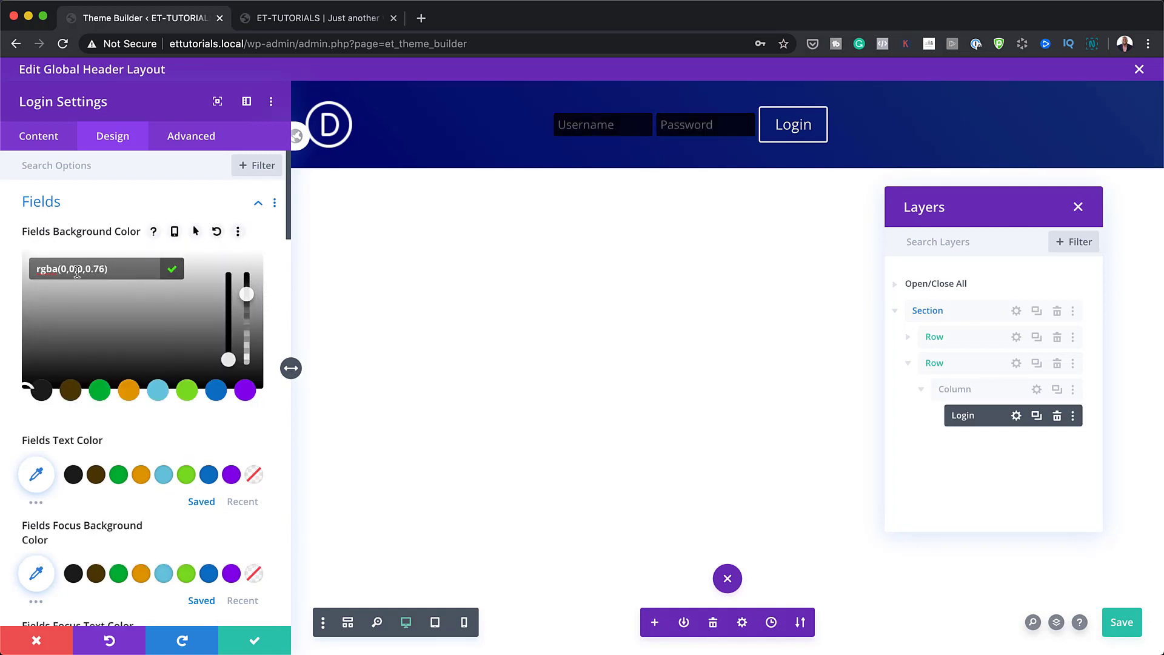
pyautogui.moveTo(63, 268); pyautogui.dragTo(104, 269)
pyautogui.press('super+v')
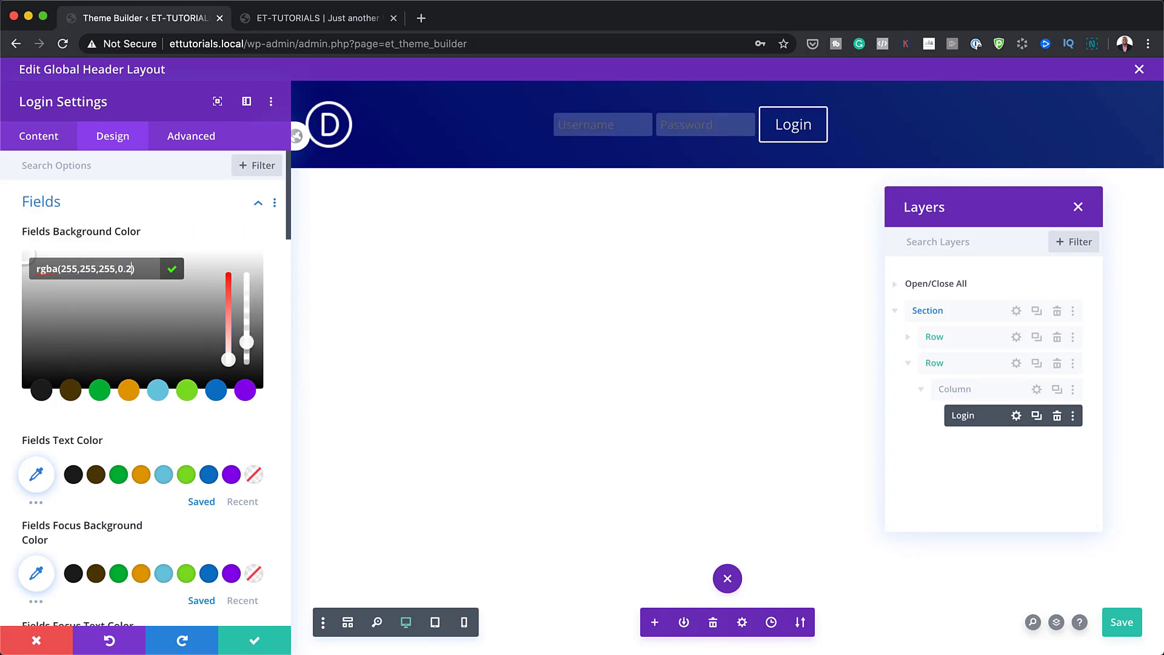
pyautogui.click(257, 414)
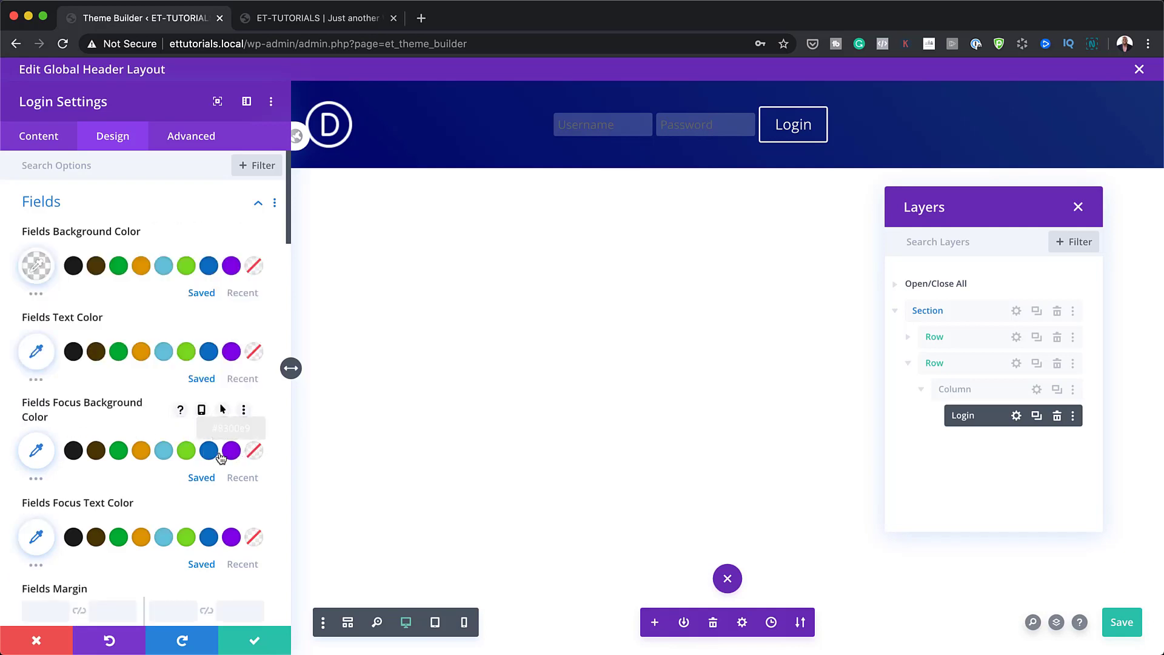
# - Set the login fields' focus background colour and text colour to the recent white, #ffffff
pyautogui.click(242, 479)
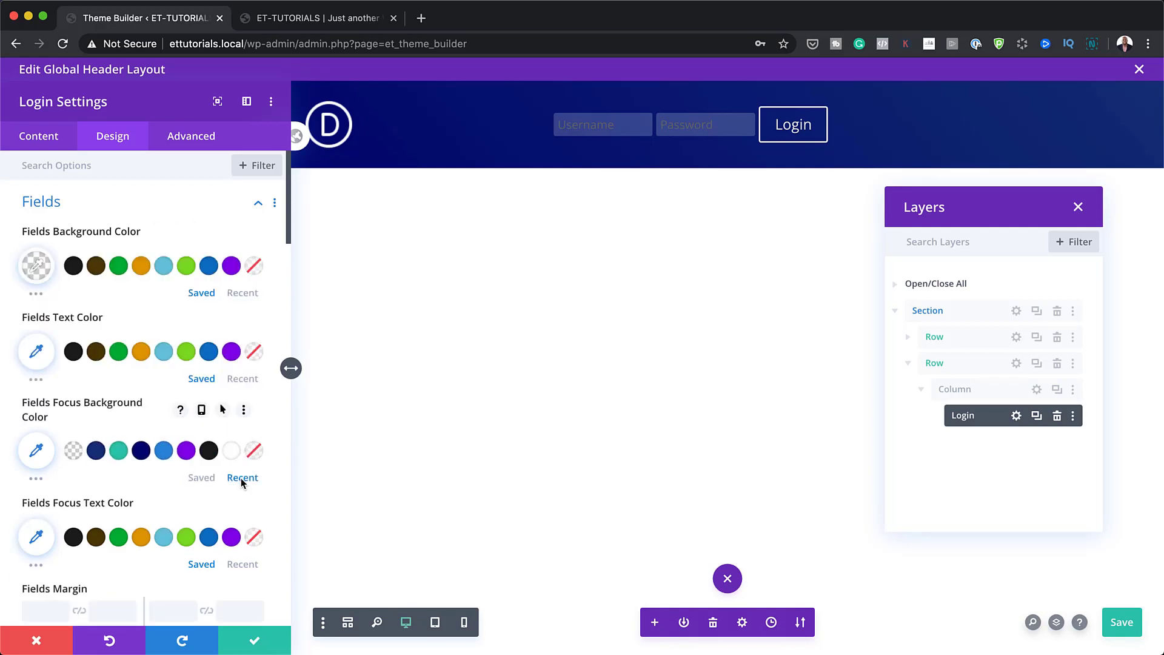
pyautogui.click(231, 454)
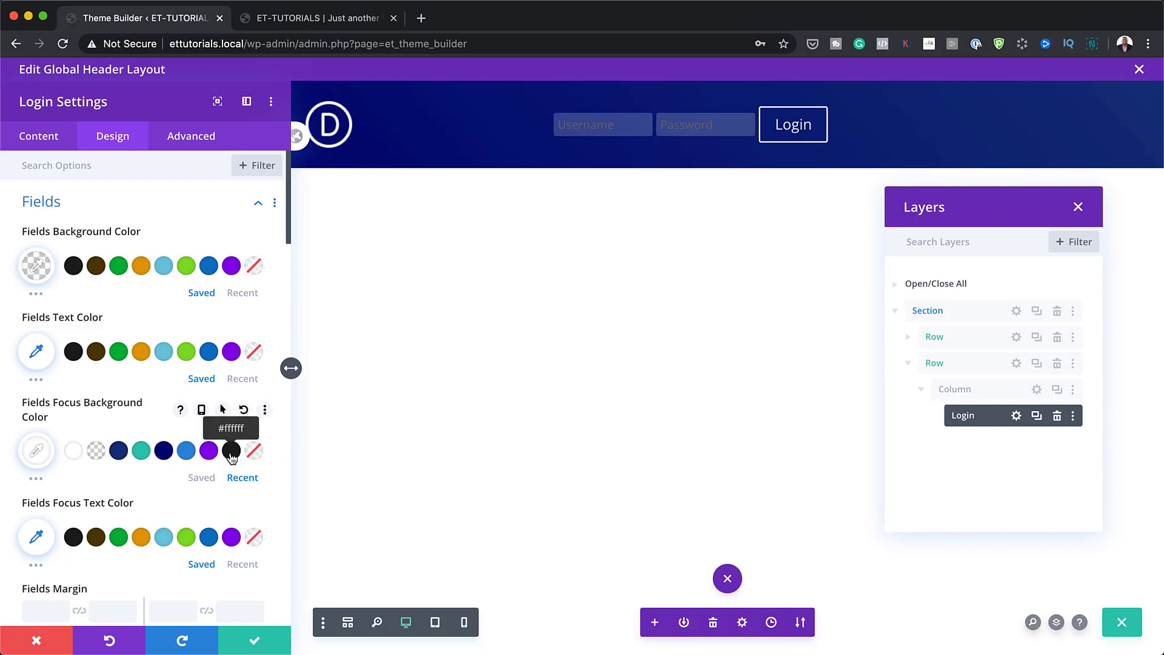
pyautogui.click(243, 378)
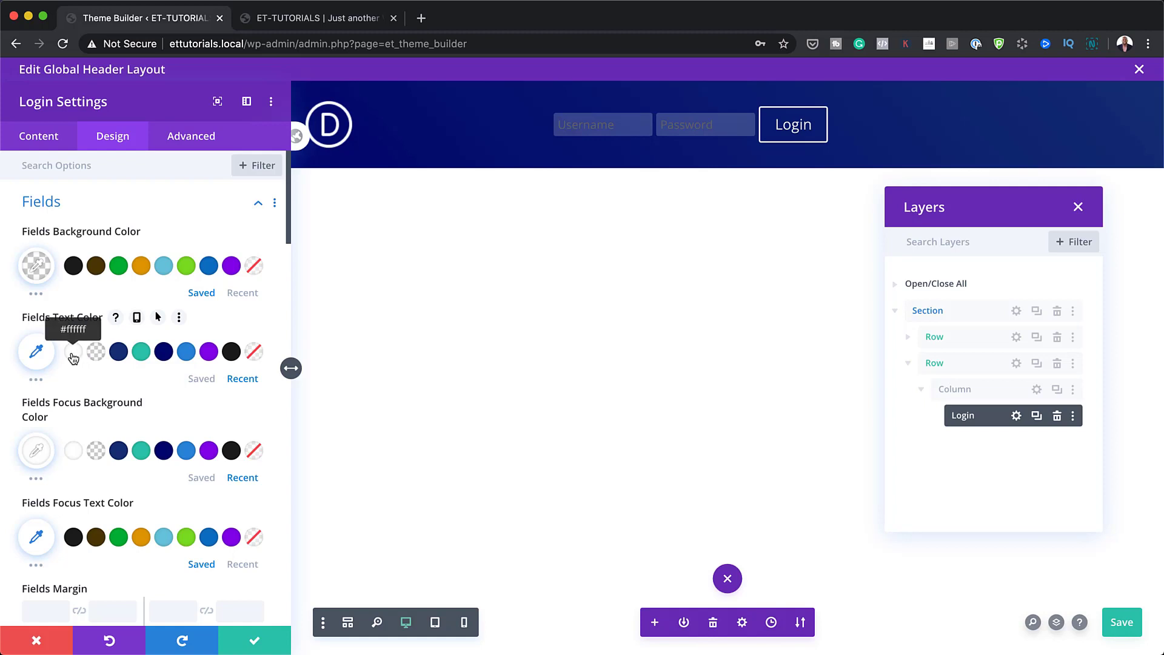
pyautogui.click(73, 353)
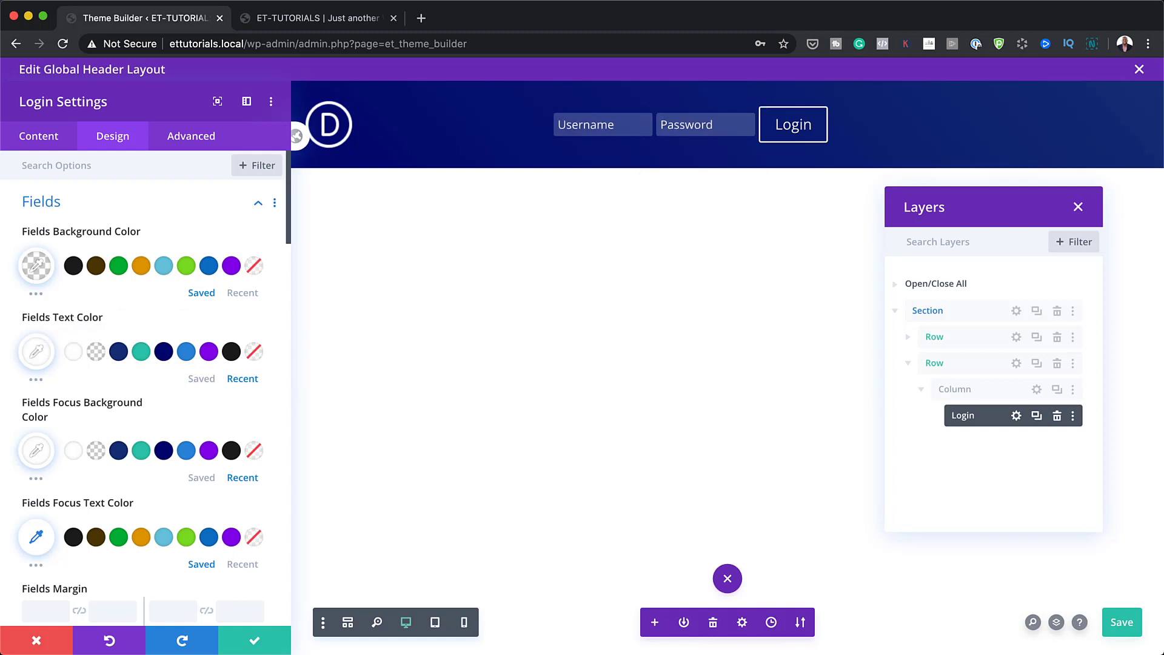
# - Set the login fields' text size to 14px and align their text right
pyautogui.scroll(-5, 188, 520)
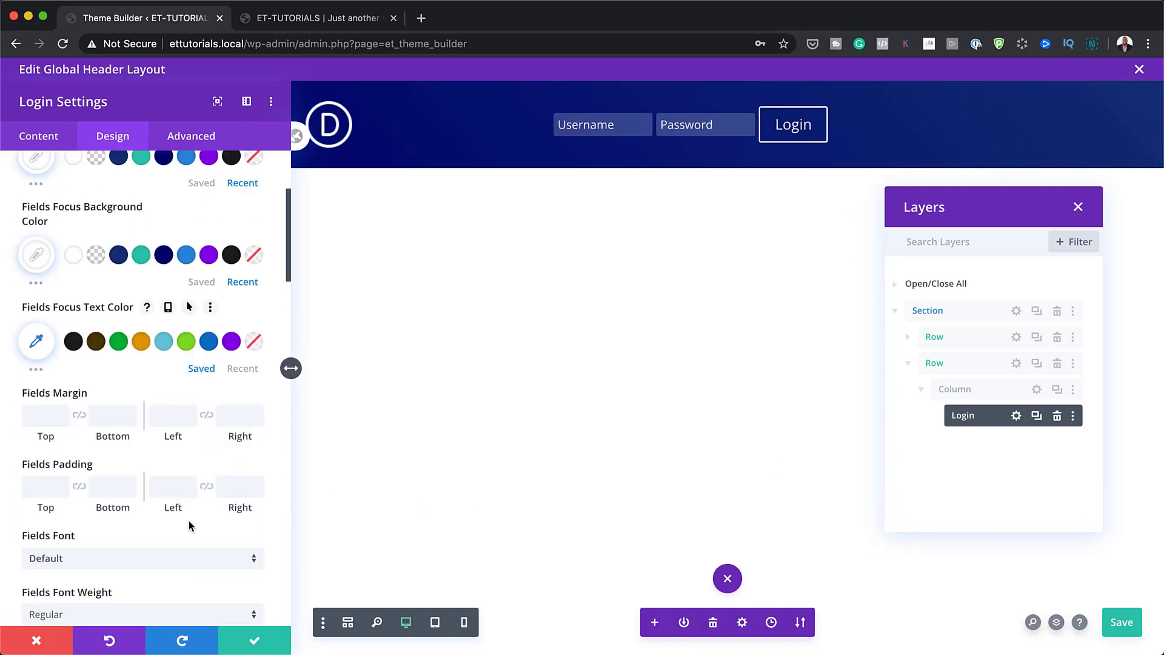
pyautogui.scroll(-2, 220, 510)
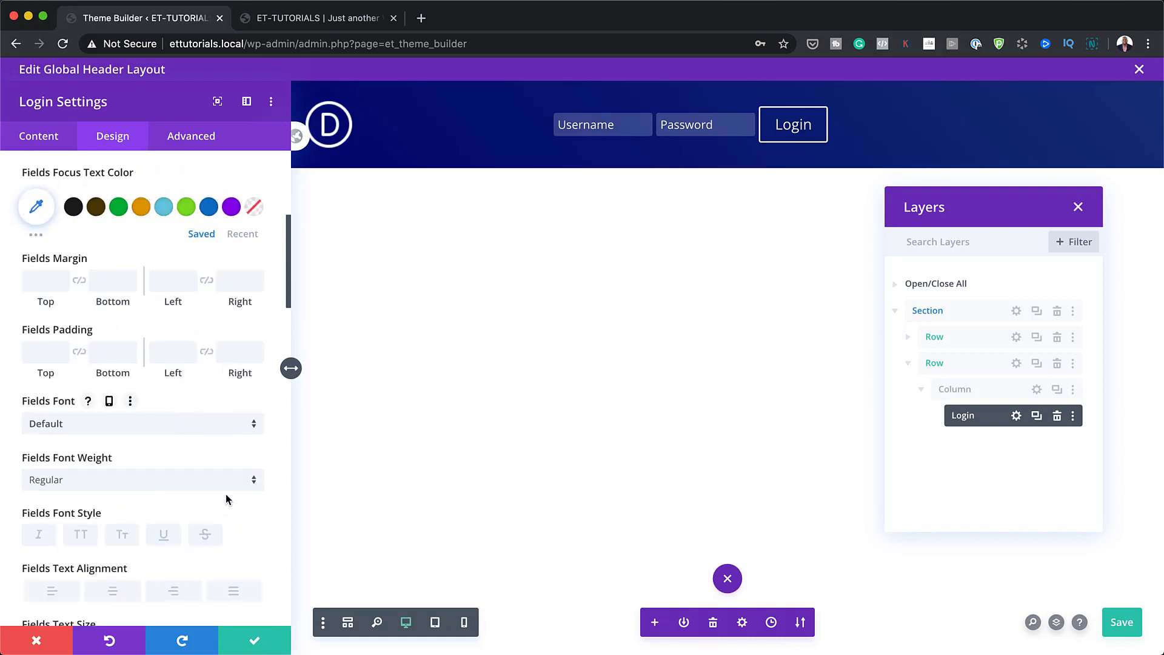
pyautogui.scroll(-3, 226, 493)
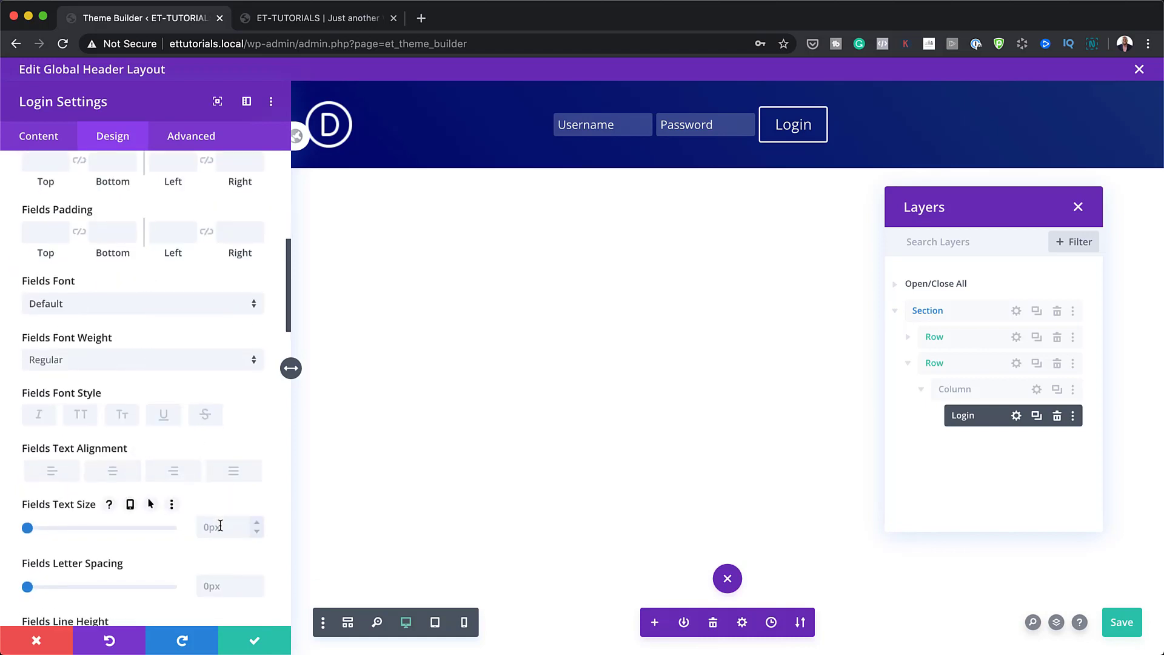
pyautogui.click(220, 525)
pyautogui.write('14px')
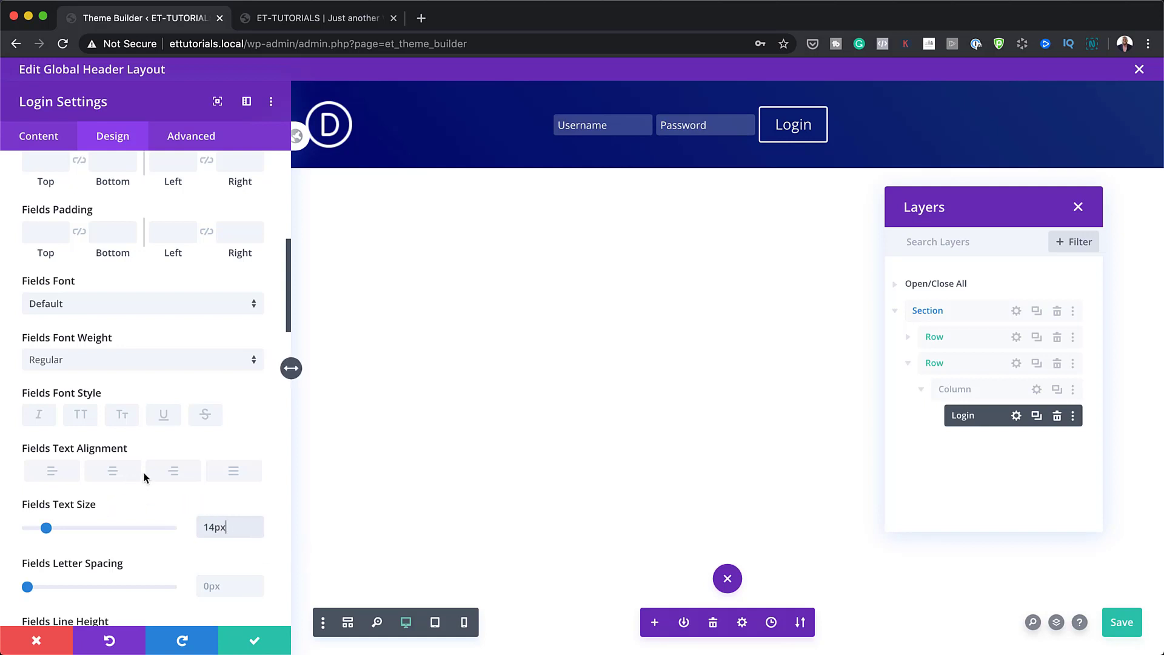
pyautogui.click(174, 471)
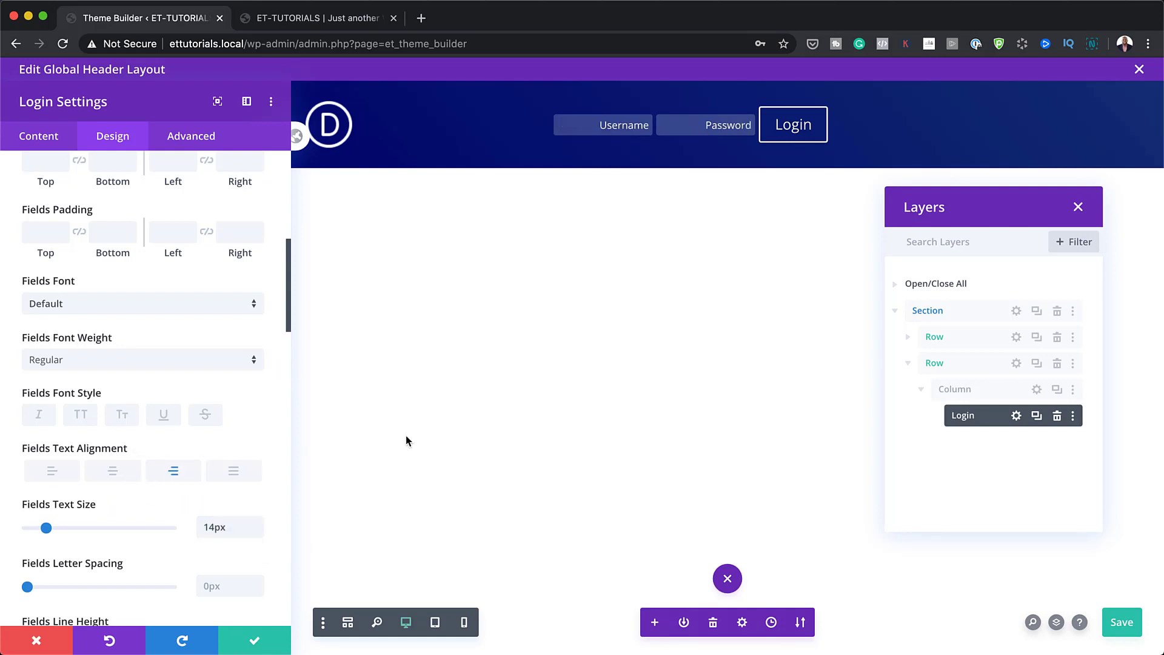
pyautogui.scroll(1, 174, 433)
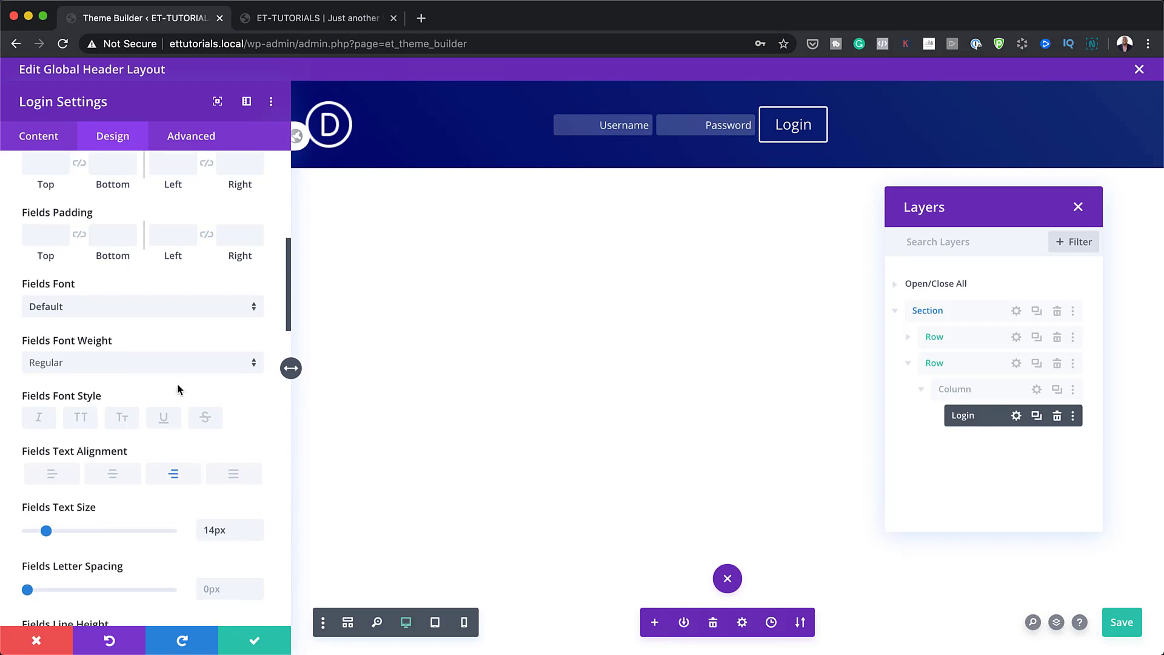
# - Set the Login module's fields font to Lato
pyautogui.click(174, 310)
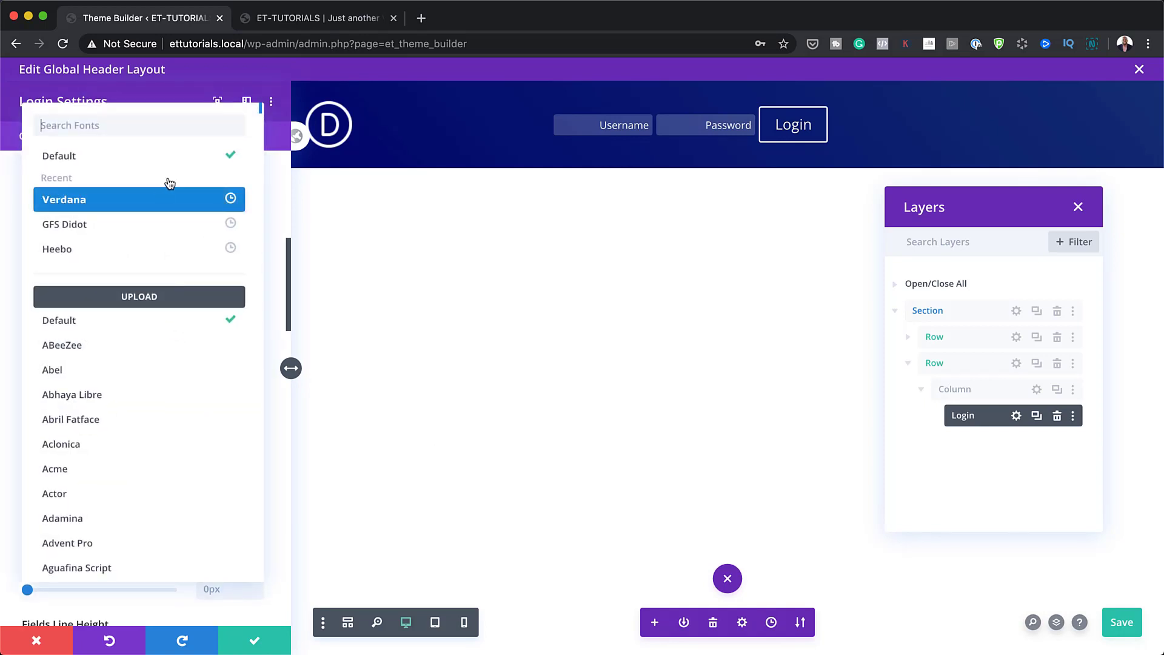
pyautogui.write('lato')
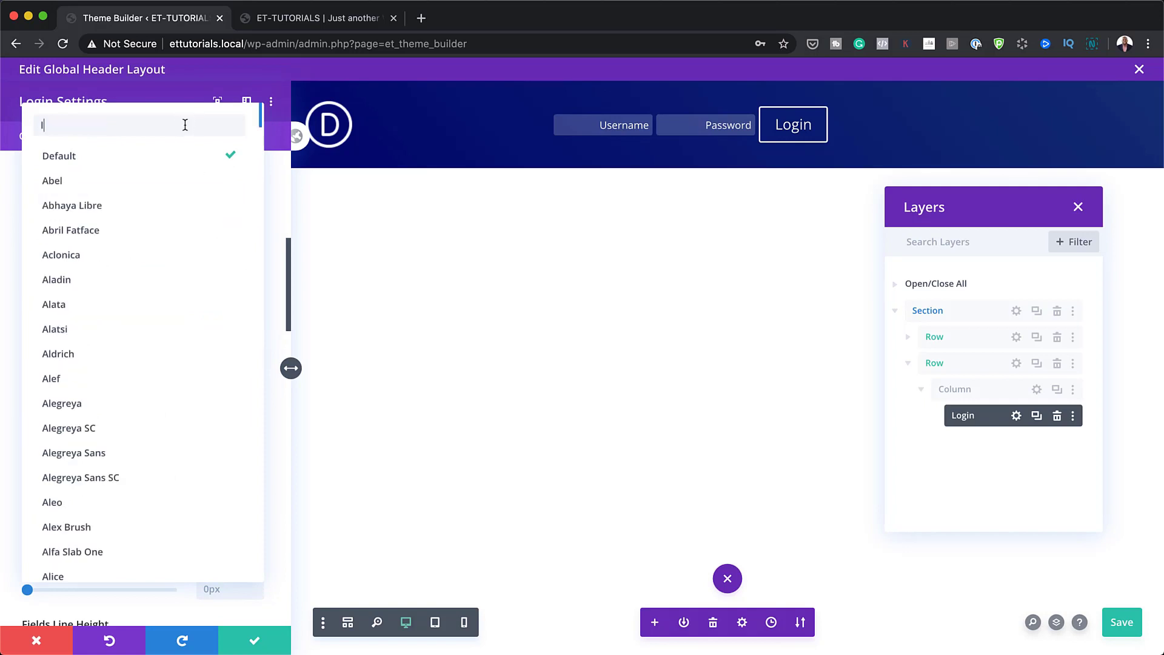
pyautogui.click(152, 159)
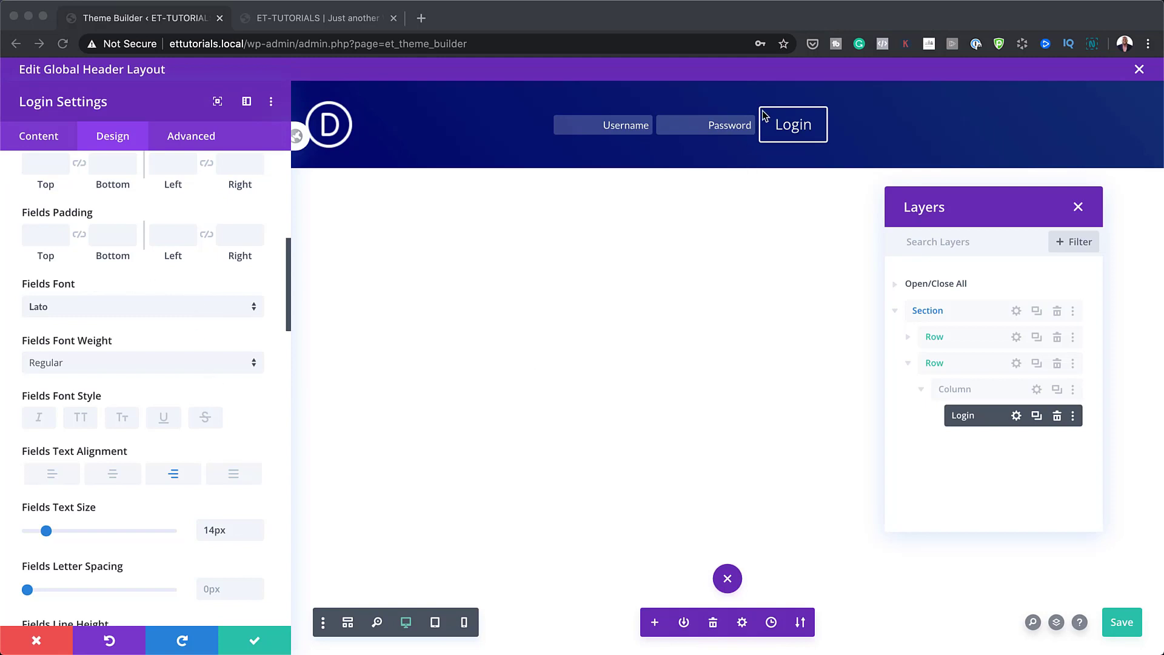
# - Enable custom styles for the Login module's button and set its background colour to #ff3190
pyautogui.scroll(-15, 228, 380)
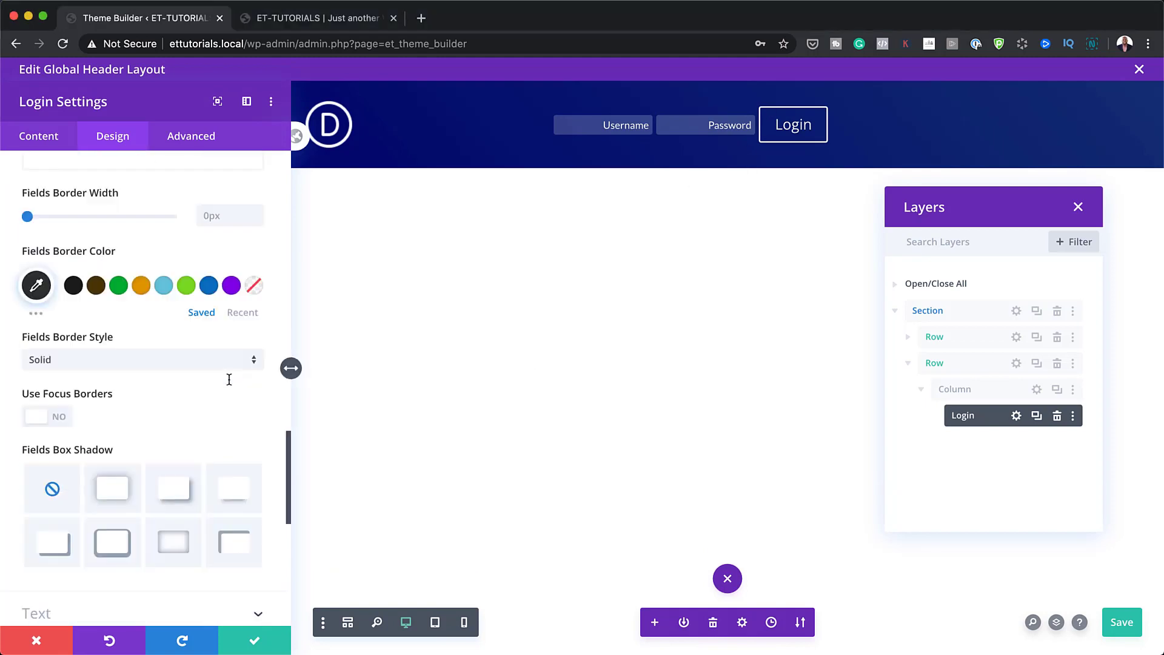
pyautogui.scroll(5, 228, 383)
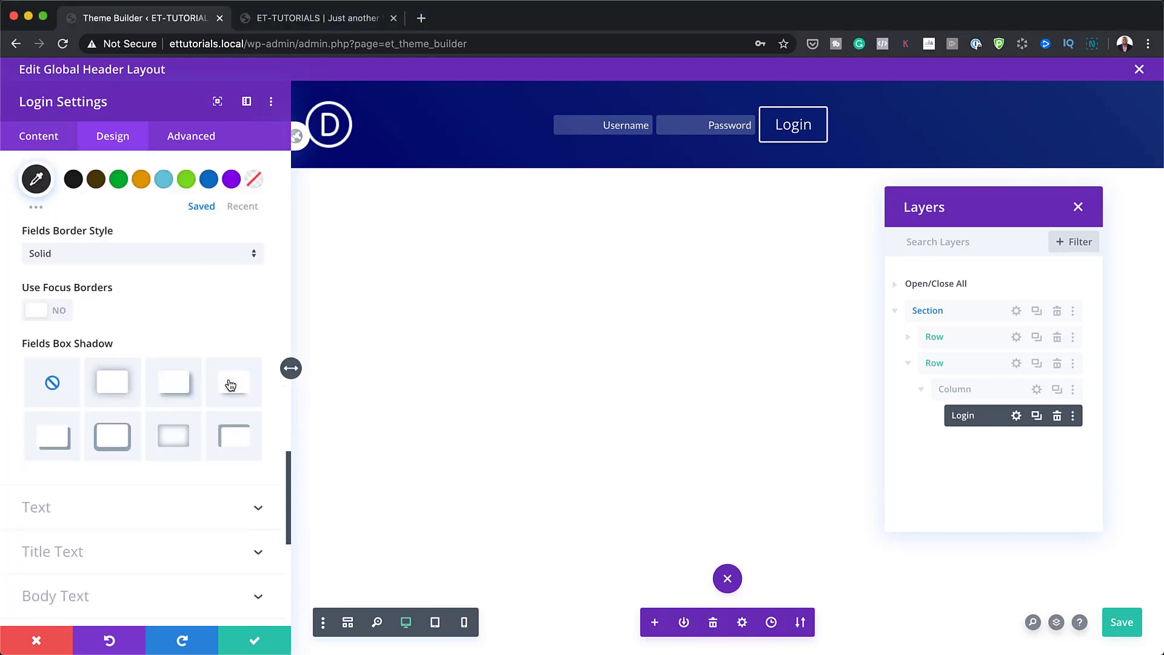
pyautogui.scroll(-4, 195, 418)
pyautogui.click(102, 415)
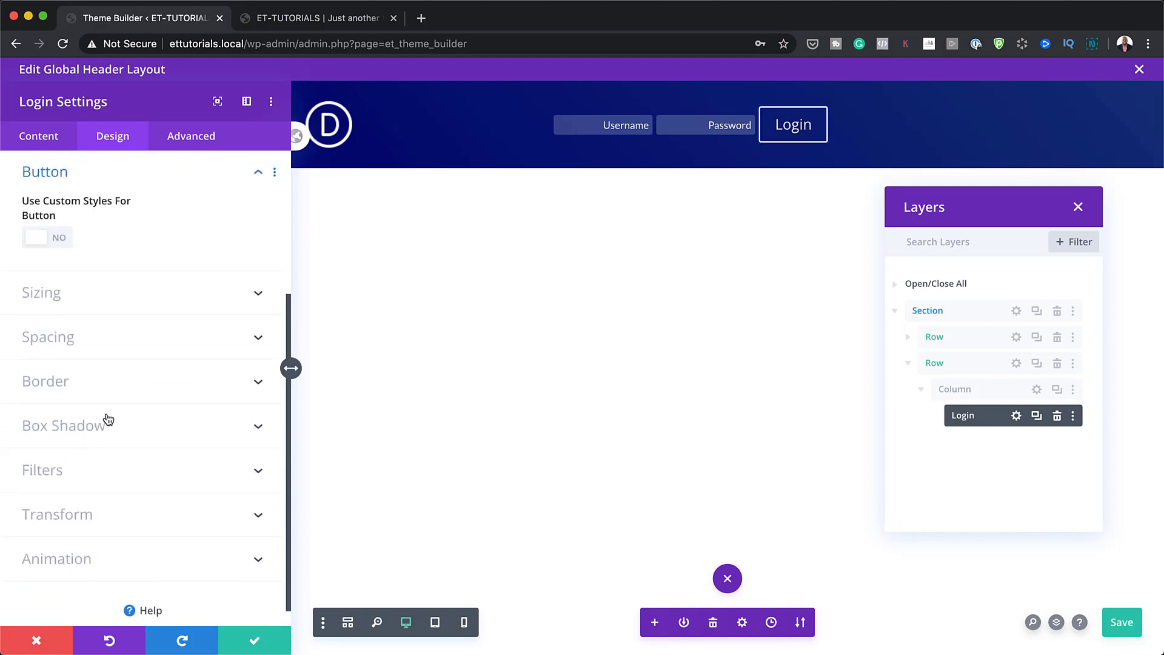
pyautogui.click(59, 239)
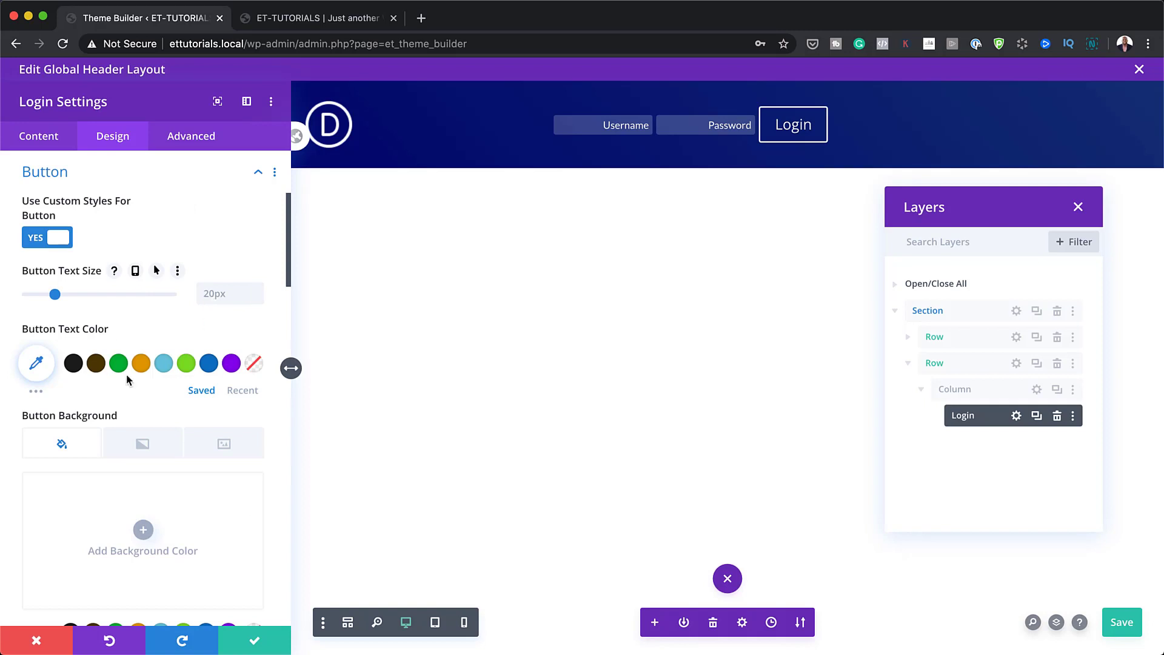
pyautogui.scroll(-1, 128, 384)
pyautogui.click(129, 490)
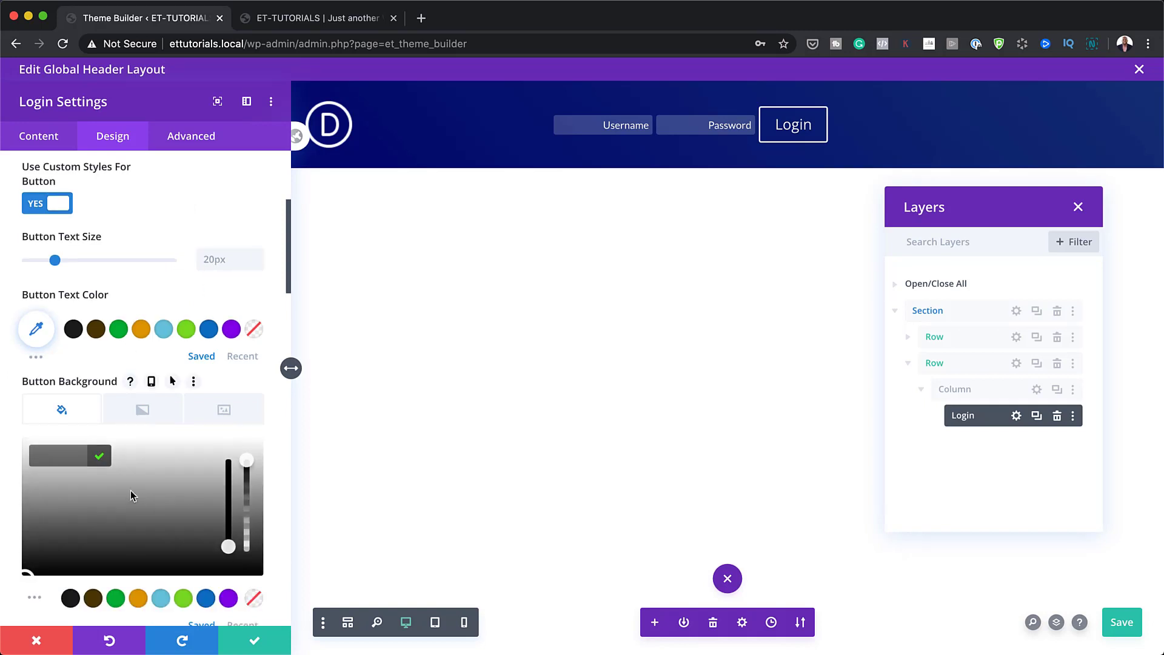
pyautogui.click(69, 459)
pyautogui.write('#ff3190')
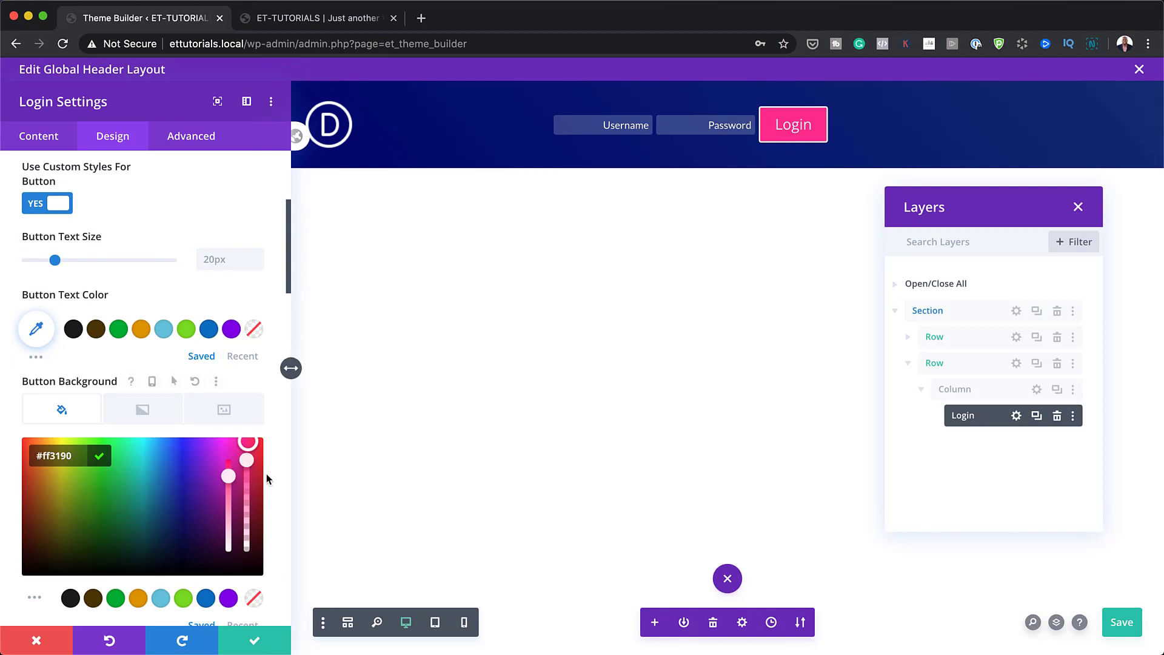
# - Set the login button's font to the recently used Lato
pyautogui.scroll(-5, 129, 441)
pyautogui.scroll(-4, 131, 447)
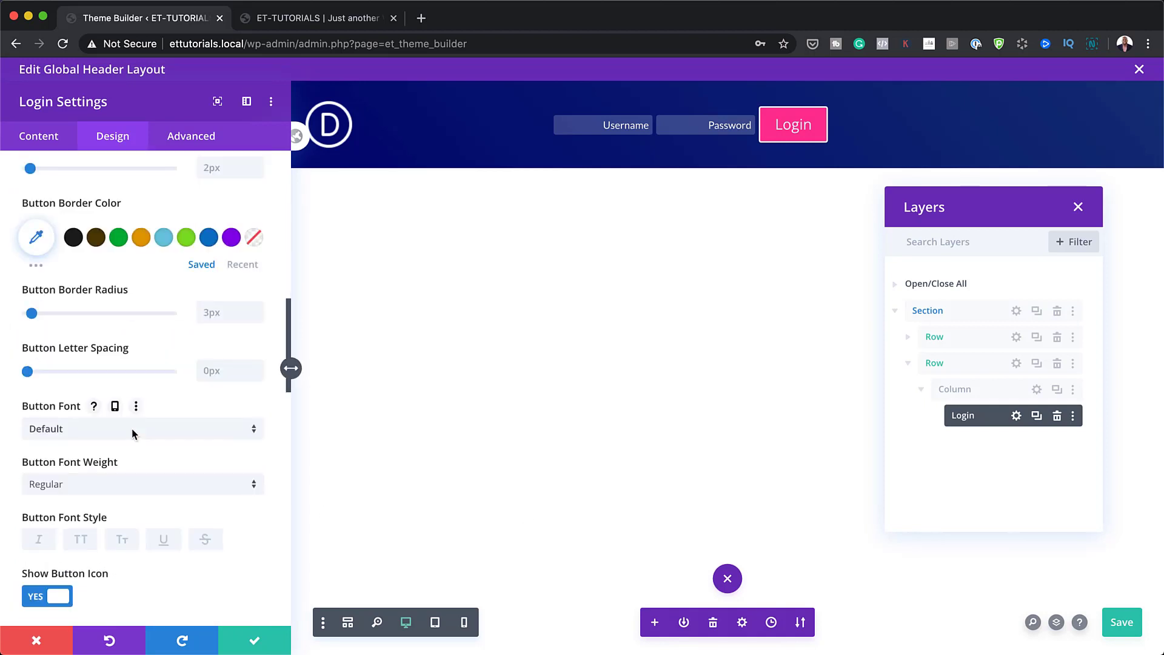
pyautogui.click(133, 435)
pyautogui.click(104, 195)
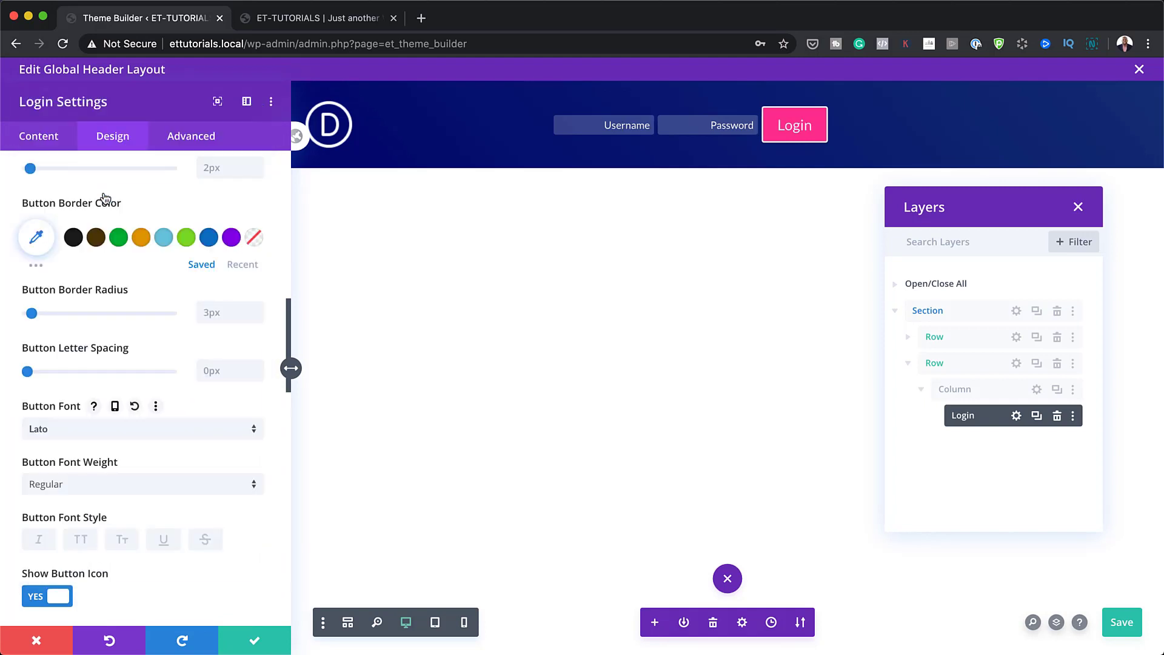
# - Set the login button's text size to 15px and its border width to 0px
pyautogui.scroll(8, 120, 402)
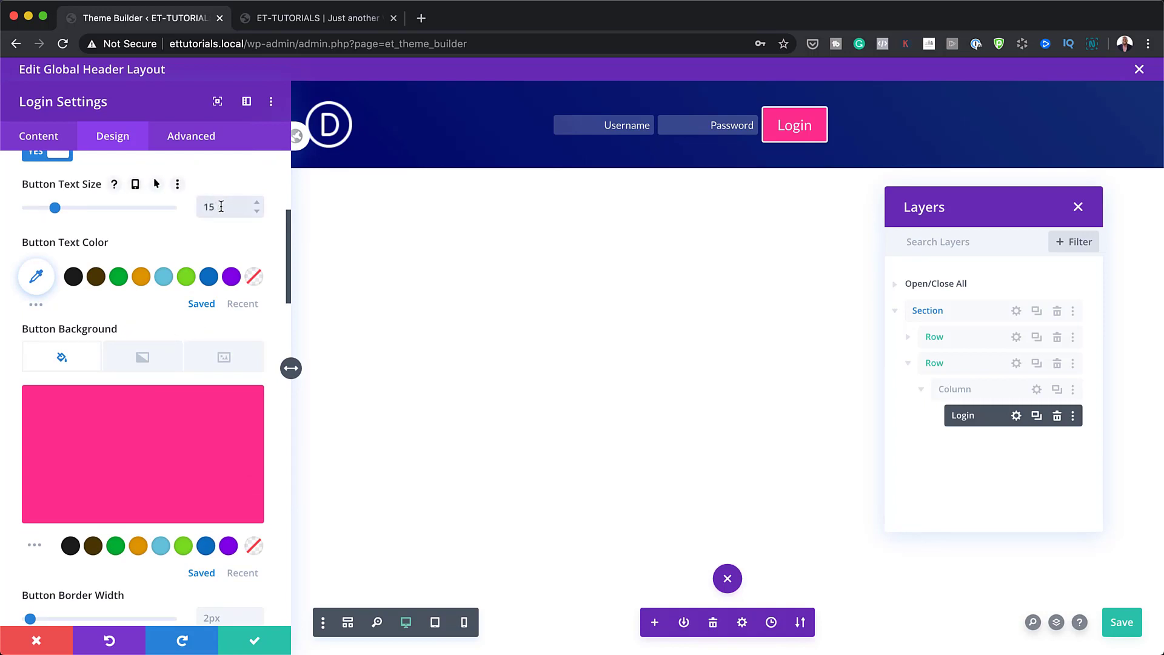
pyautogui.click(220, 206)
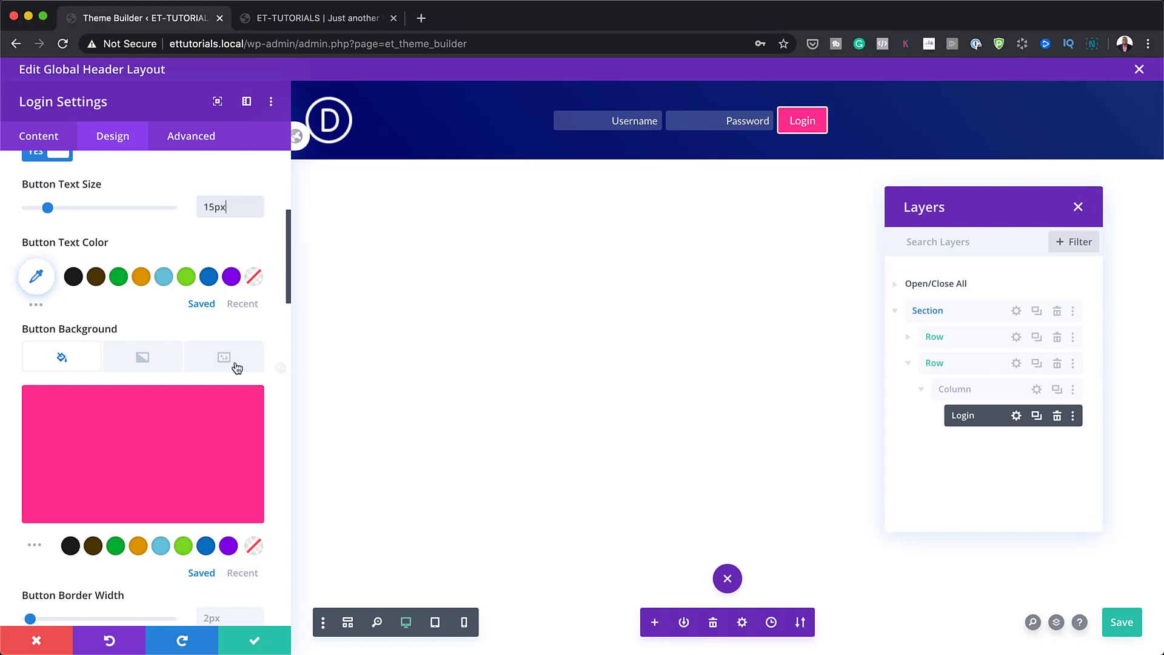
pyautogui.scroll(-3, 145, 397)
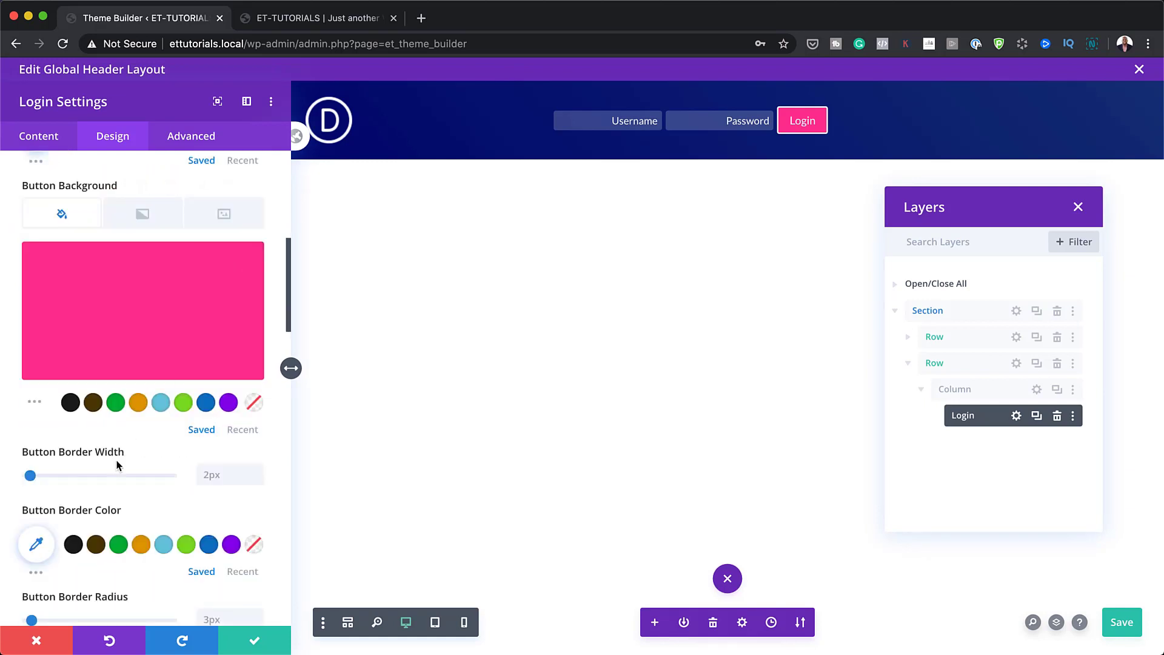
pyautogui.moveTo(30, 475); pyautogui.dragTo(1, 479)
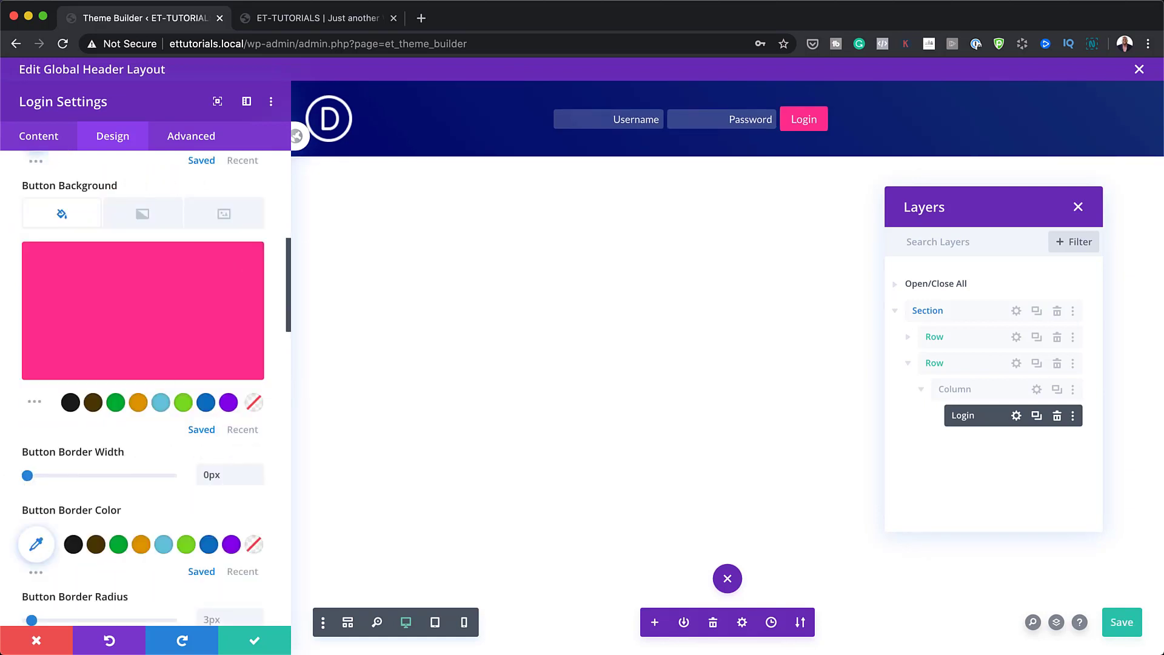
# - Set the login button's linked top and bottom padding to 2px and its bottom margin to 15px
pyautogui.scroll(-7, 212, 533)
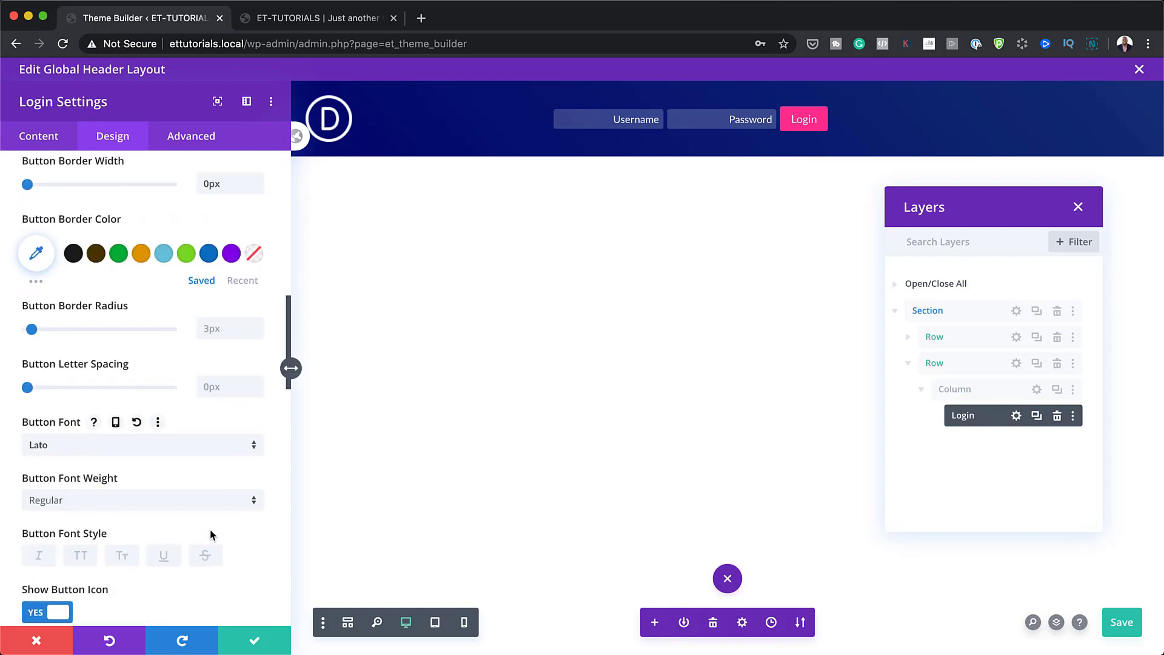
pyautogui.scroll(-8, 209, 533)
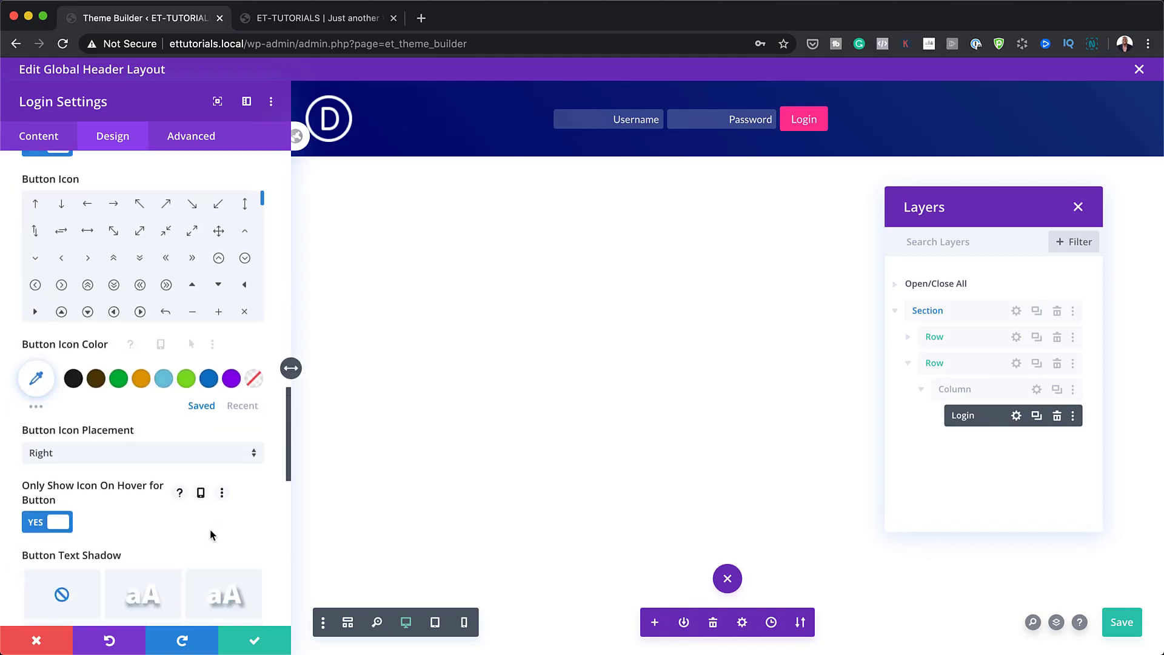
pyautogui.scroll(-3, 212, 535)
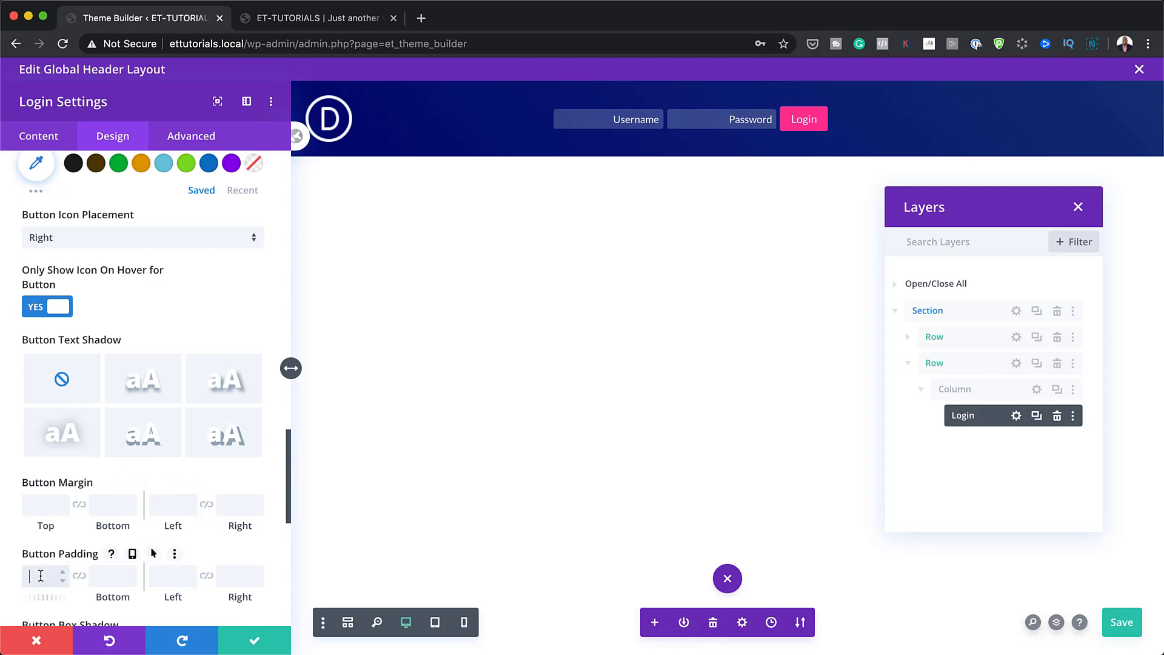
pyautogui.doubleClick(62, 572)
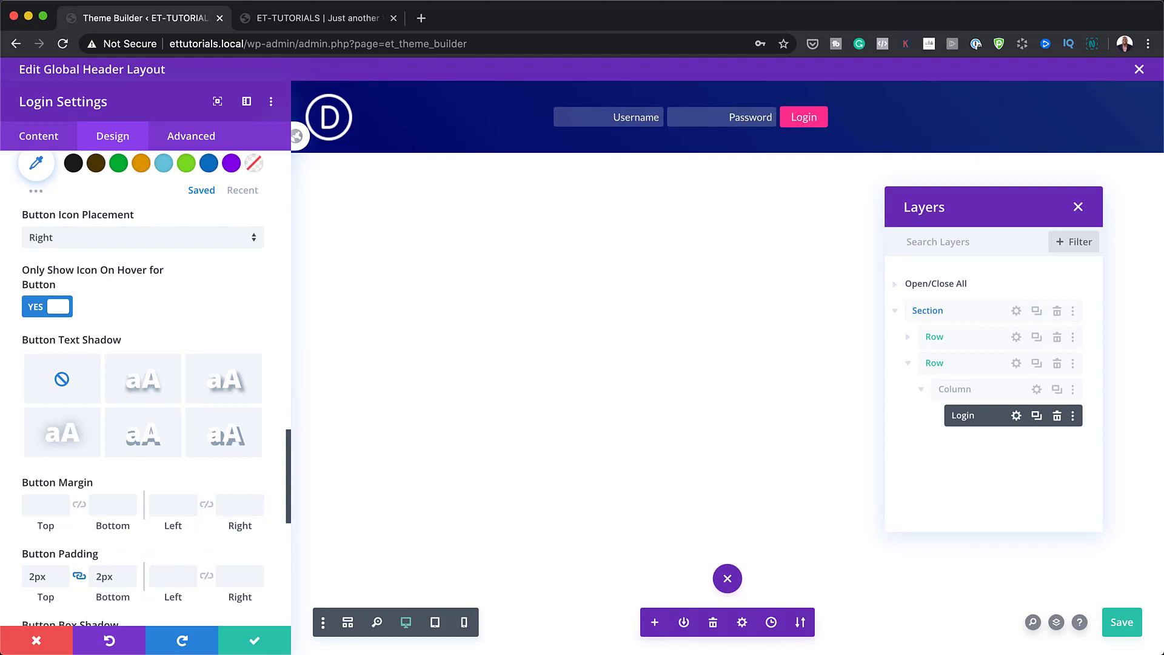
pyautogui.scroll(-1, 126, 485)
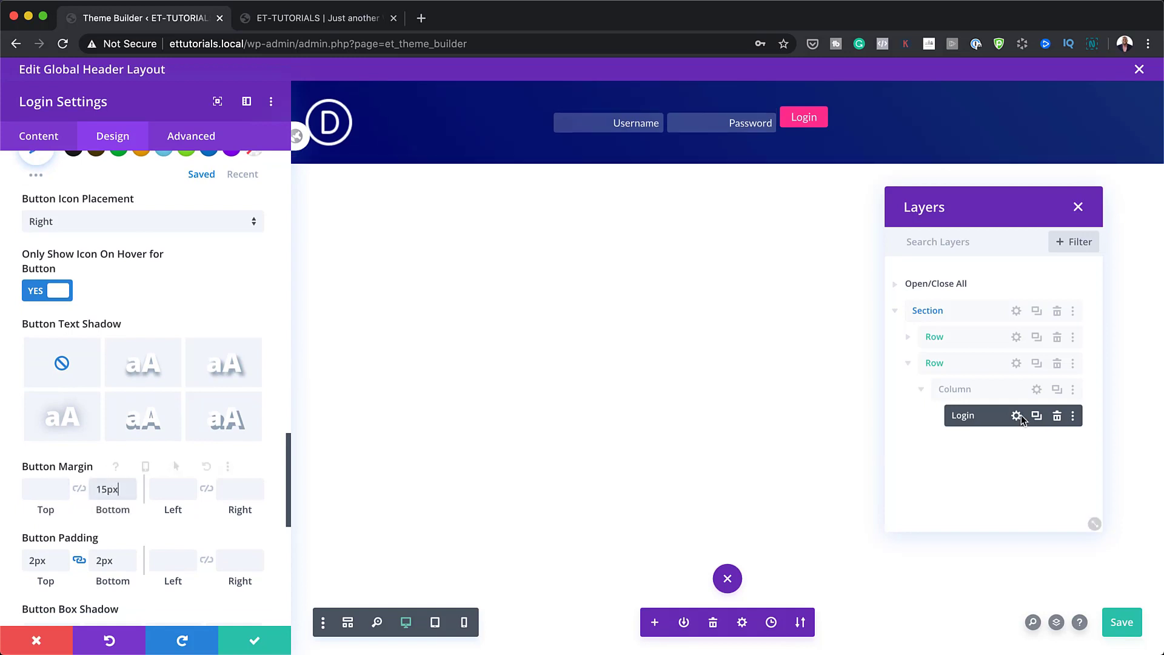
# - Set the Login module's padding to 0px on all four sides, linking top with bottom and left with right
pyautogui.scroll(-8, 187, 496)
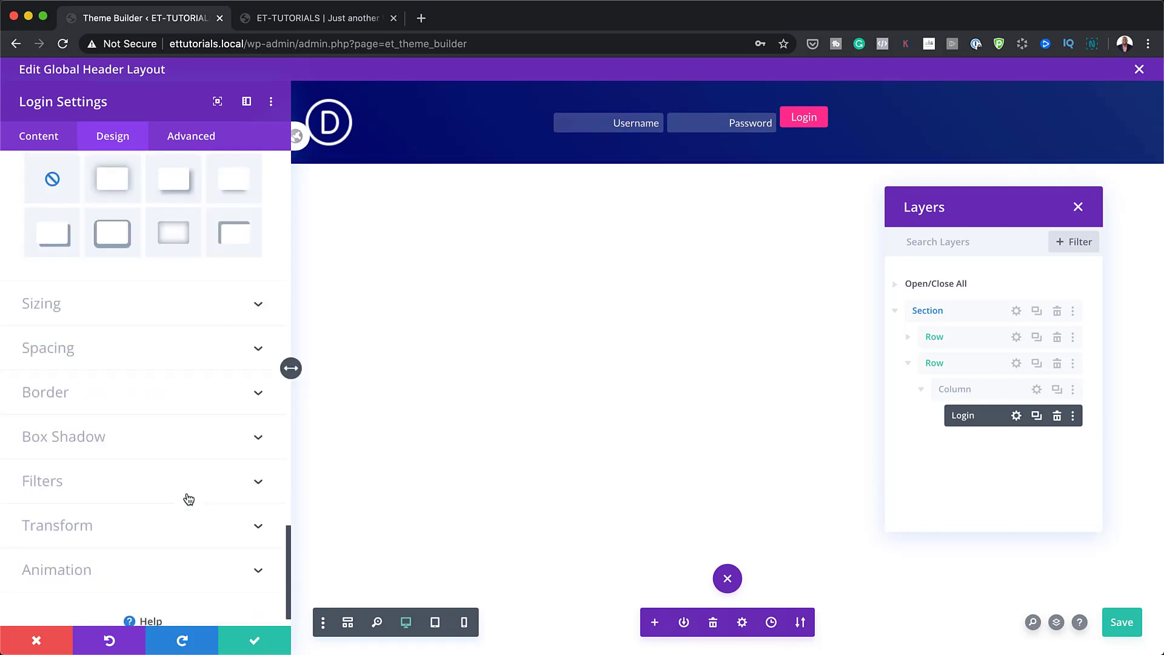
pyautogui.click(67, 352)
pyautogui.click(37, 295)
pyautogui.write('0')
pyautogui.click(78, 296)
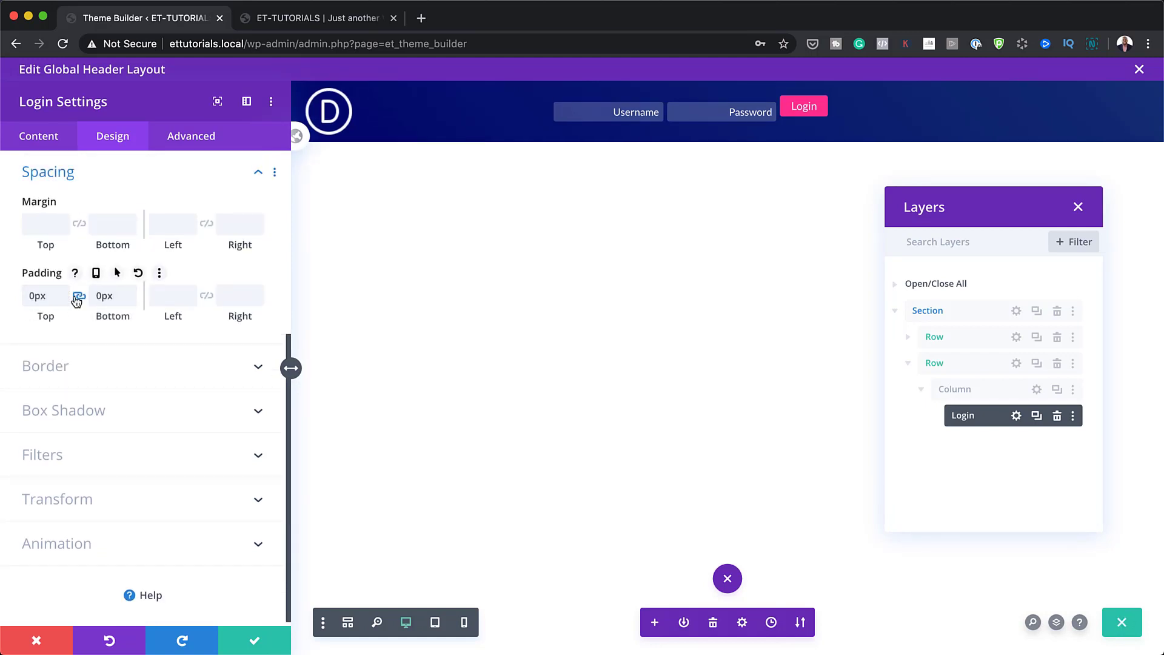
pyautogui.click(163, 296)
pyautogui.write('0')
pyautogui.click(206, 296)
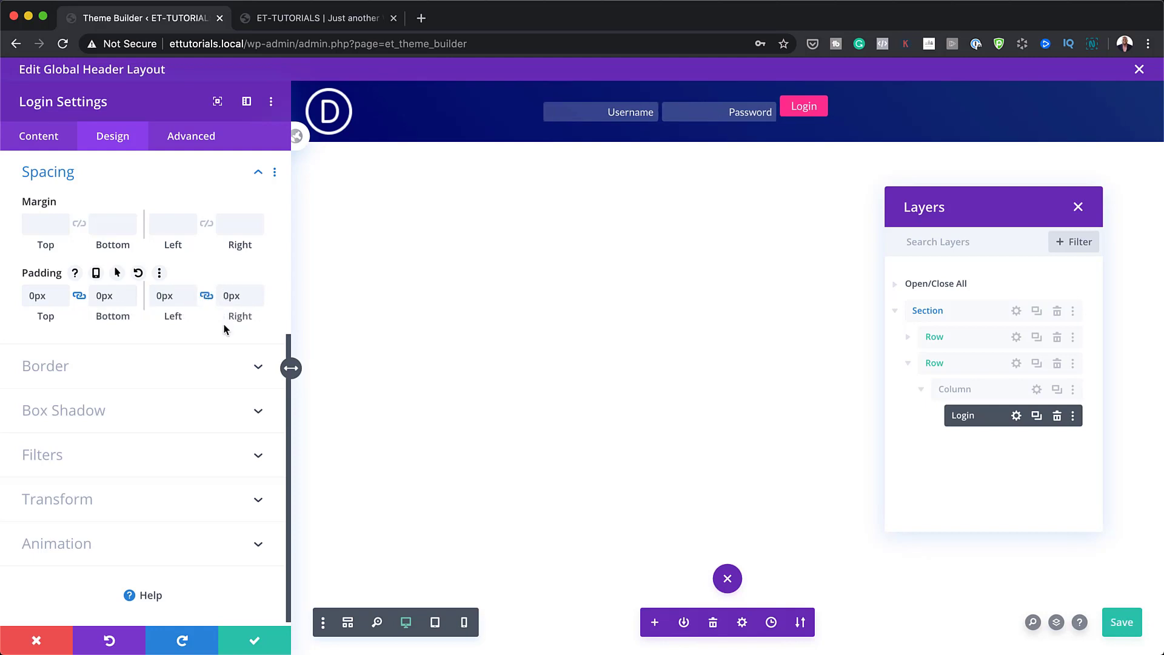
# - Clear the login button's bottom margin and save the Login module's settings
pyautogui.scroll(3, 163, 327)
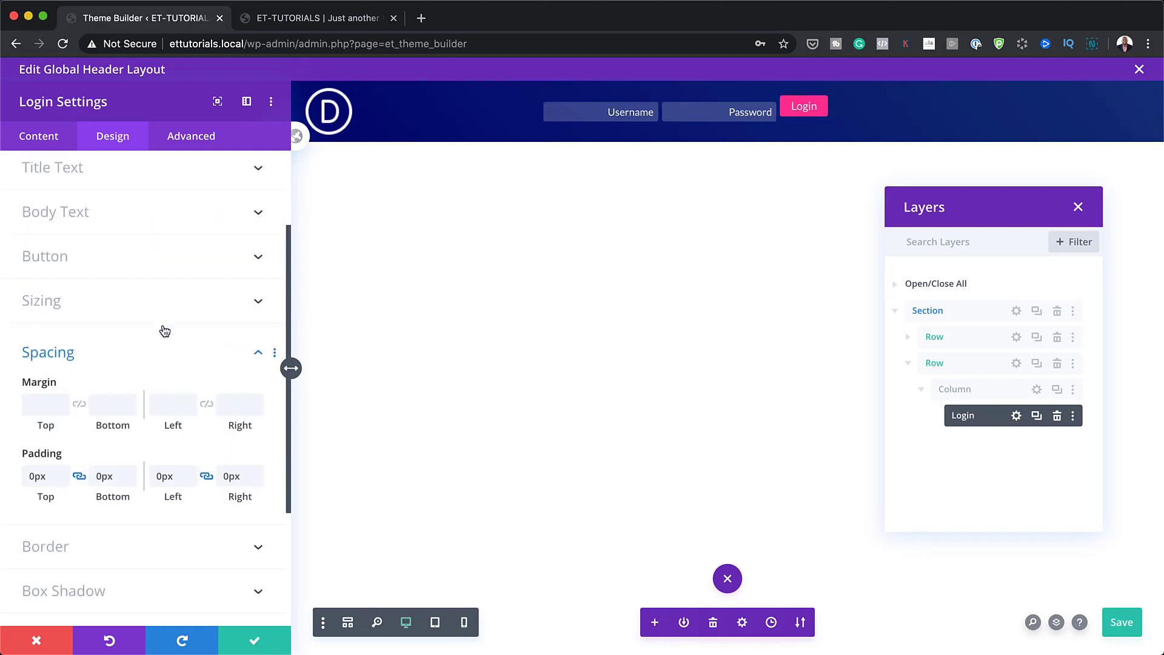
pyautogui.click(111, 270)
pyautogui.scroll(-6, 172, 403)
pyautogui.scroll(-8, 182, 420)
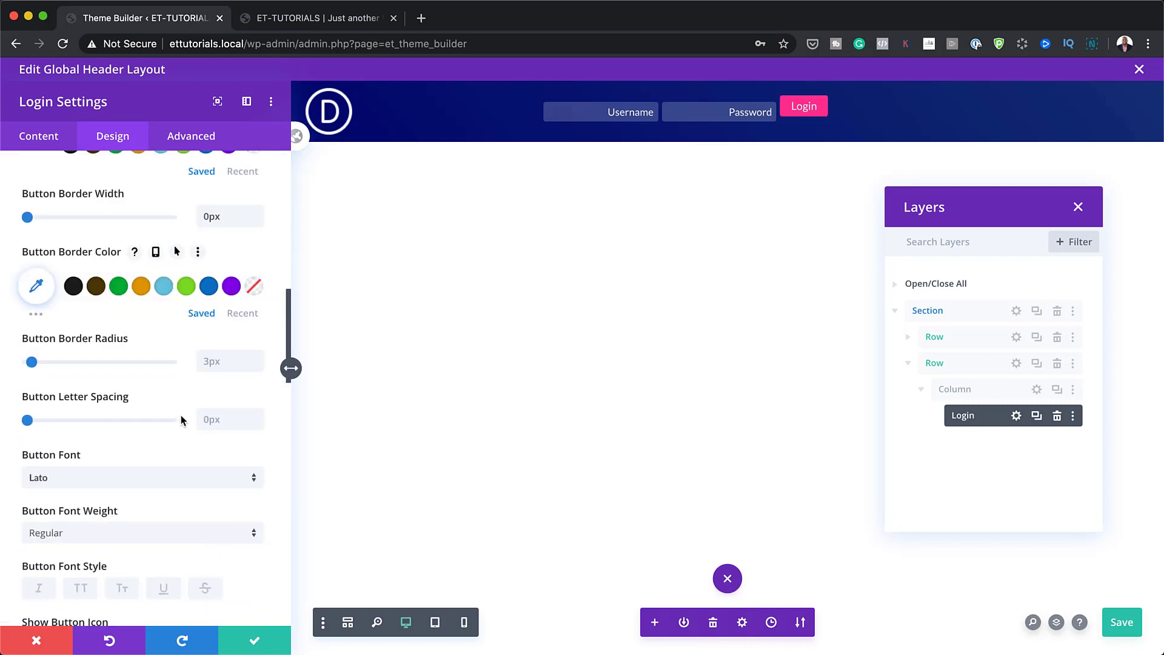
pyautogui.scroll(-6, 182, 419)
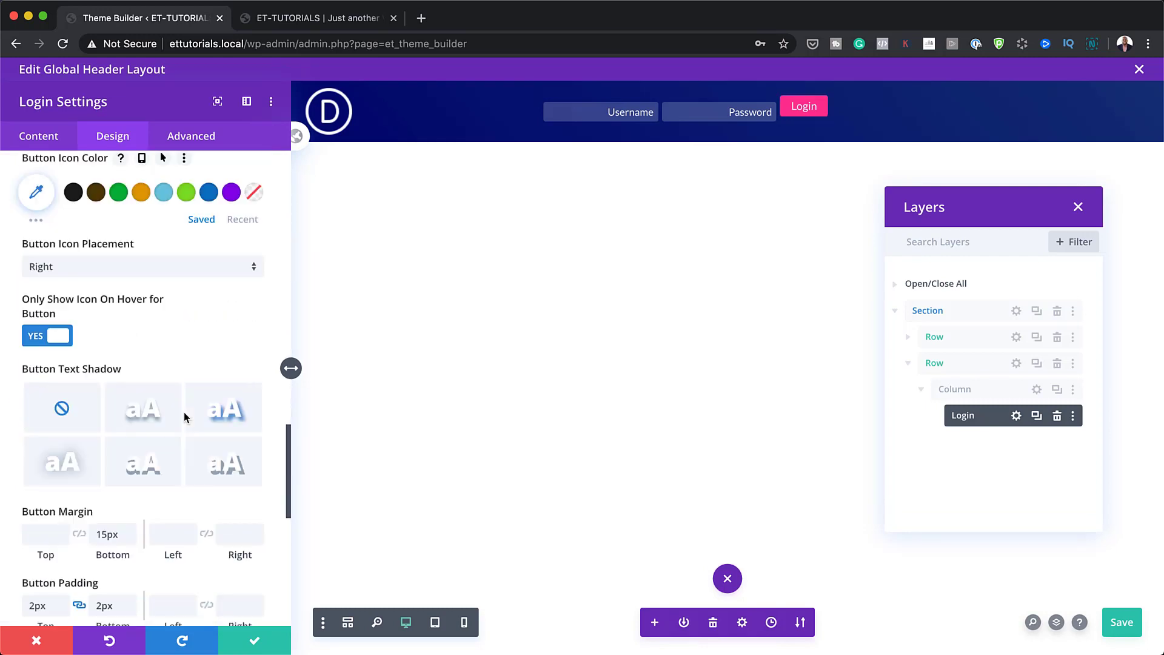
pyautogui.doubleClick(123, 416)
pyautogui.press('BackSpace')
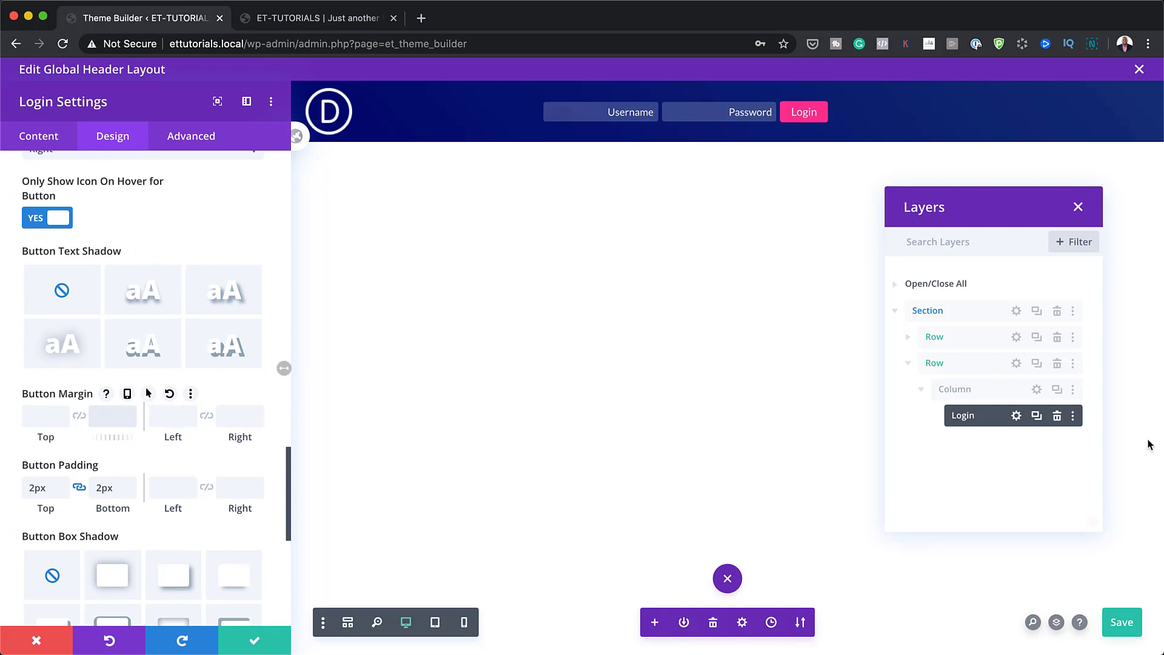
pyautogui.click(255, 642)
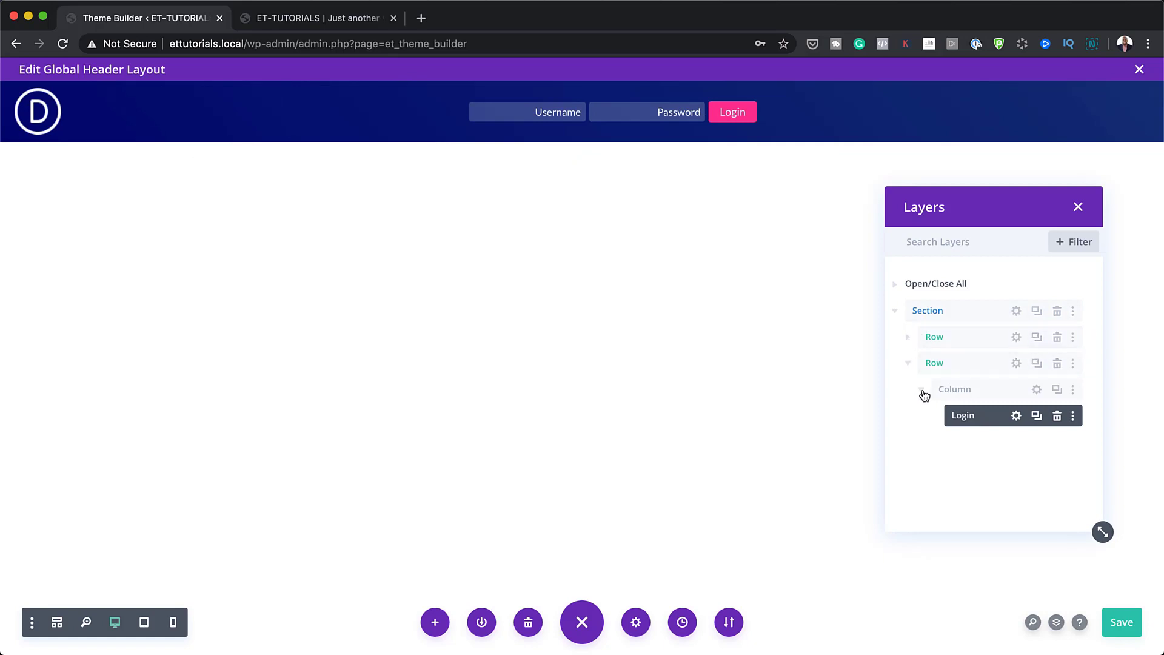
# - Add a Menu module below the Login module in the same column and make its background transparent
pyautogui.click(1092, 416)
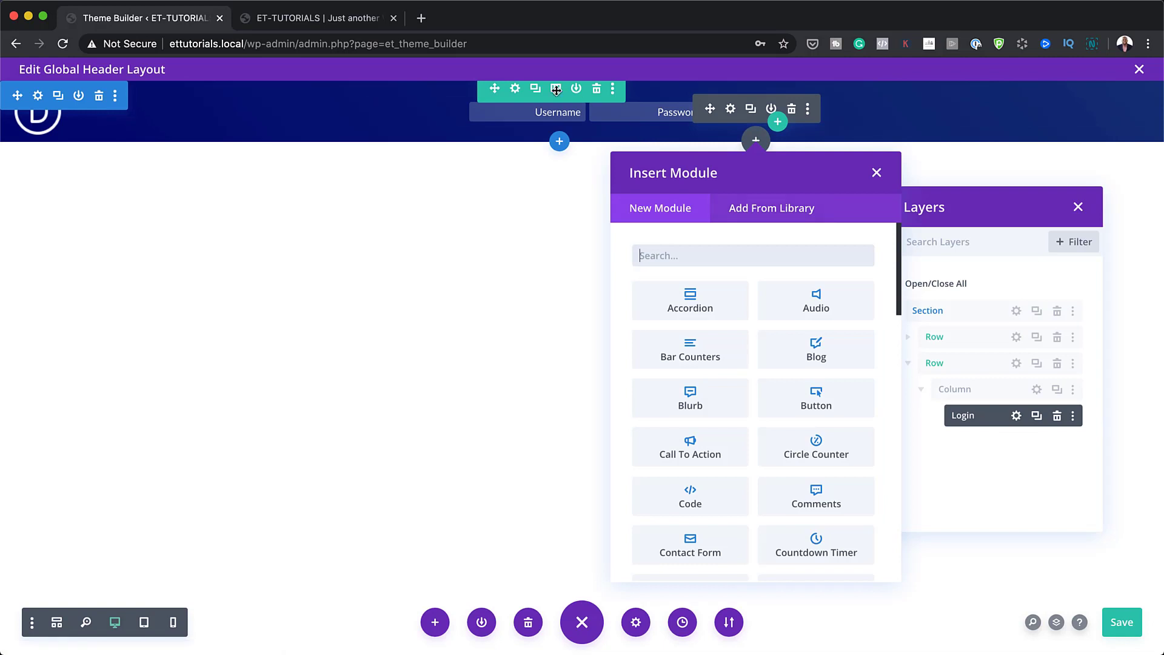
pyautogui.write('menu')
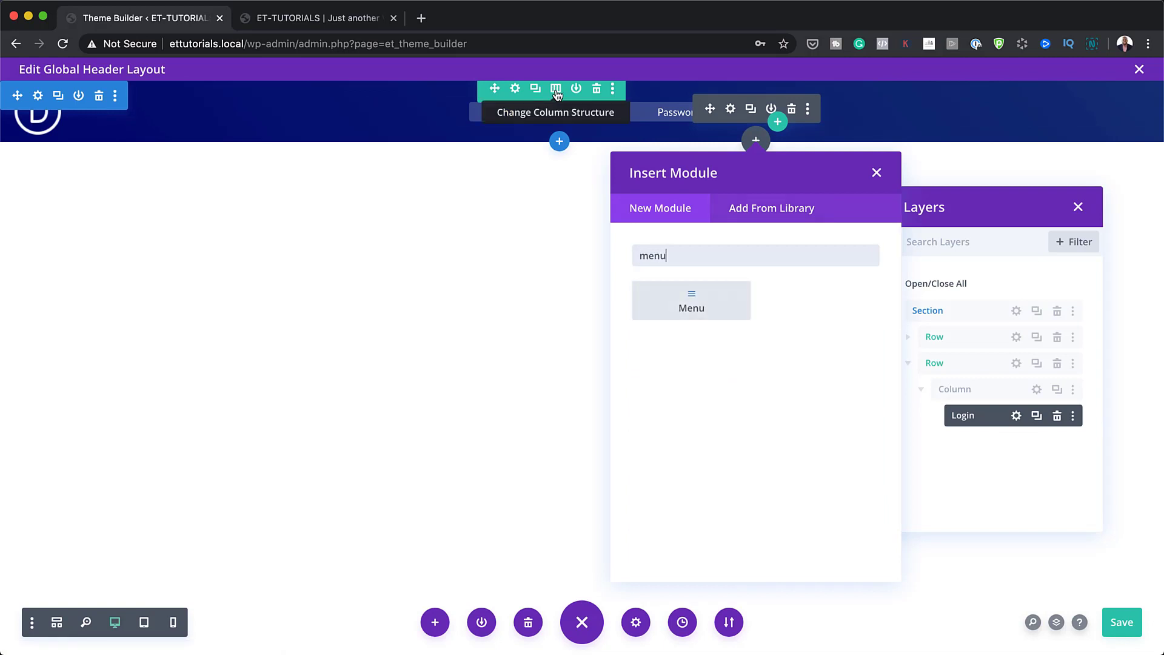
pyautogui.click(687, 301)
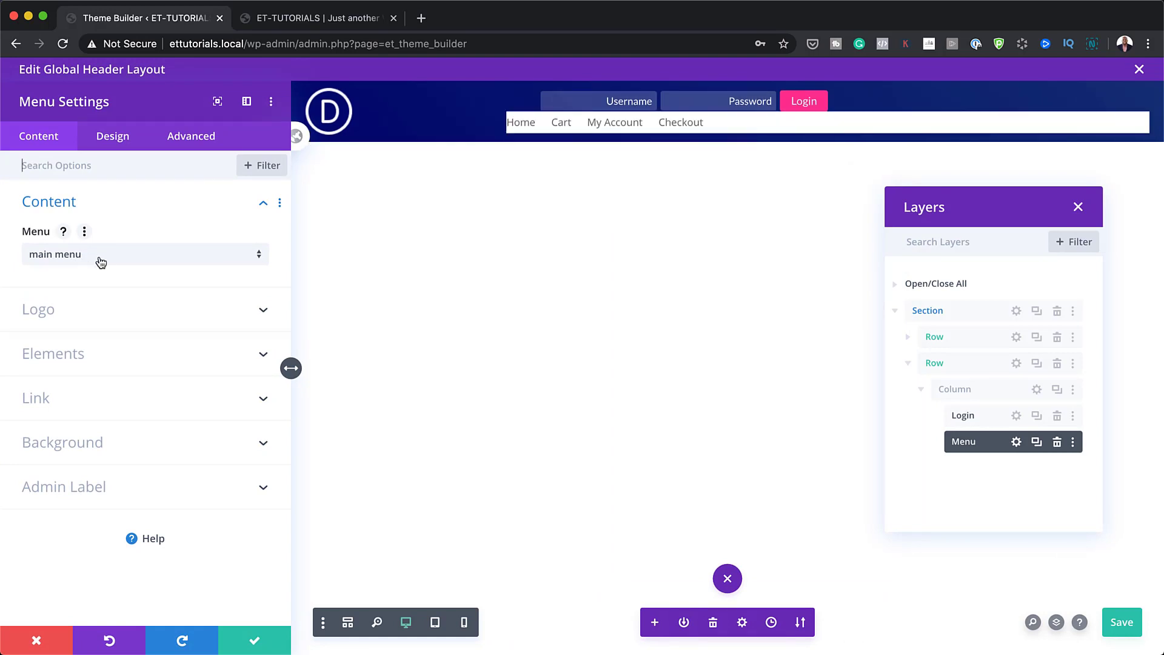
pyautogui.click(107, 449)
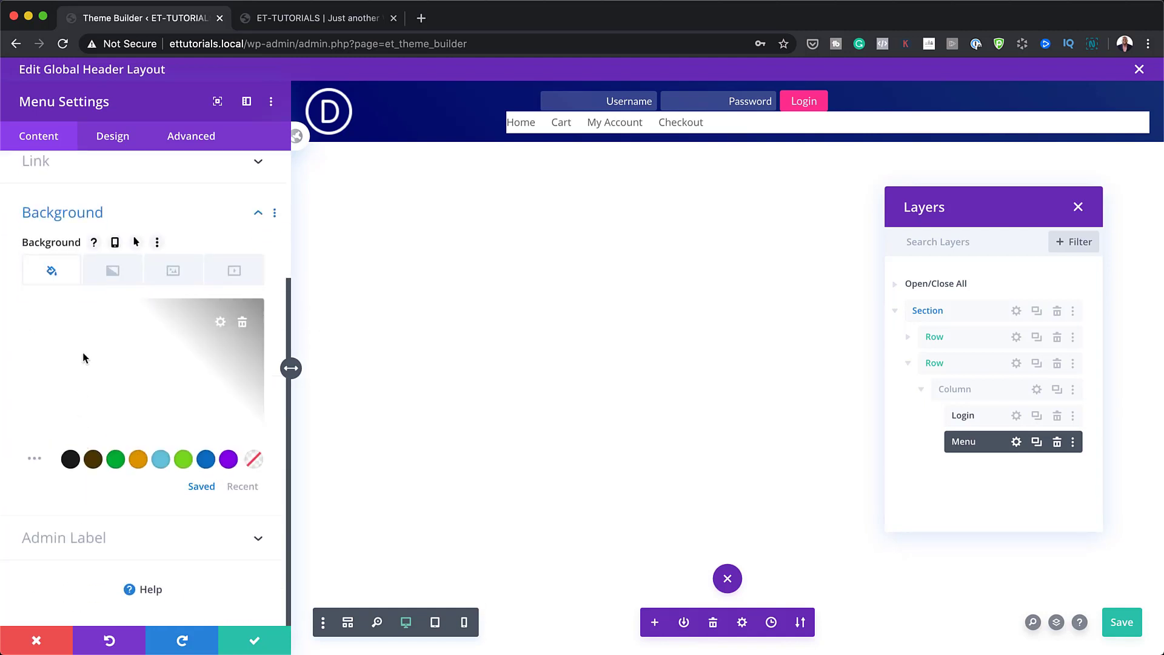
pyautogui.click(254, 460)
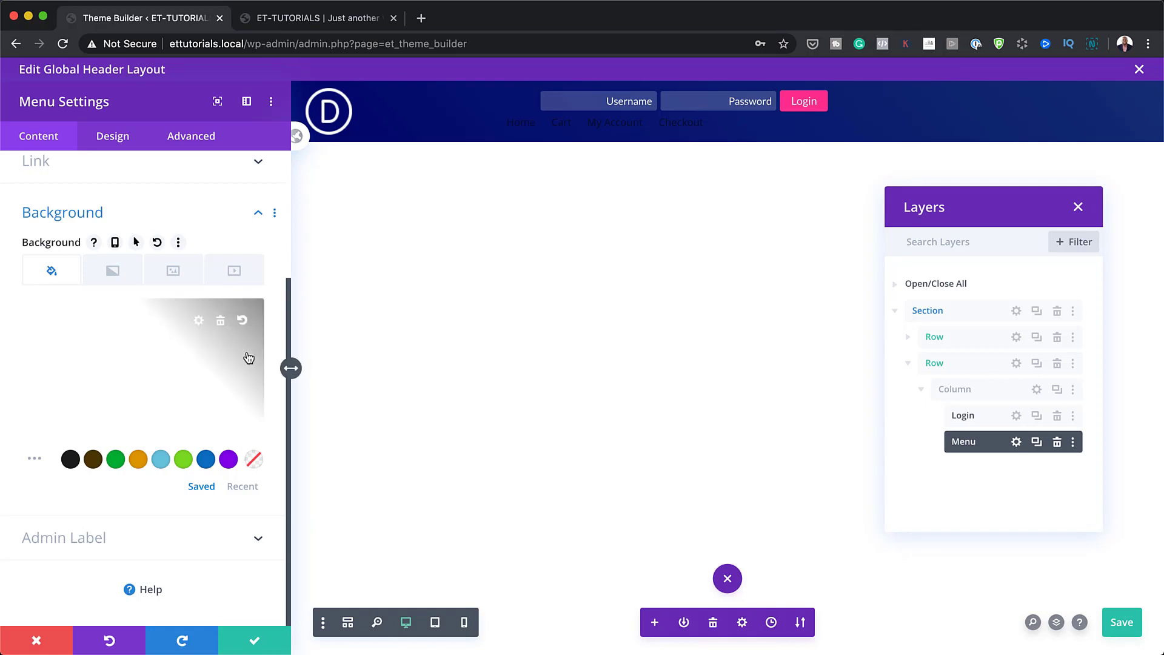
# - Set the Menu module's active link color and menu text color to white (#ffffff)
pyautogui.click(118, 139)
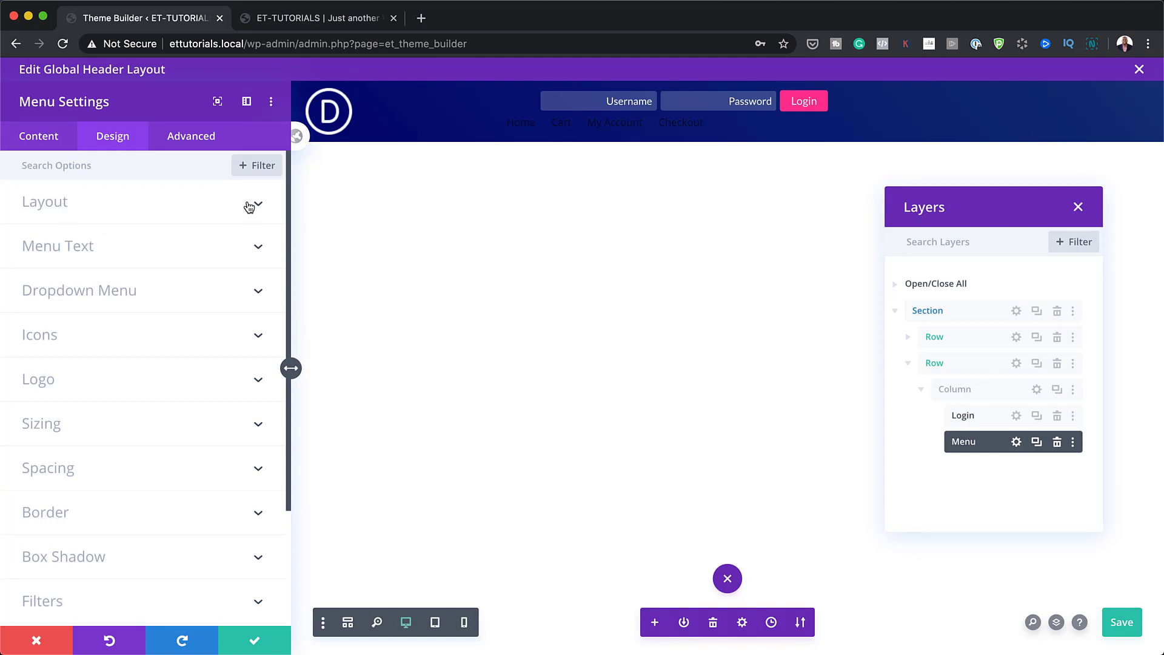
pyautogui.click(86, 253)
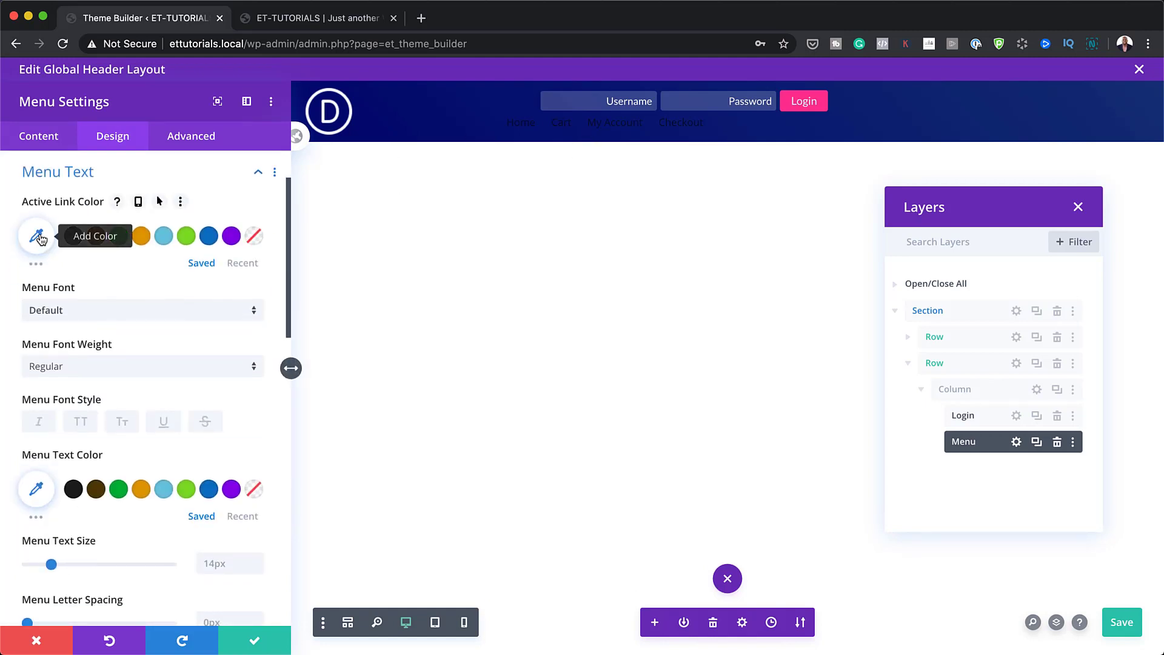
pyautogui.click(251, 264)
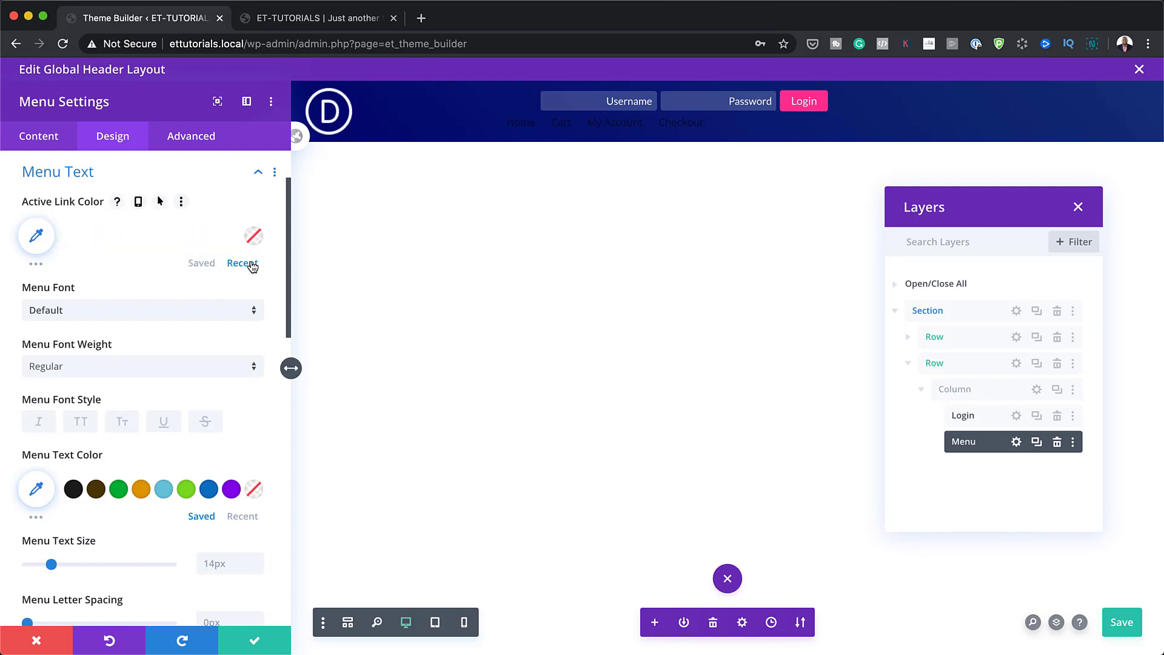
pyautogui.click(96, 236)
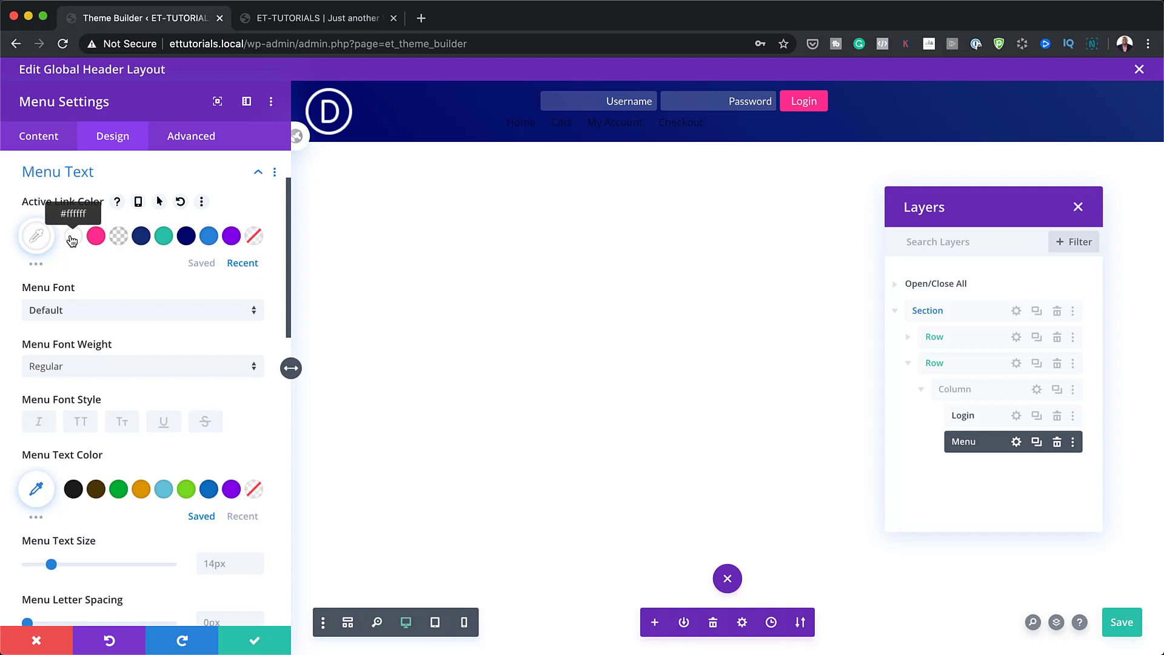
pyautogui.click(246, 516)
pyautogui.click(80, 495)
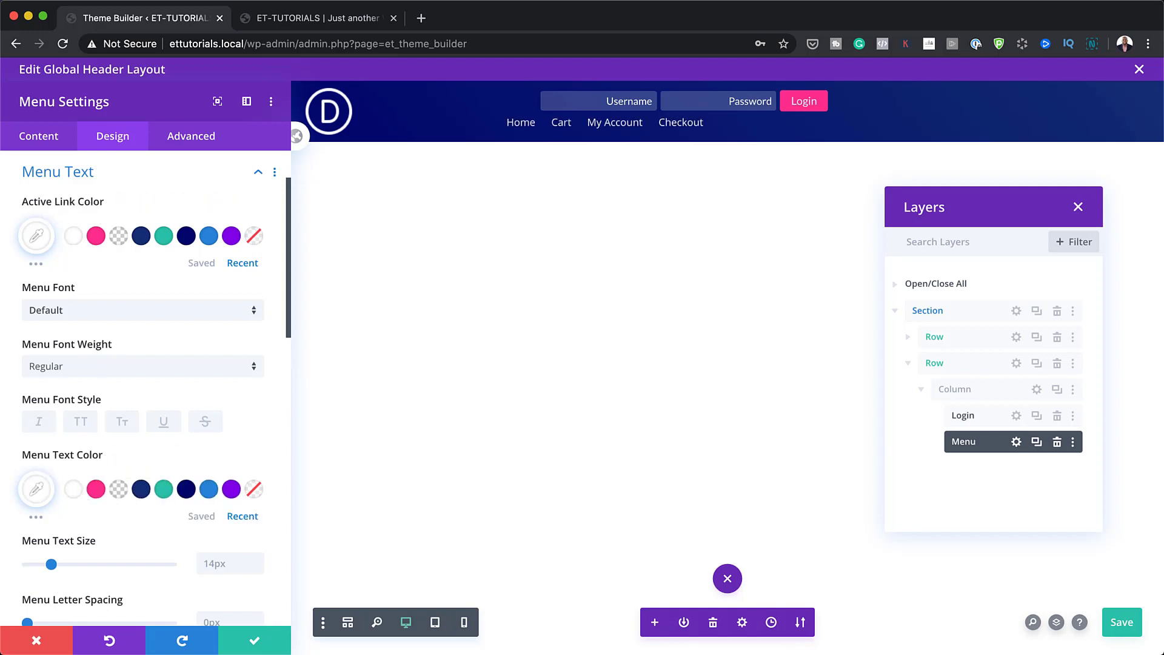
# - Set the menu font to Lato and the menu text size to 16px
pyautogui.click(138, 316)
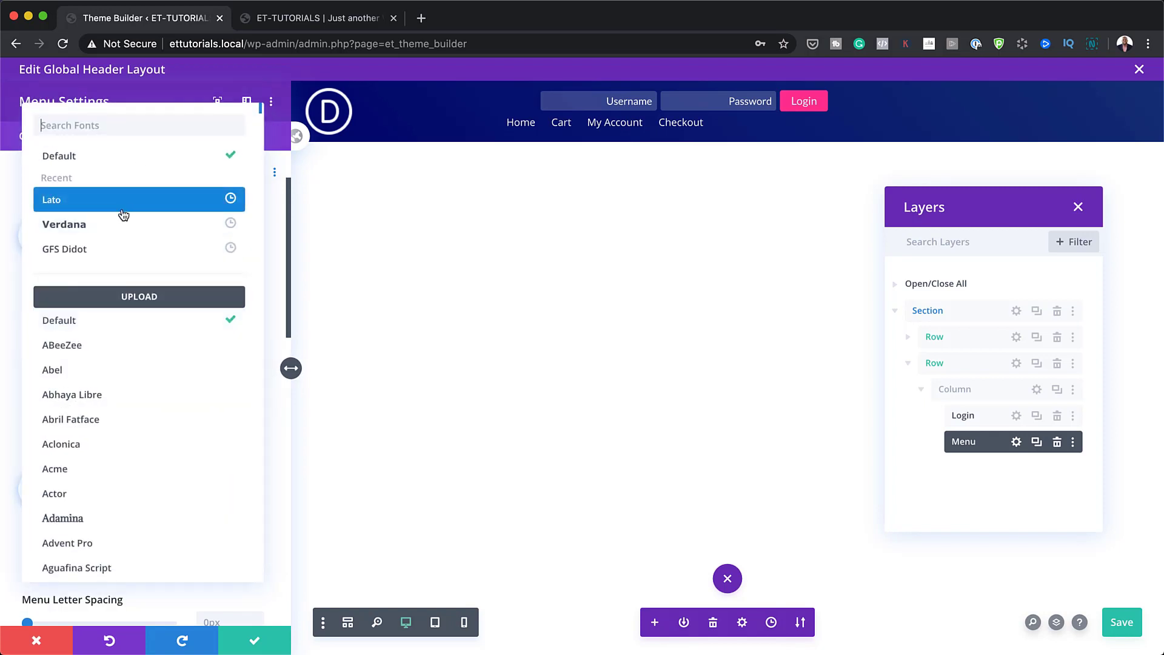
pyautogui.click(121, 206)
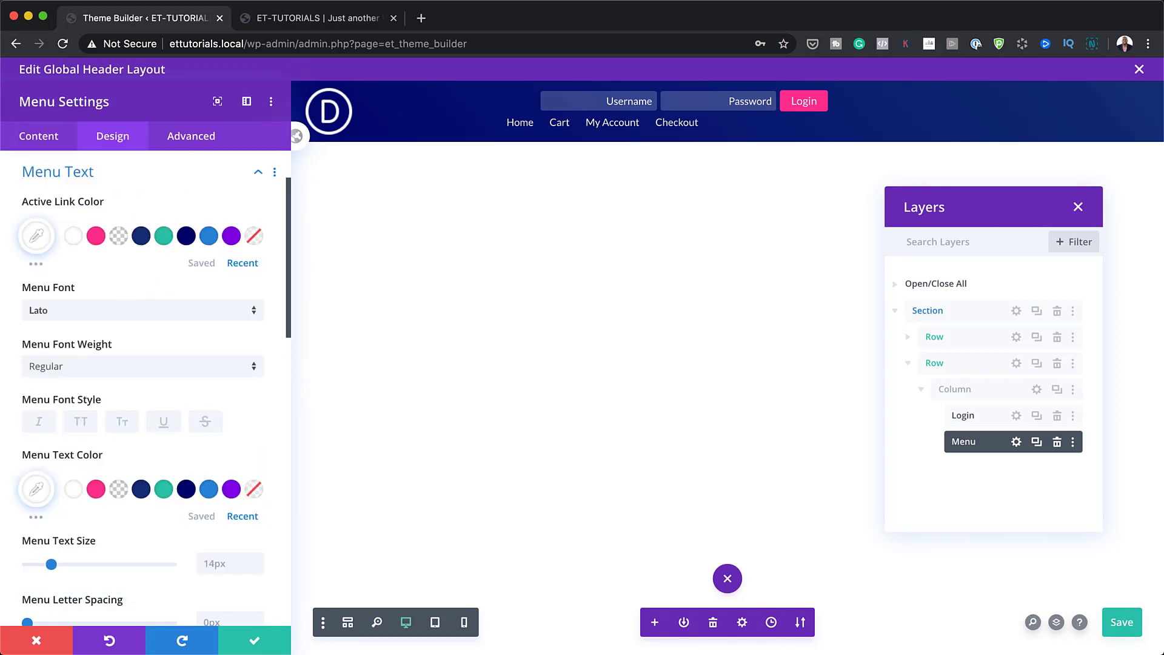
pyautogui.click(244, 560)
pyautogui.click(258, 557)
pyautogui.click(259, 557)
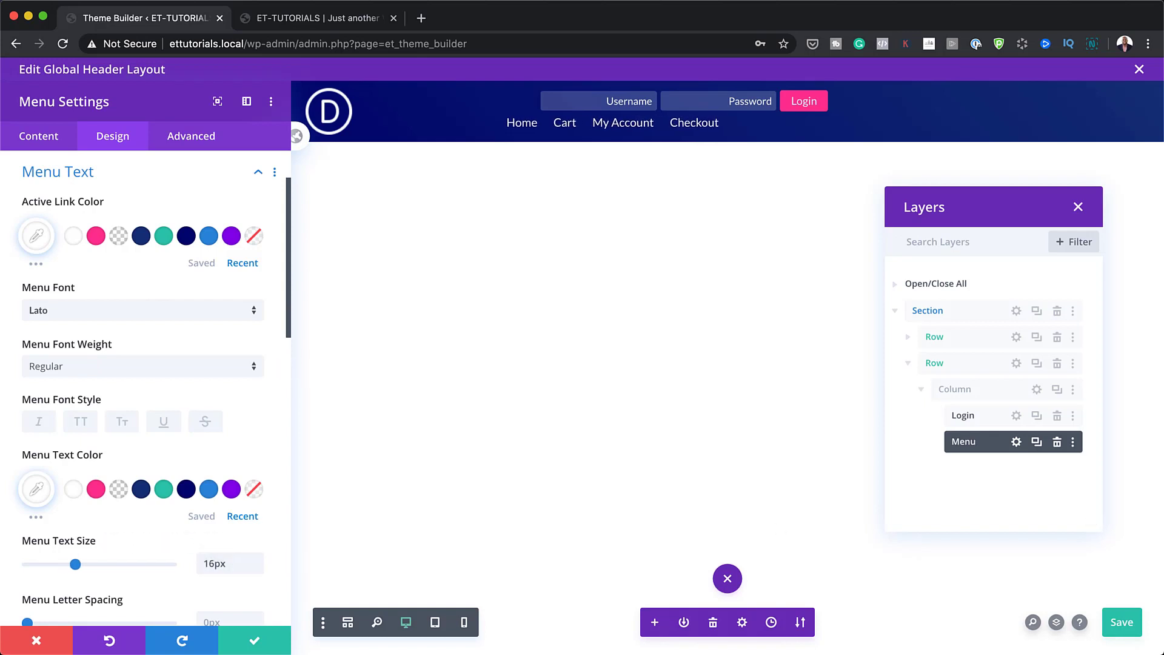
# - Right-align the menu text in Bold font weight and save the Menu module's settings
pyautogui.scroll(-6, 258, 412)
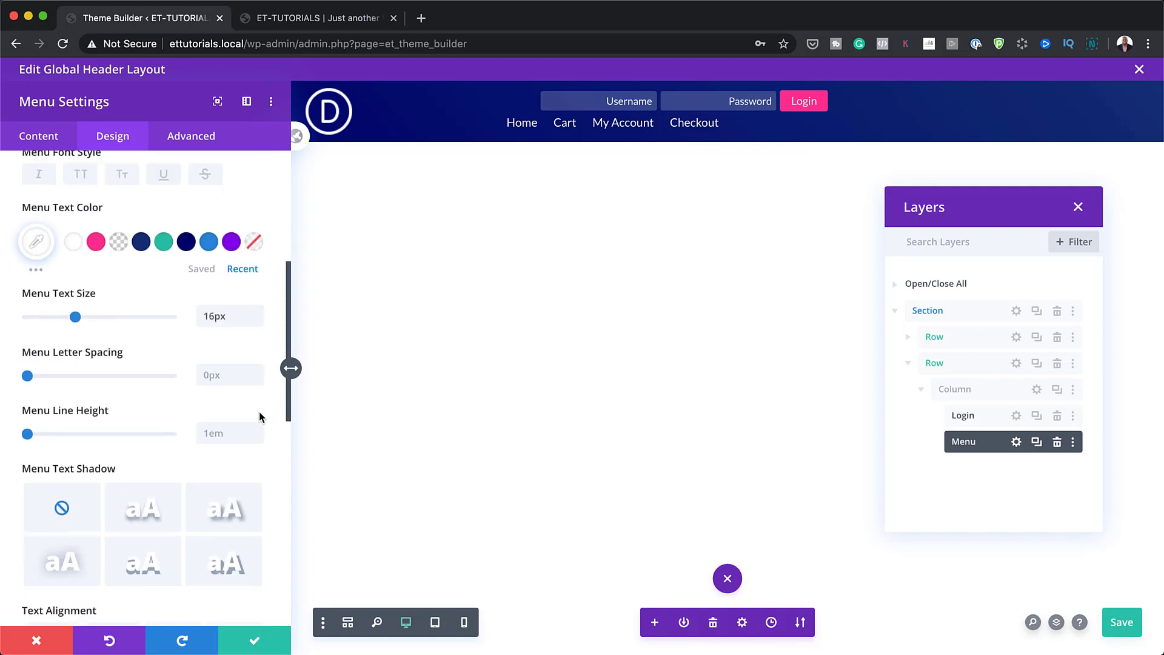
pyautogui.click(174, 497)
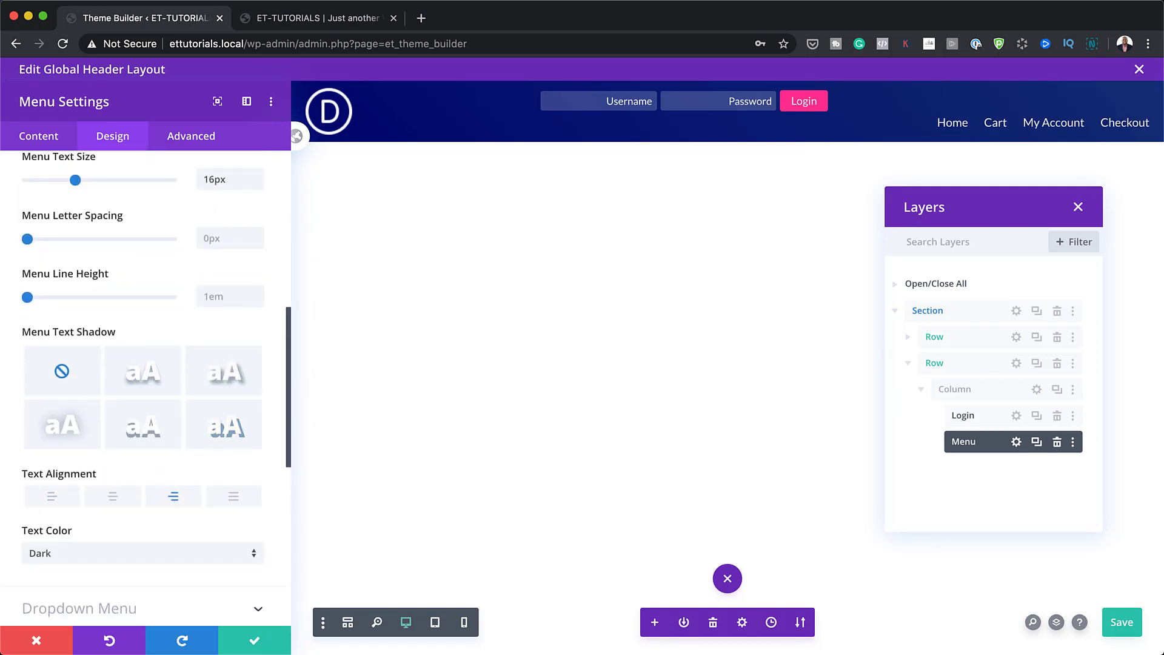
pyautogui.scroll(5, 167, 440)
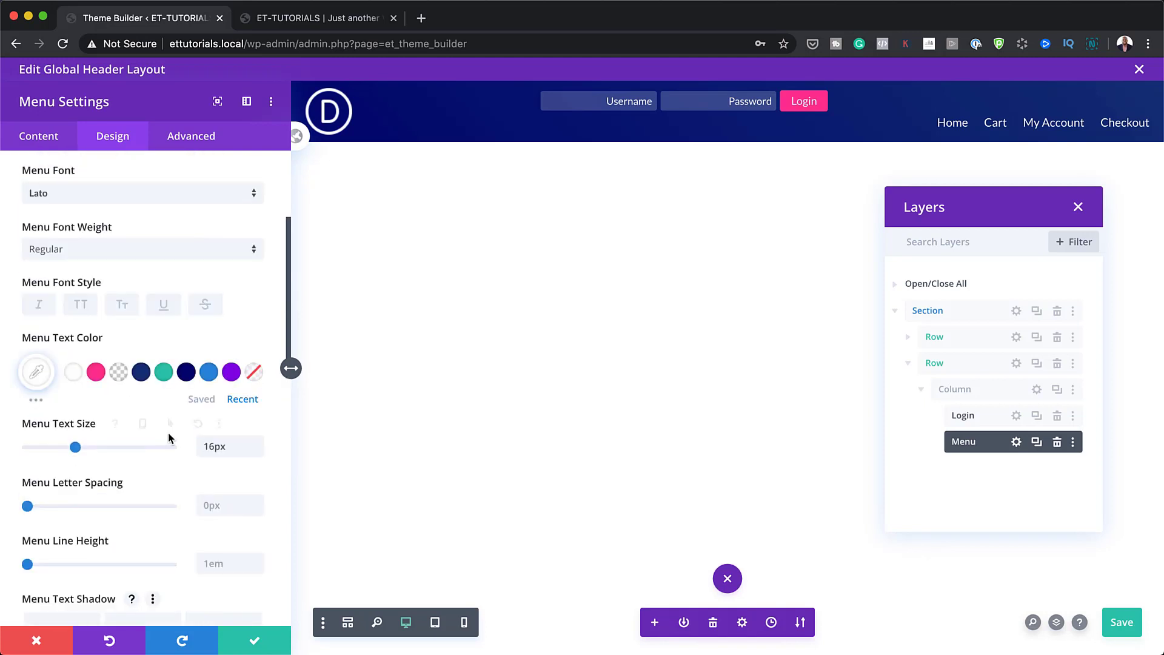
pyautogui.click(159, 254)
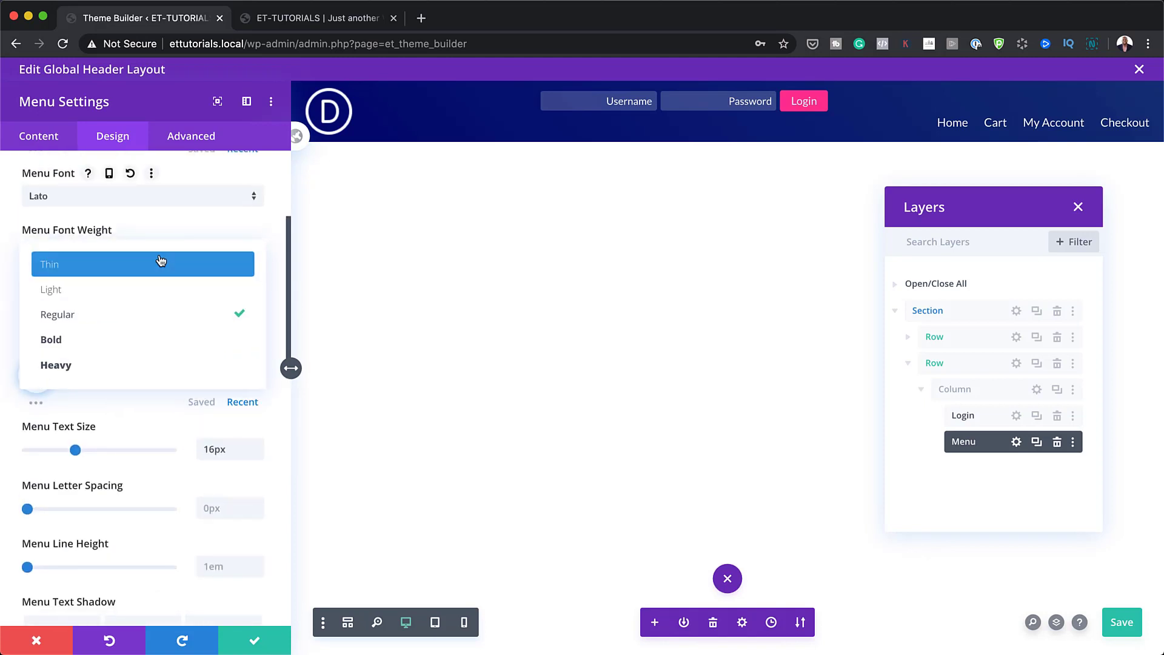
pyautogui.click(135, 339)
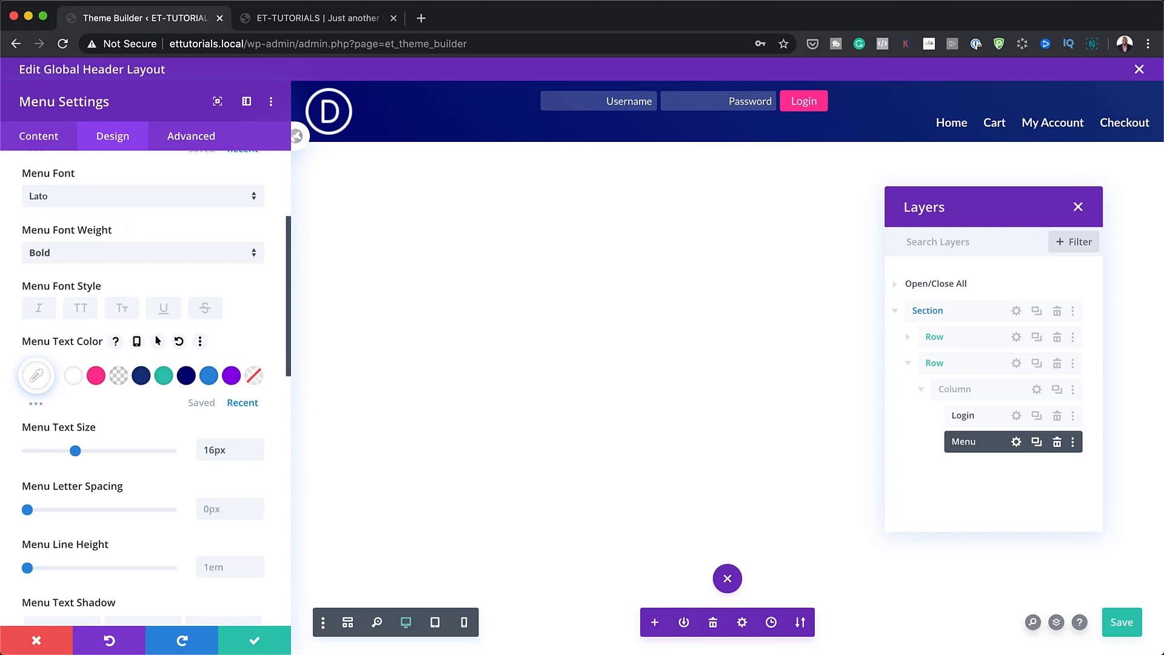
pyautogui.click(255, 642)
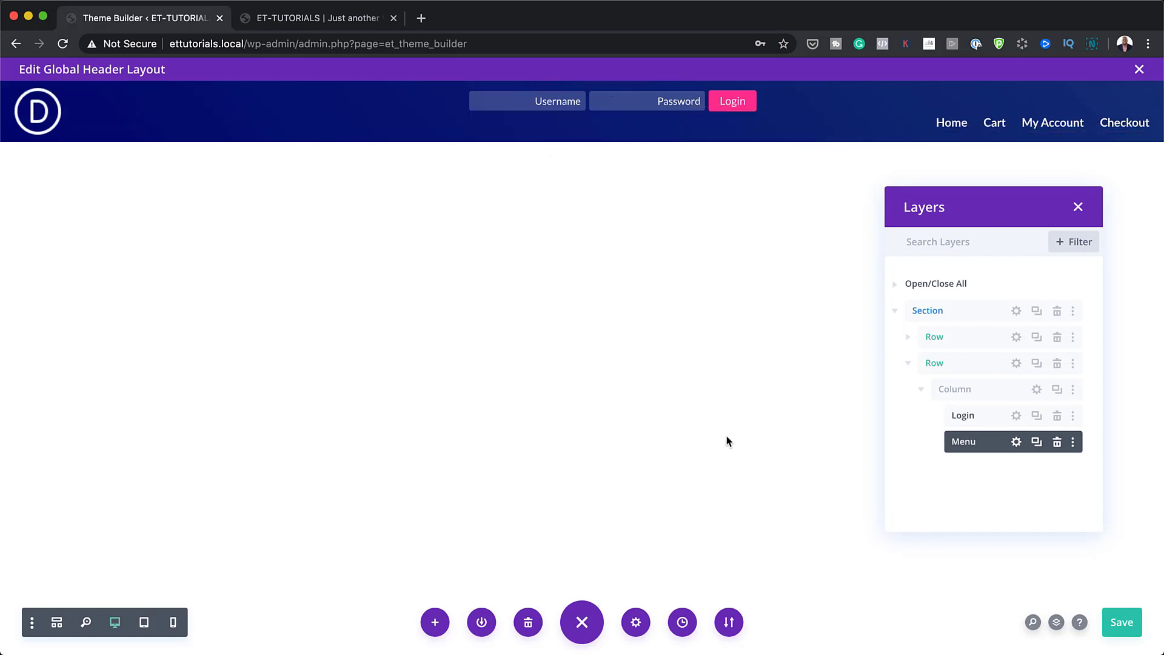
# - Save the global header layout without the Layers view and open the live site in a new tab to check the header's login fields
pyautogui.click(1078, 208)
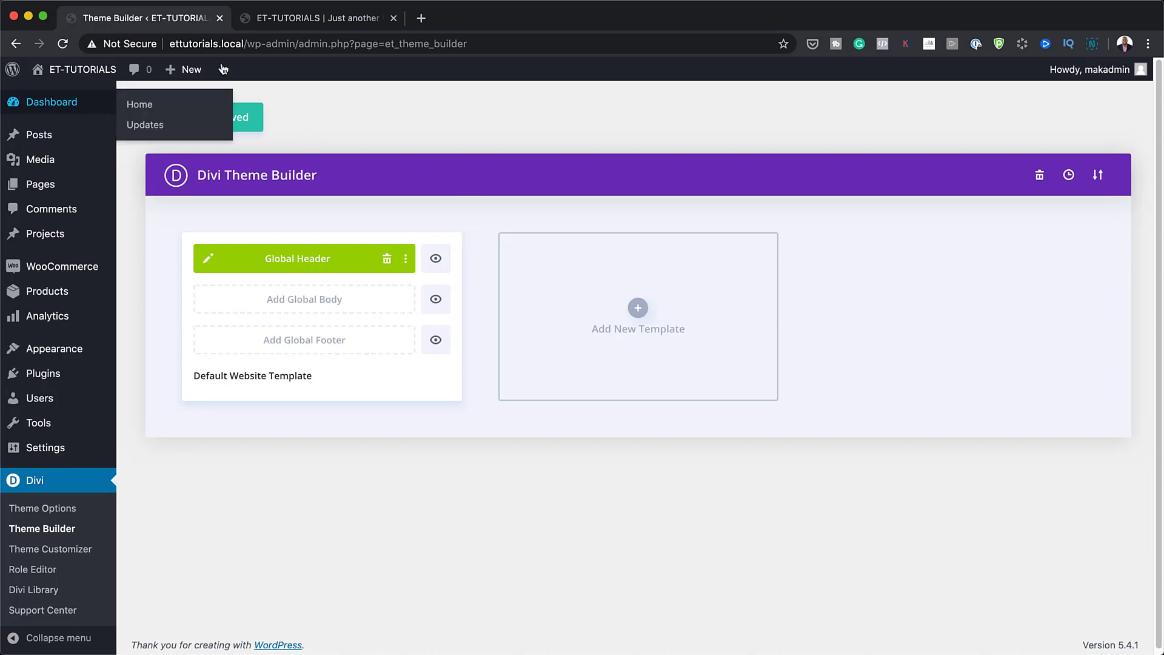
pyautogui.moveTo(72, 77)
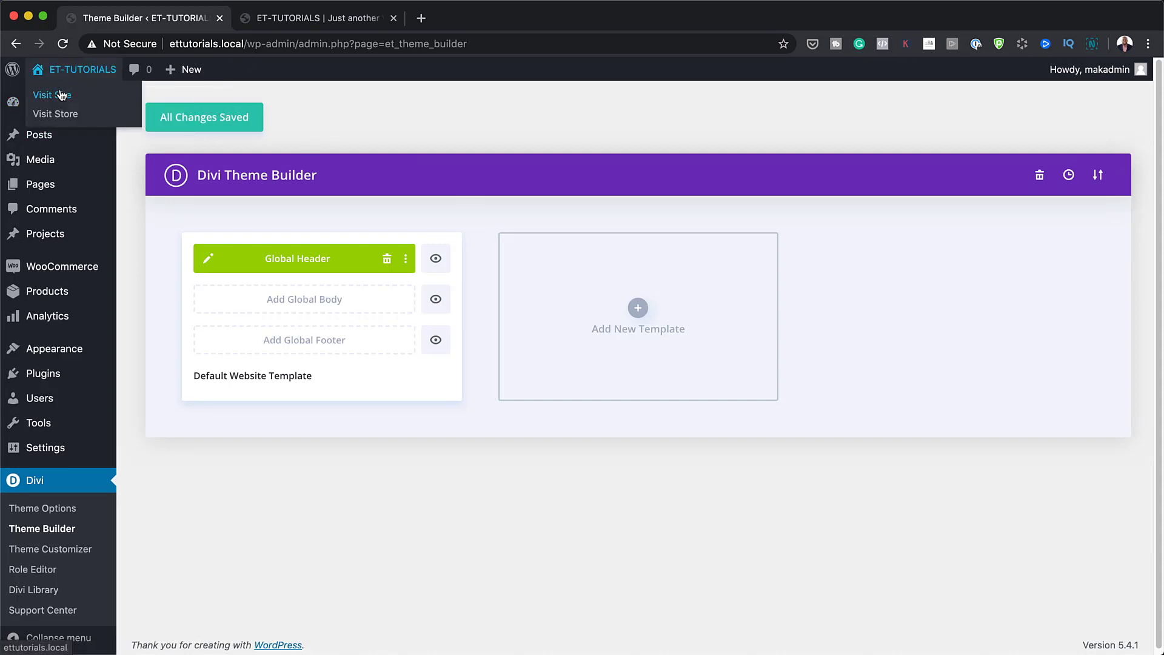
pyautogui.keyDown('super'); pyautogui.click(60, 96); pyautogui.keyUp('super')
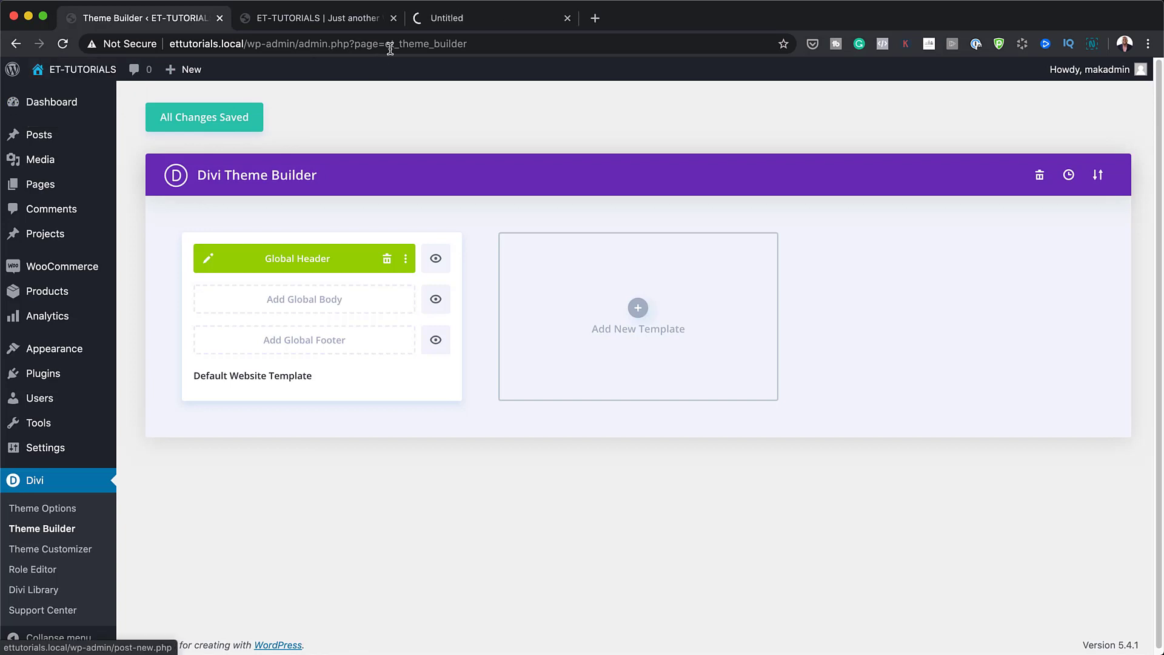
pyautogui.click(467, 20)
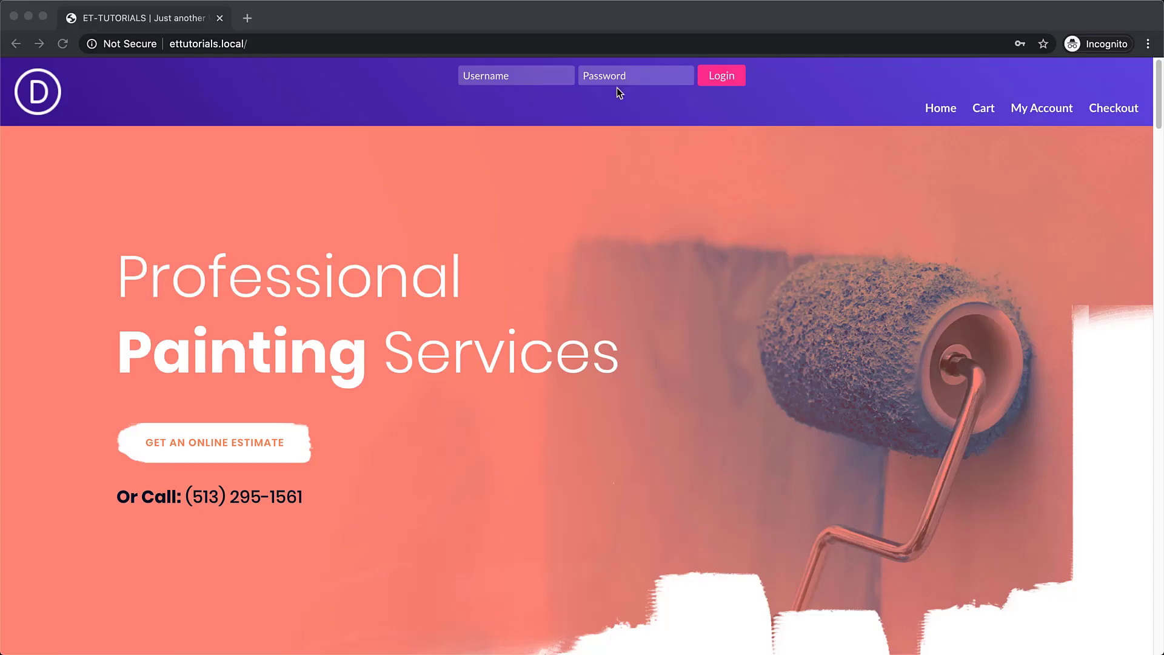
pyautogui.click(531, 74)
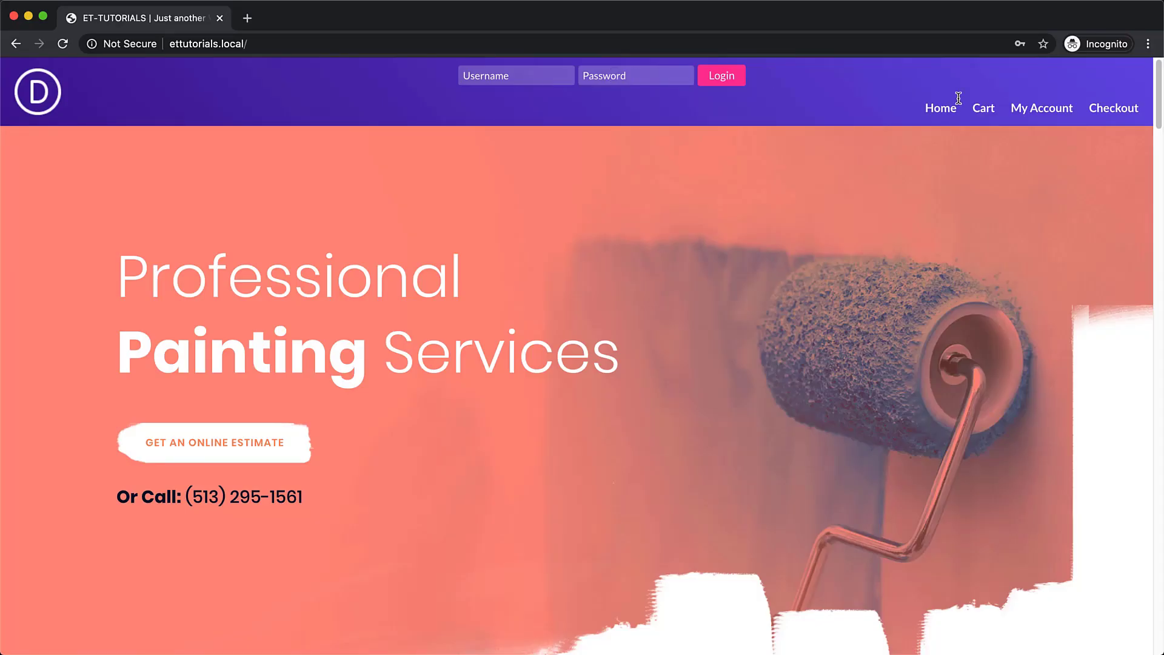